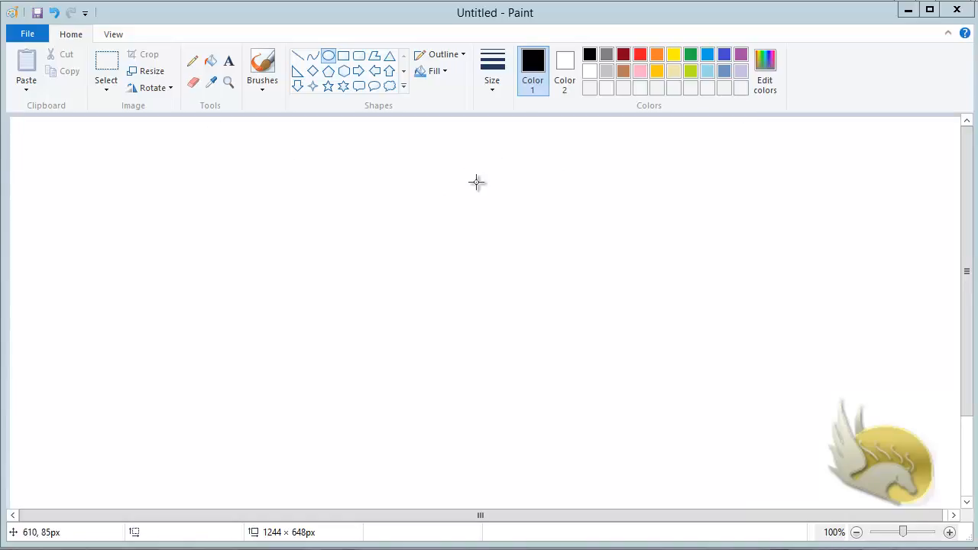
Step: Draw five red outlined circles: one at the top, two in the middle, two lower down
drag(449, 141, 530, 204)
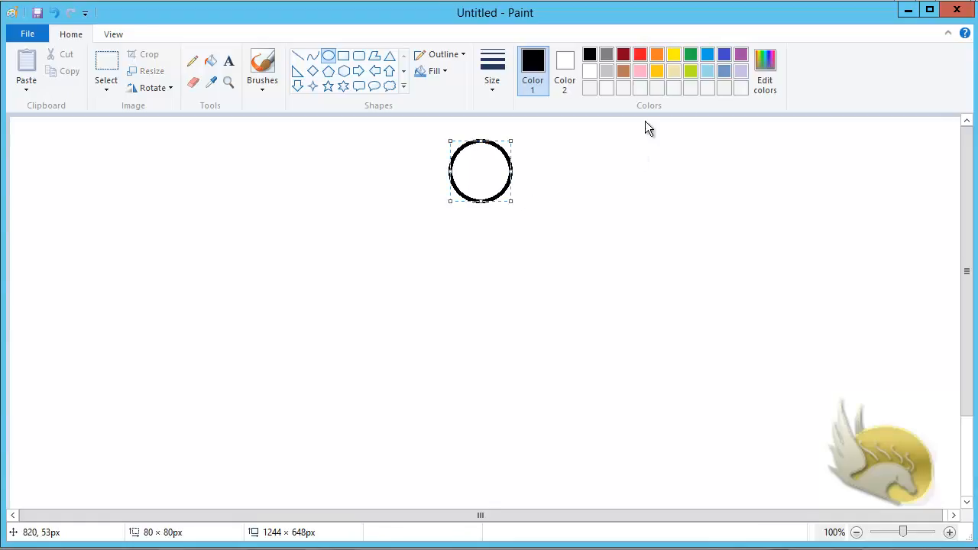
click(639, 55)
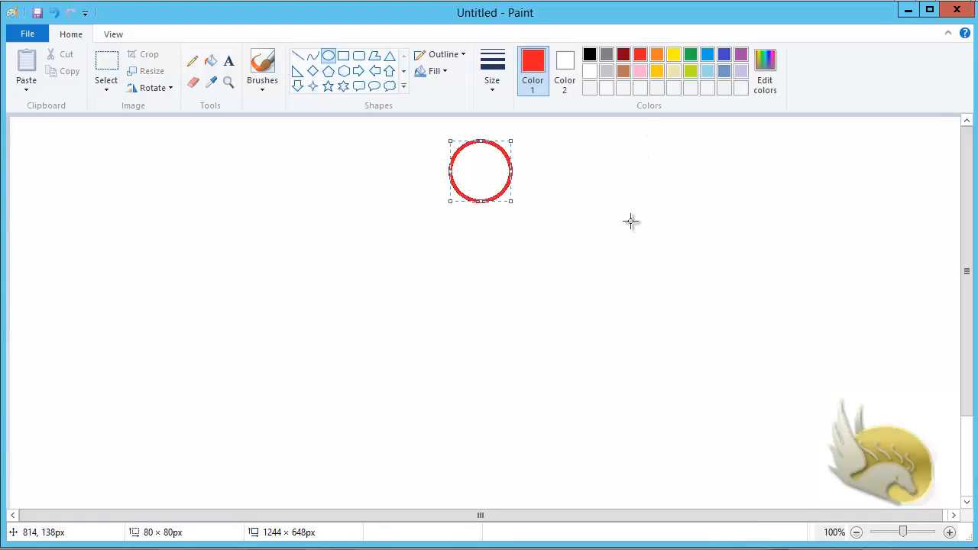
drag(291, 248, 393, 313)
drag(664, 252, 731, 318)
drag(313, 409, 410, 468)
drag(611, 396, 685, 454)
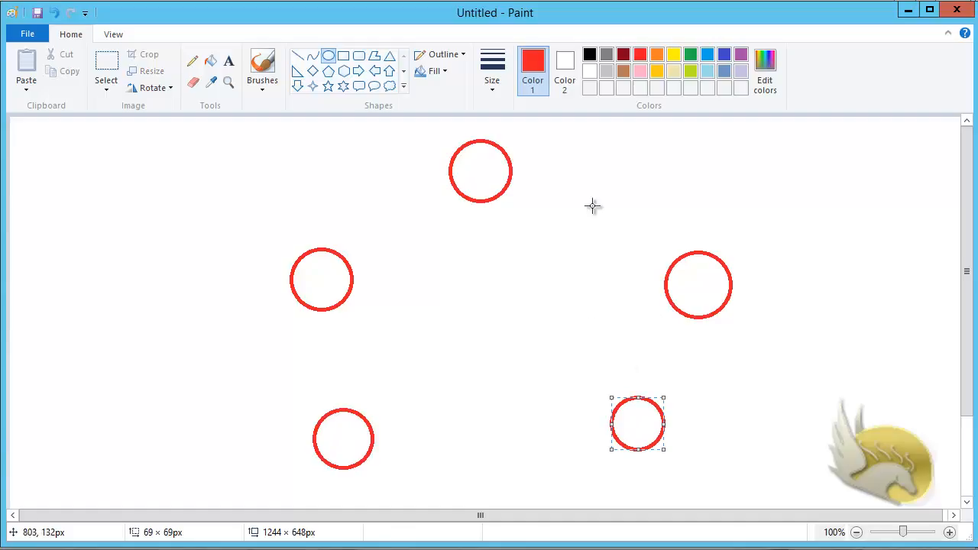
click(297, 57)
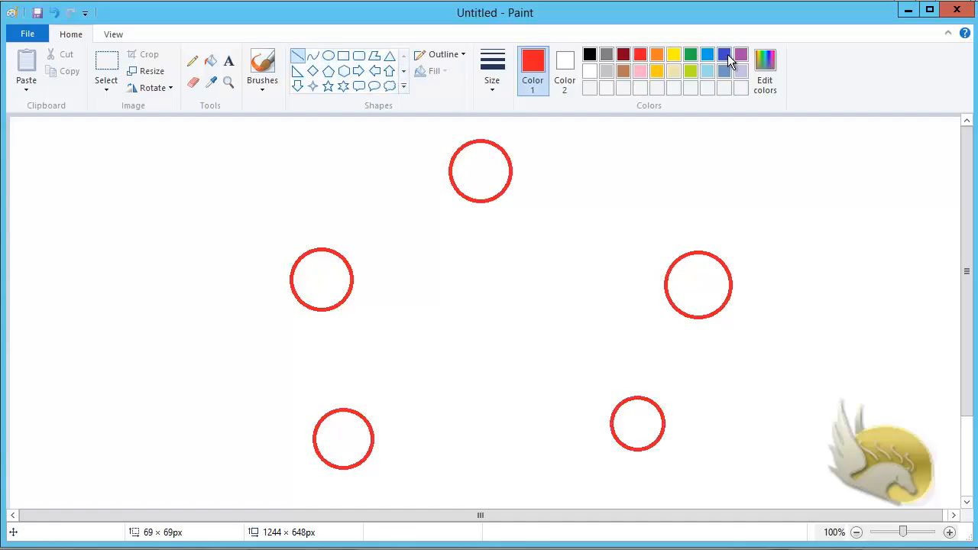
Step: Draw four blue lines: lower-right to right, right to top, top to left, left to lower-left
click(724, 55)
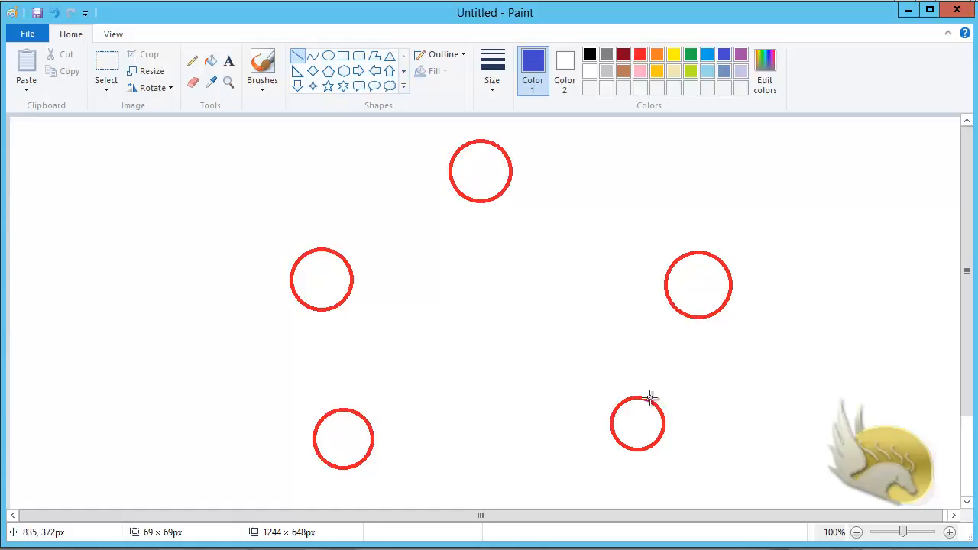
drag(648, 398, 687, 314)
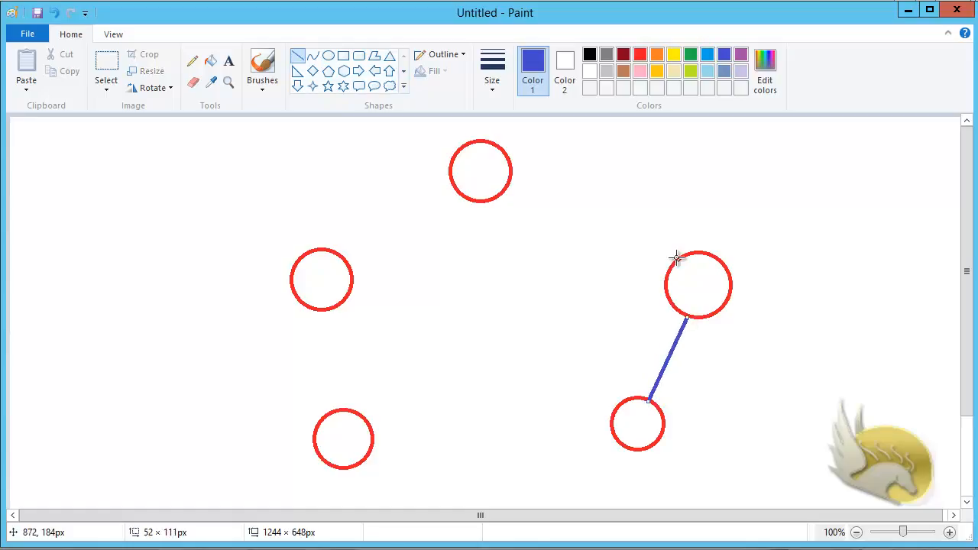
drag(676, 257, 511, 181)
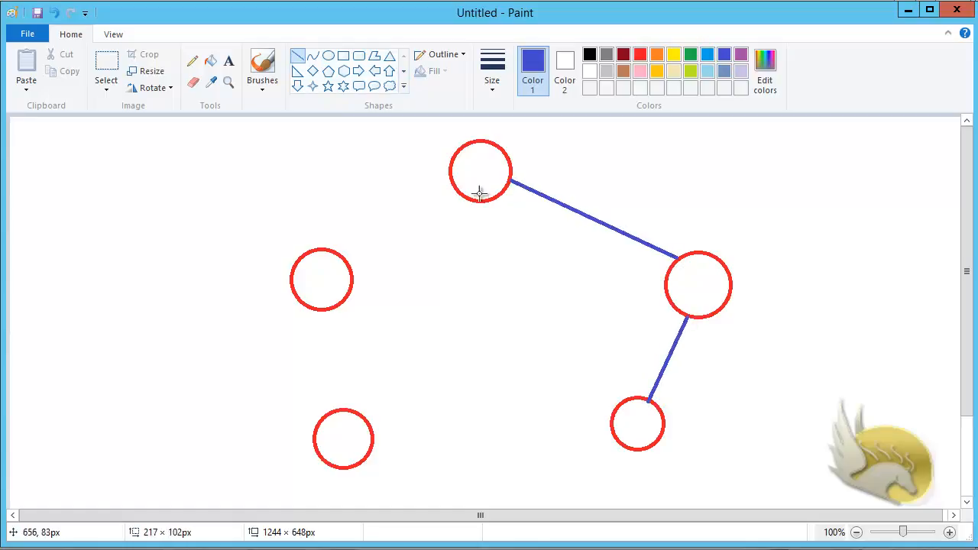
mouse_move(451, 174)
mouse_down()
mouse_move(395, 201)
mouse_move(343, 256)
mouse_up()
drag(320, 312, 336, 410)
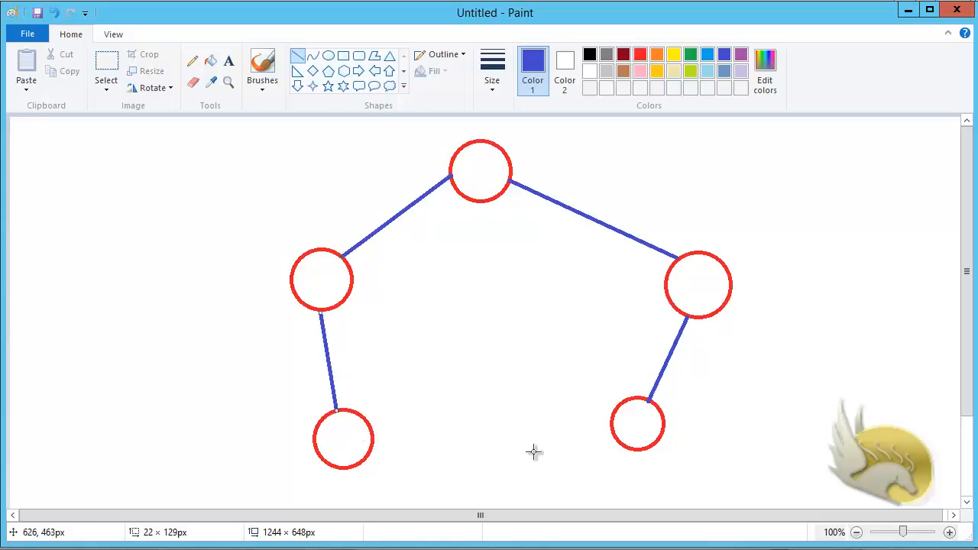
click(227, 62)
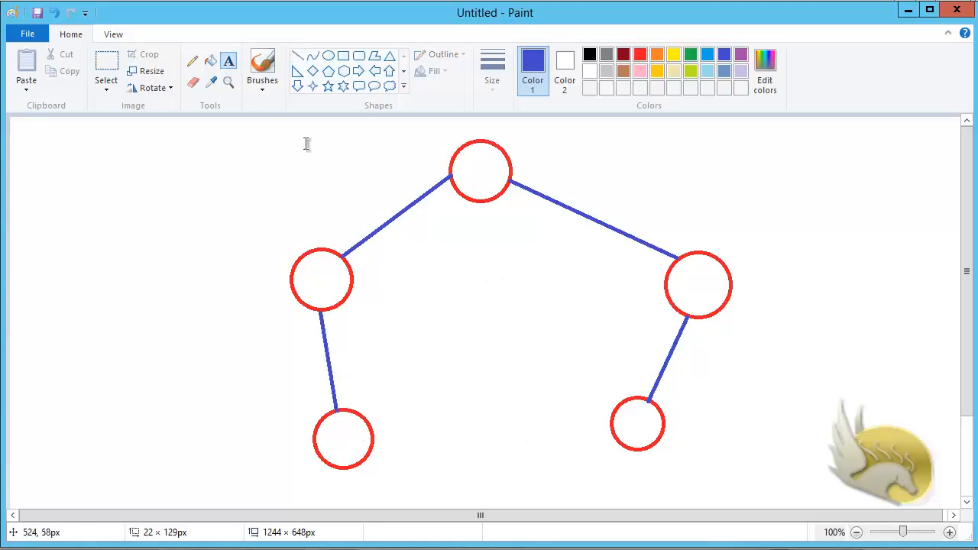
Step: Label the top and left circles R1 and R2 in 20-point blue text
click(471, 169)
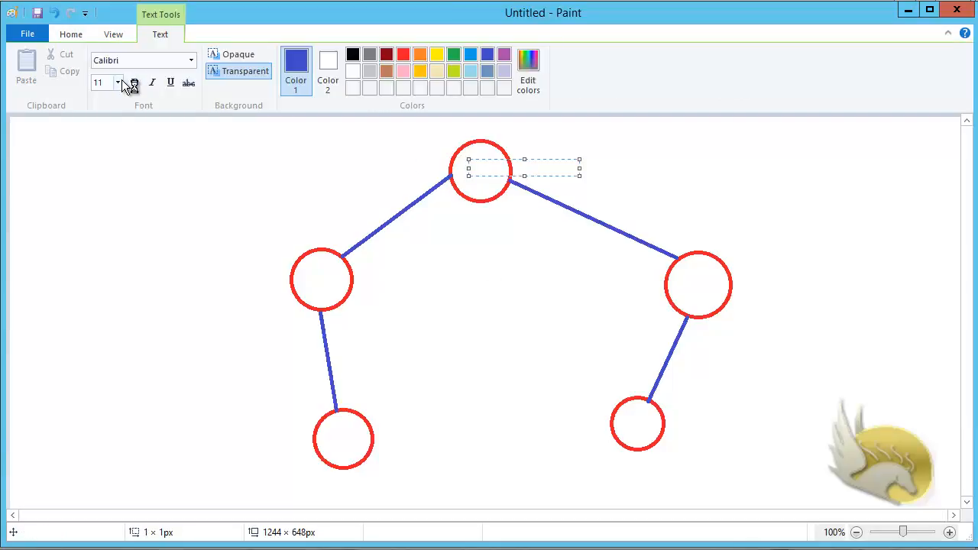
click(118, 82)
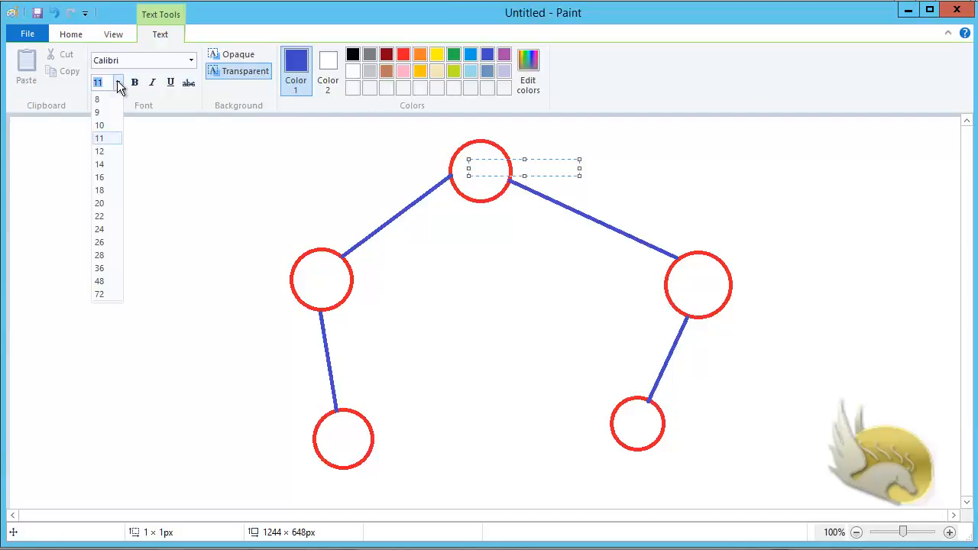
click(101, 204)
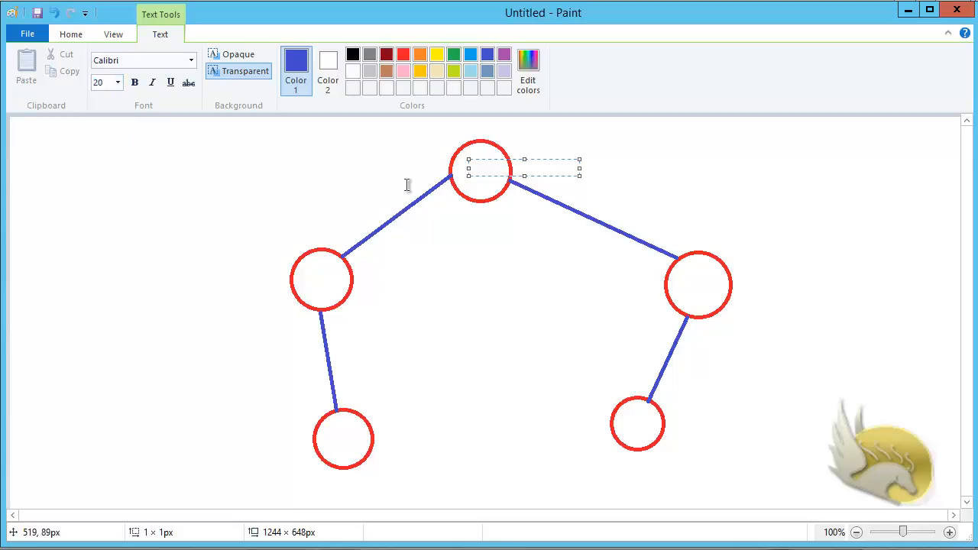
text(R1)
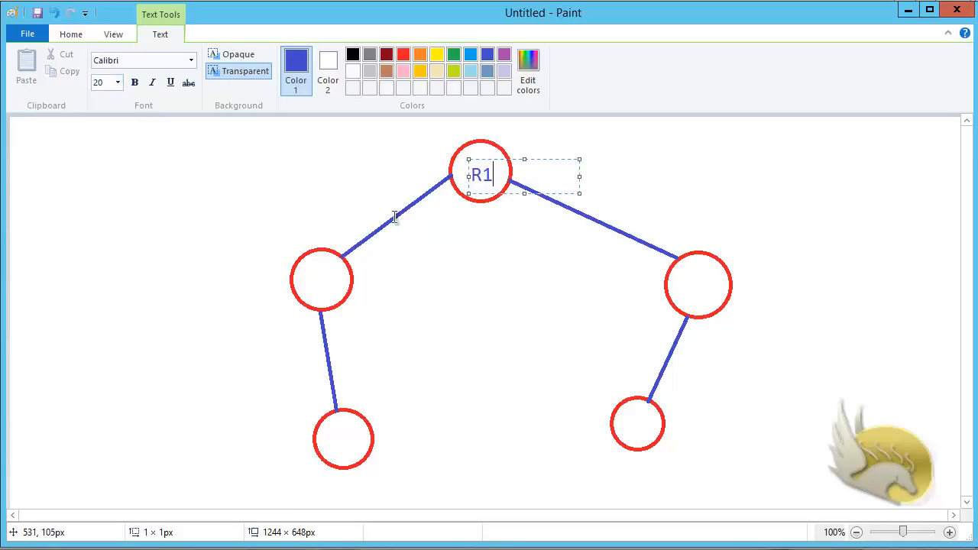
click(310, 279)
click(309, 279)
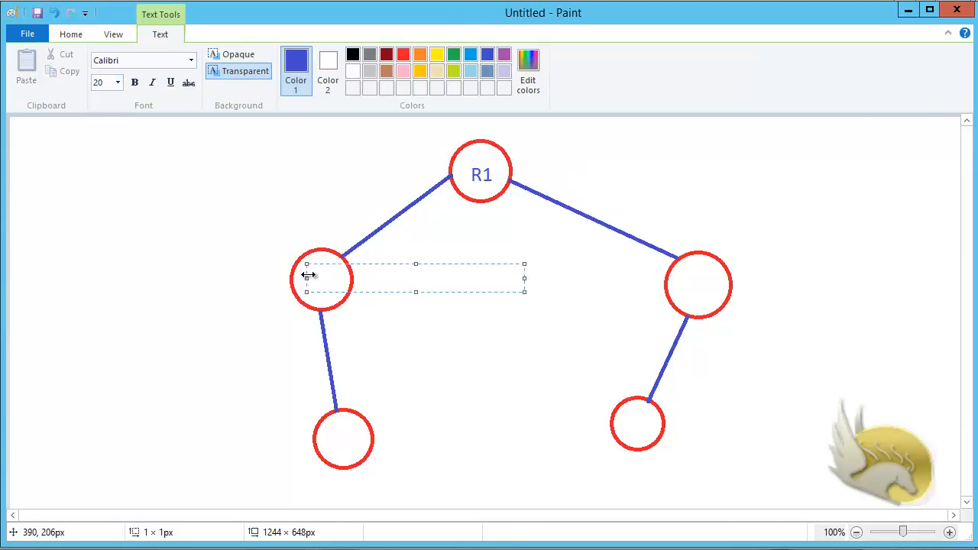
text(R2)
click(689, 283)
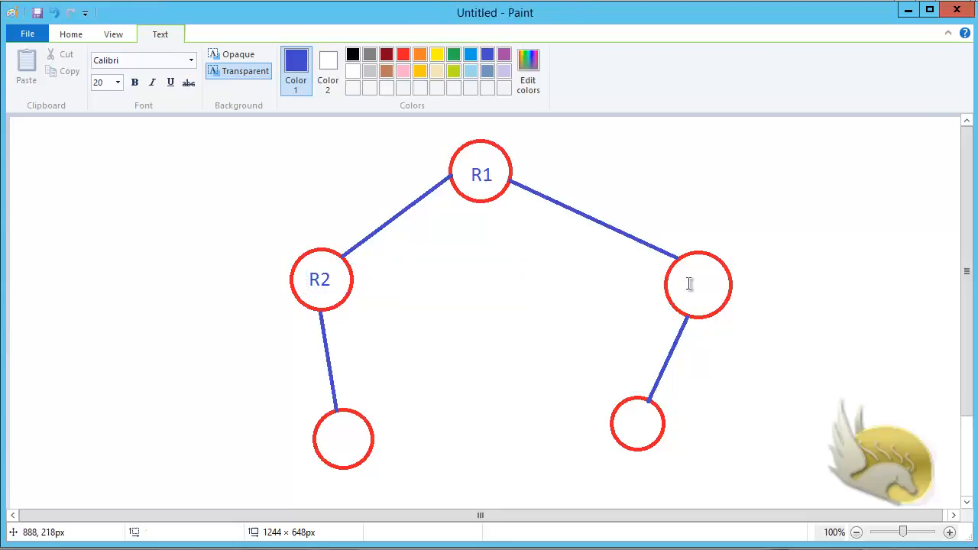
Step: Label the right, lower-left and lower-right circles R3, R4 and R5, centring each label
click(687, 288)
text(R)
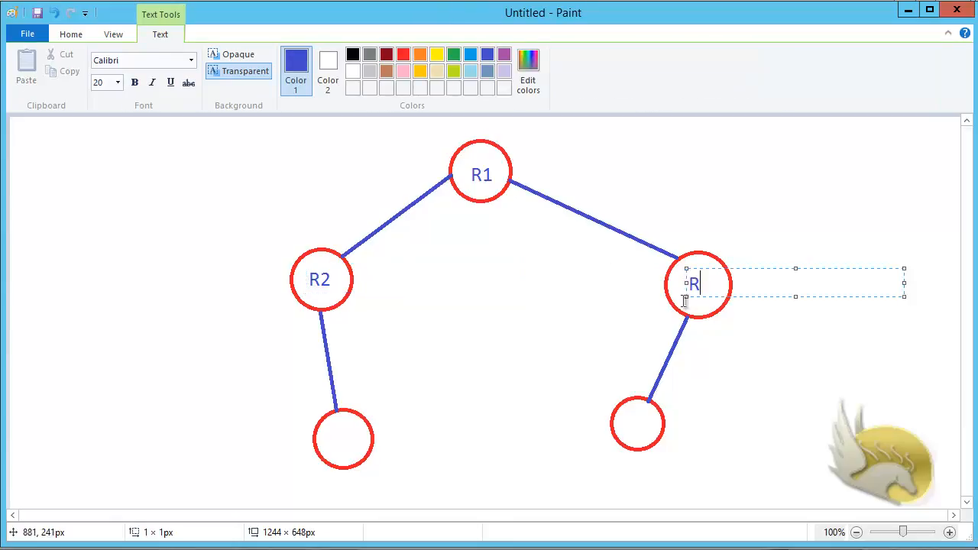
text(3)
click(339, 440)
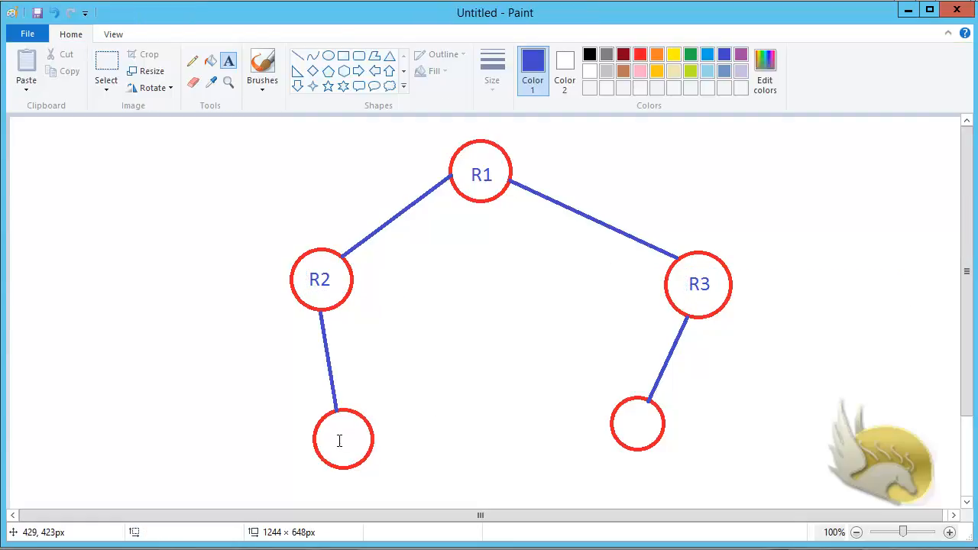
click(338, 439)
text(R4)
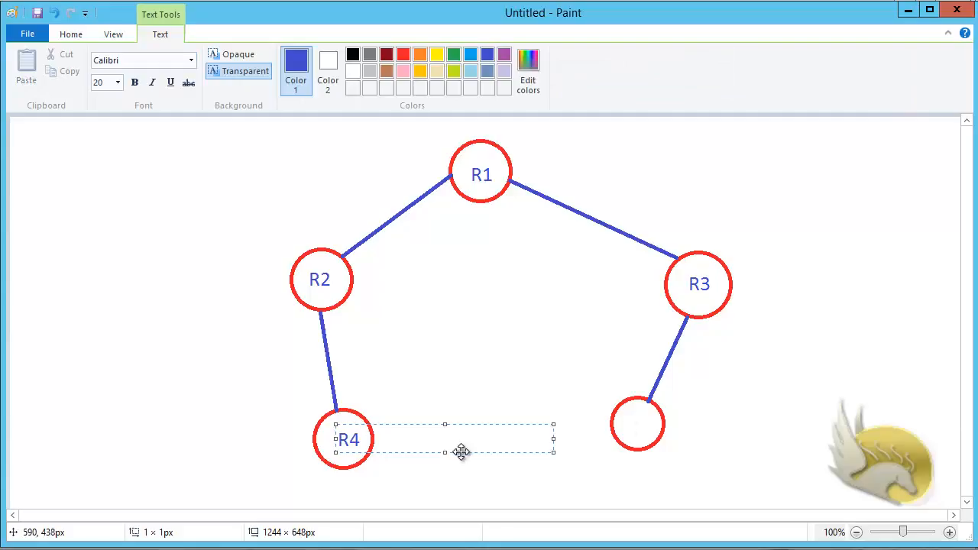
drag(461, 451, 453, 451)
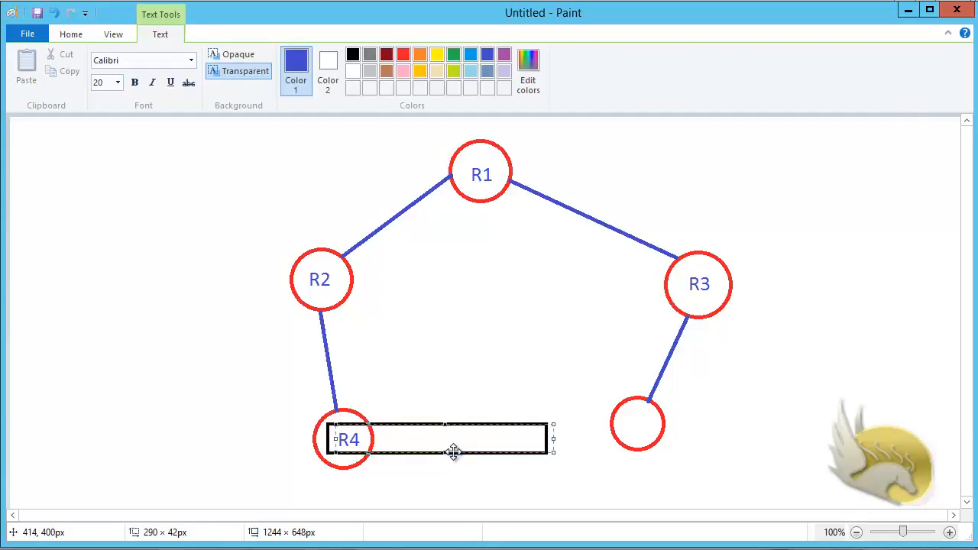
click(632, 428)
click(634, 431)
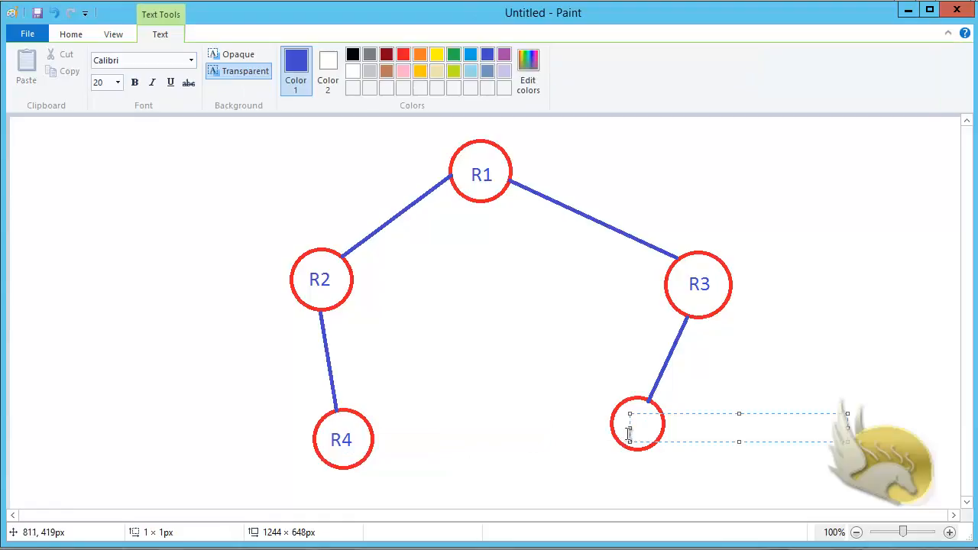
text(R5)
drag(691, 441, 686, 441)
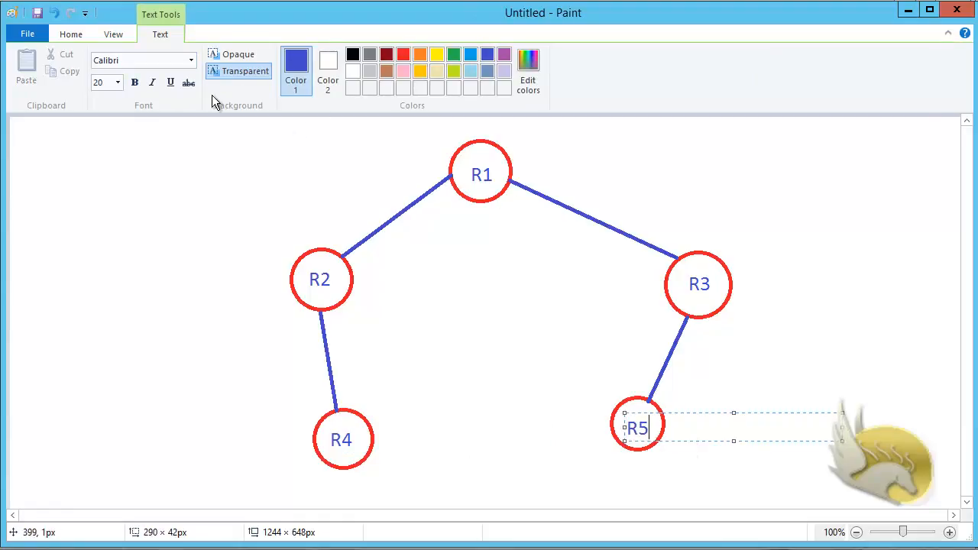
Step: Switch to 12-point text and add e1 port labels beside R1 and R3
click(118, 84)
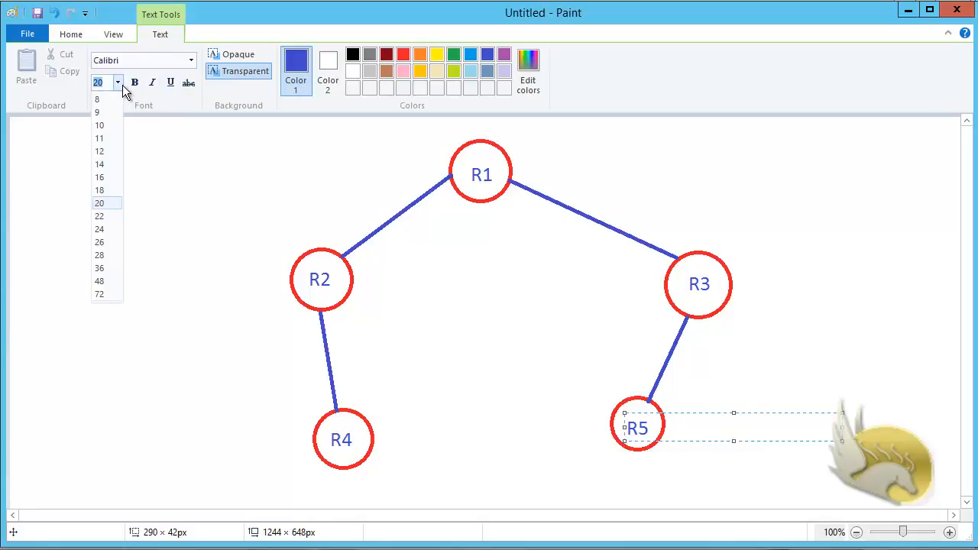
click(104, 152)
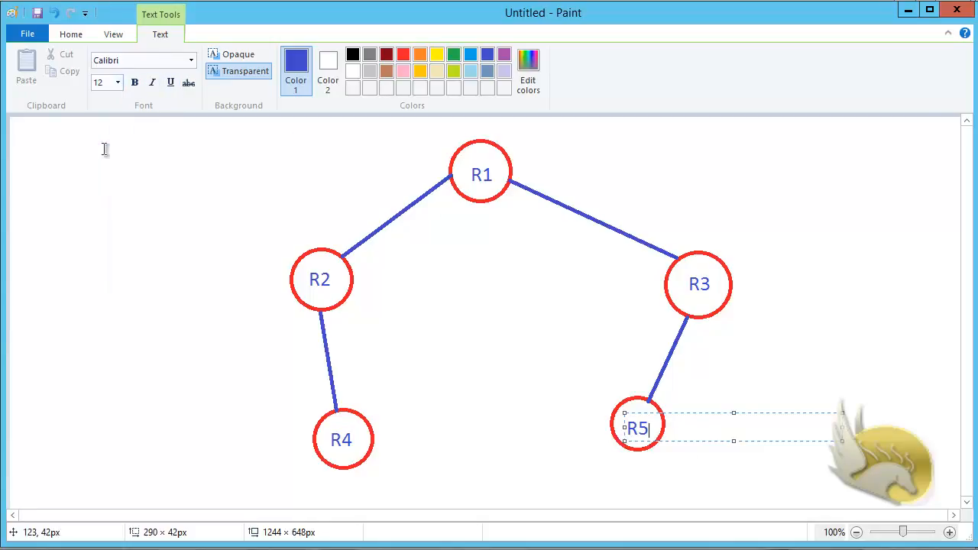
click(518, 176)
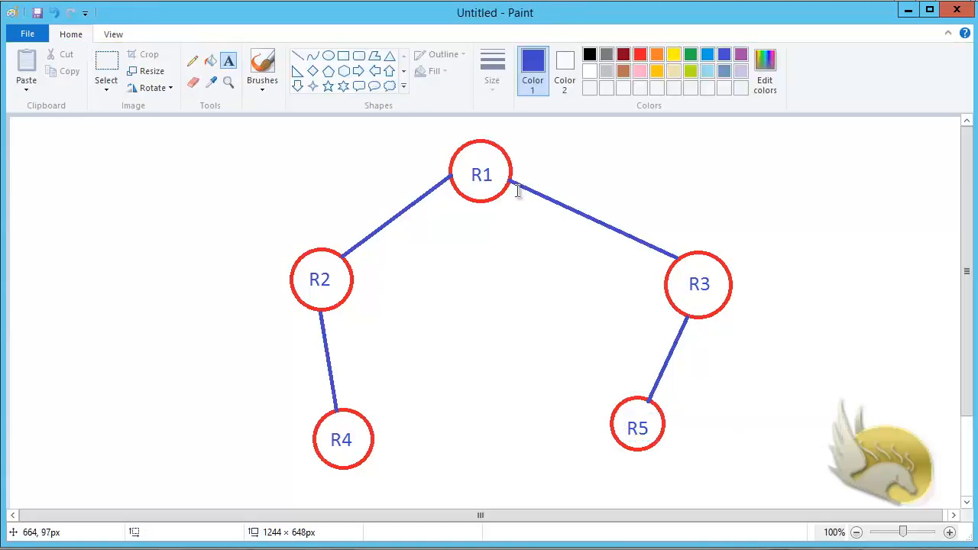
click(515, 177)
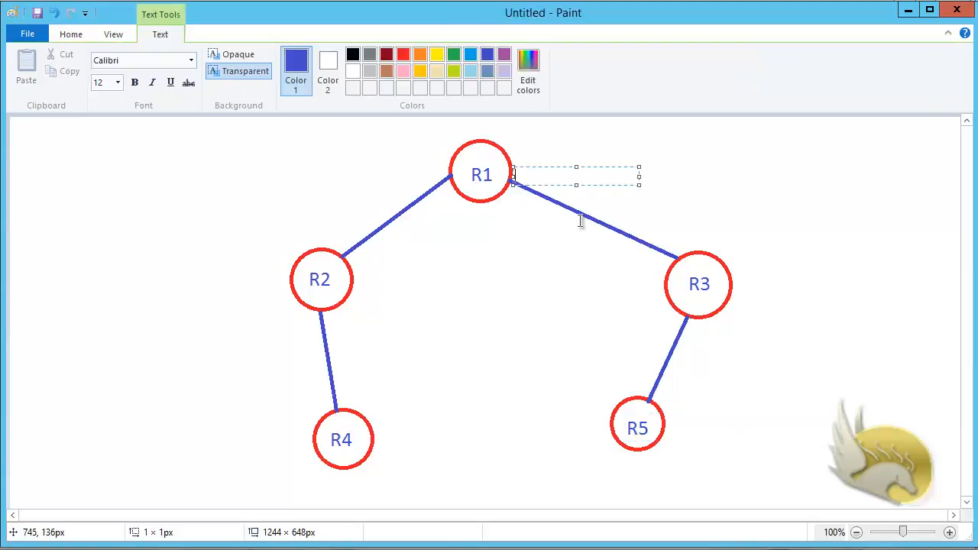
text(e1)
click(669, 246)
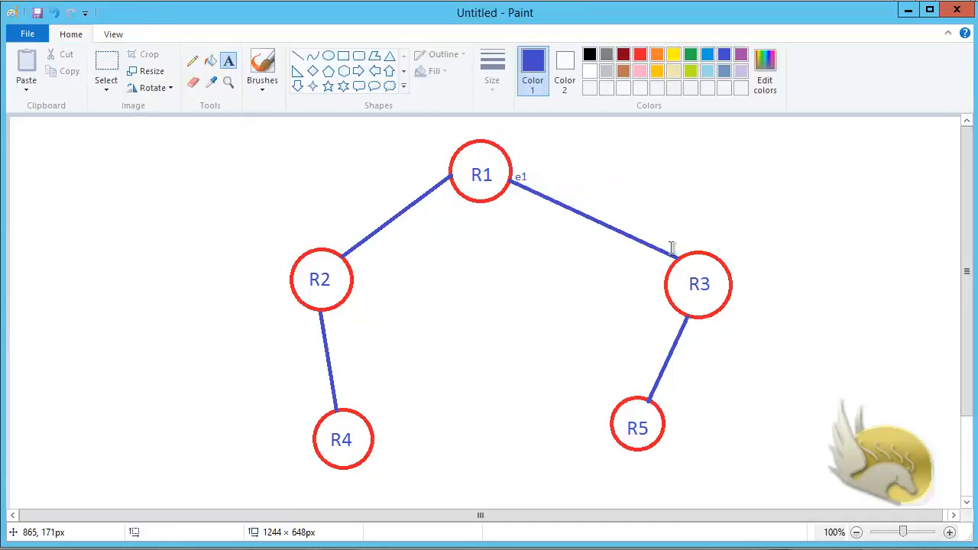
click(674, 249)
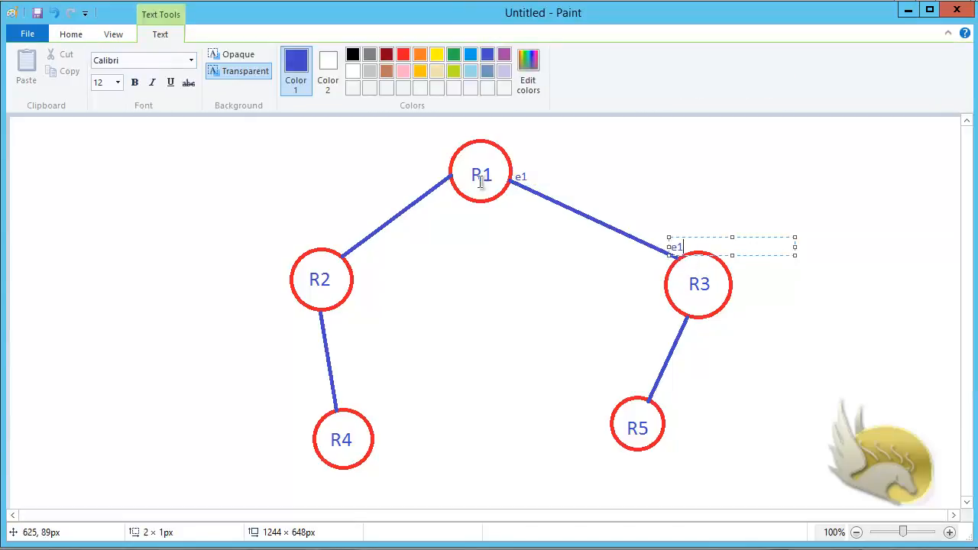
click(437, 172)
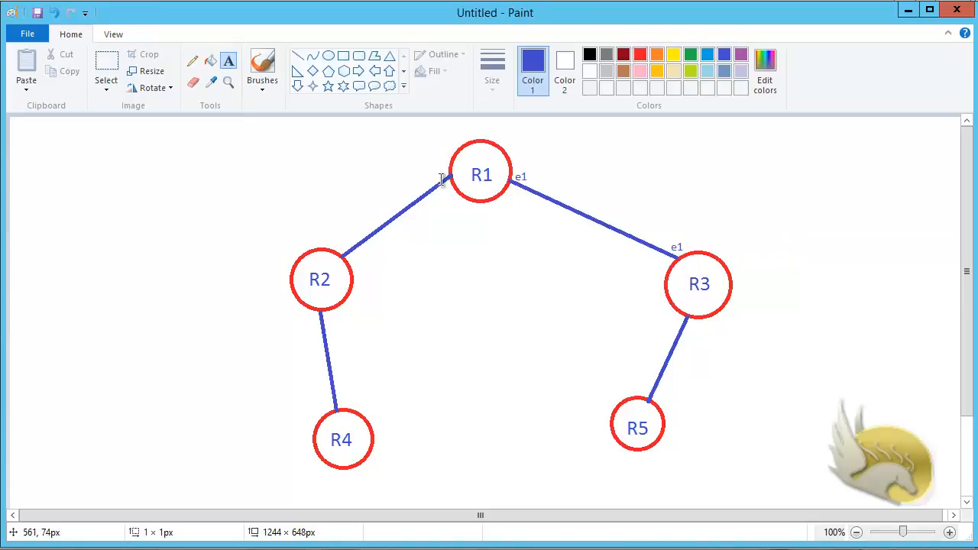
Step: Add e2 labels at the R1 and R2 link ends and an e1 label on R2's lower link
click(441, 174)
text(e2)
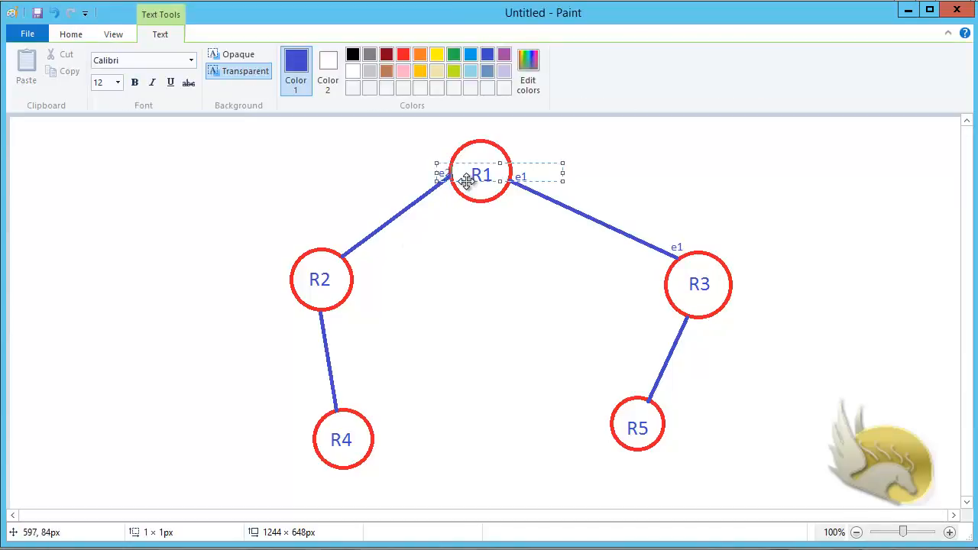
drag(466, 185, 461, 185)
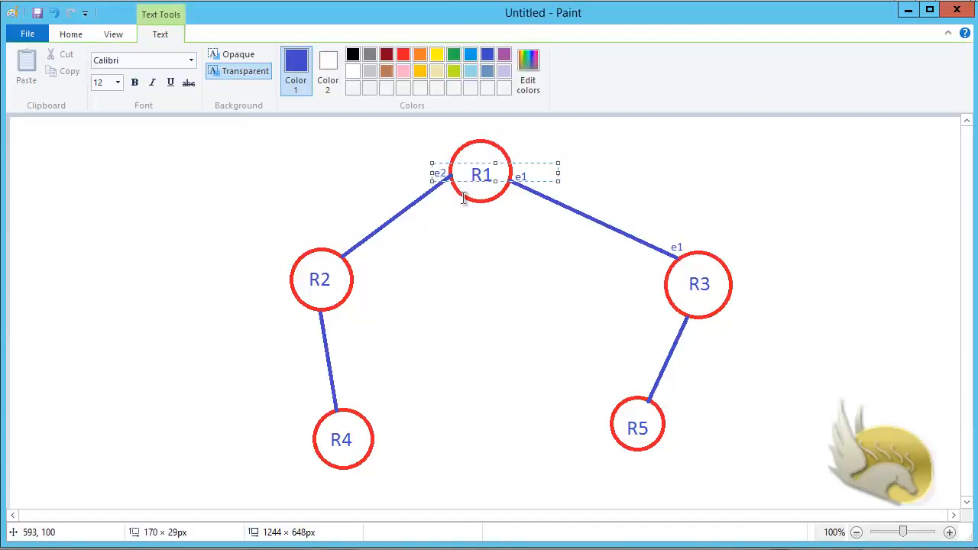
click(333, 244)
click(330, 232)
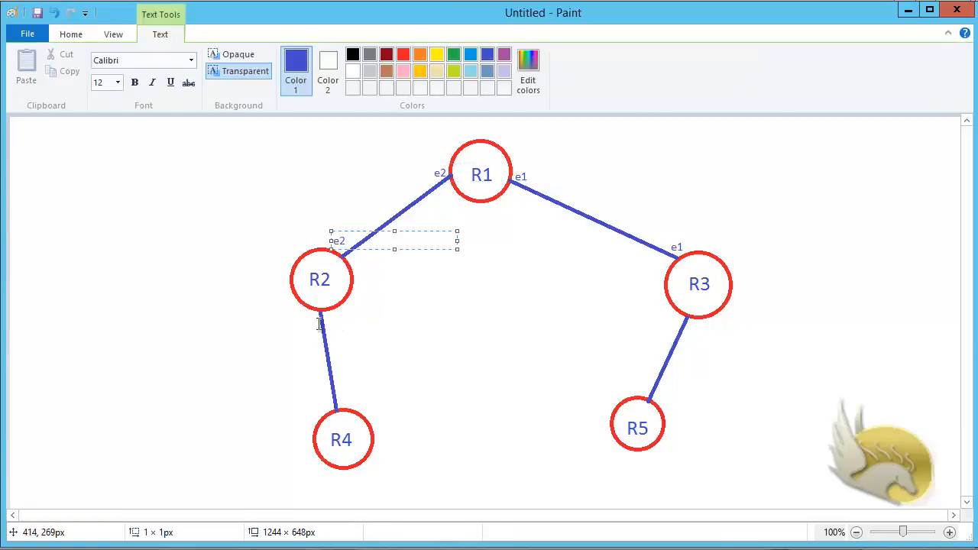
click(294, 322)
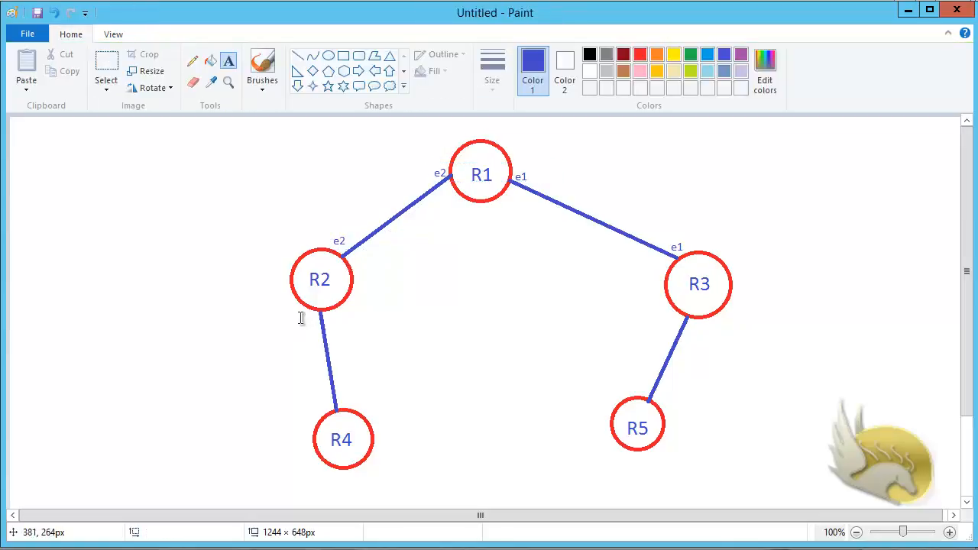
click(301, 318)
text(e1)
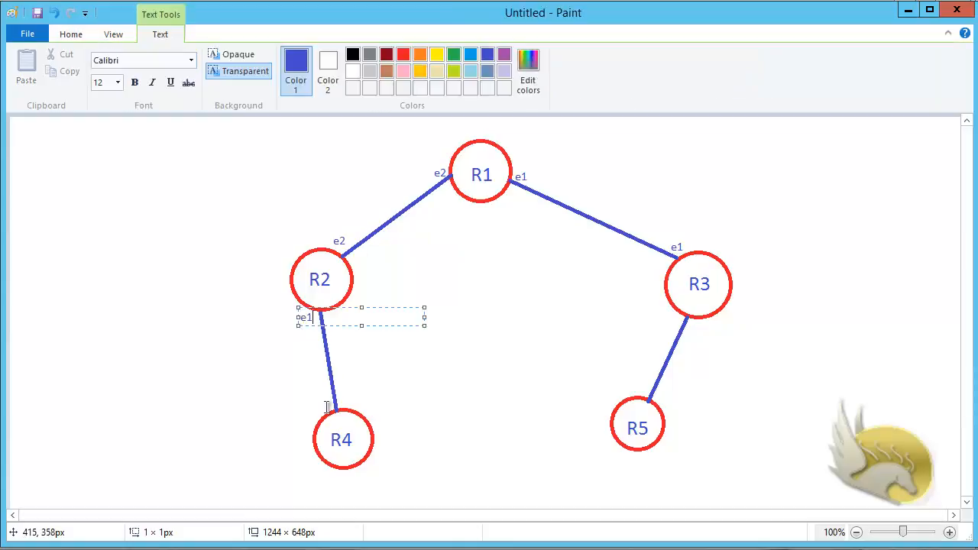
Step: Add the e1 label at R4 and e2 labels at R3 and R5 on their link
click(317, 407)
click(317, 408)
text(e1)
click(692, 335)
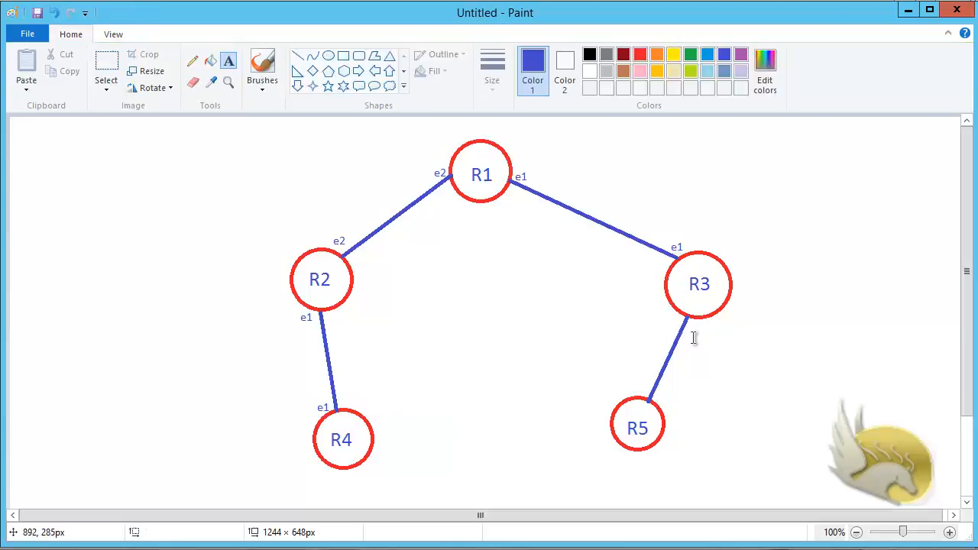
click(692, 331)
text(e)
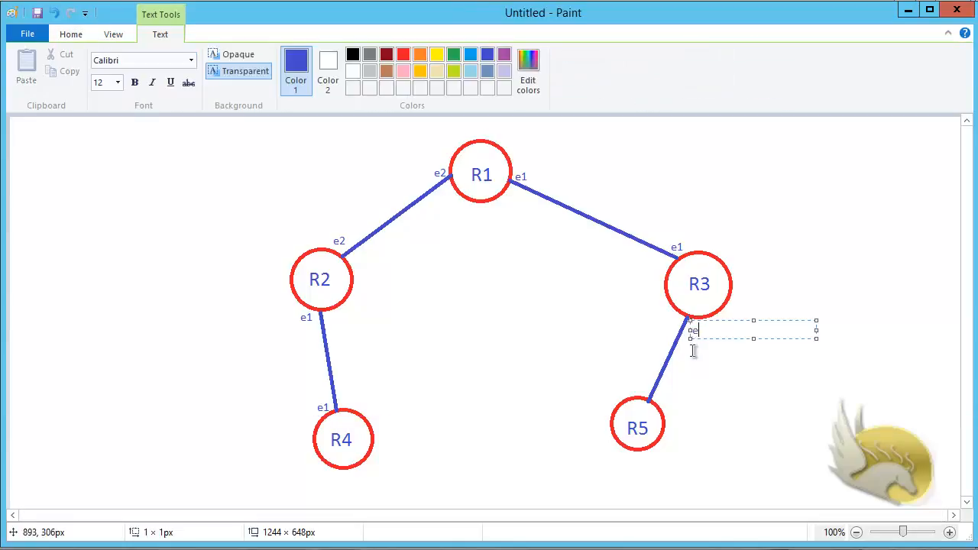
text(2)
click(659, 391)
click(658, 389)
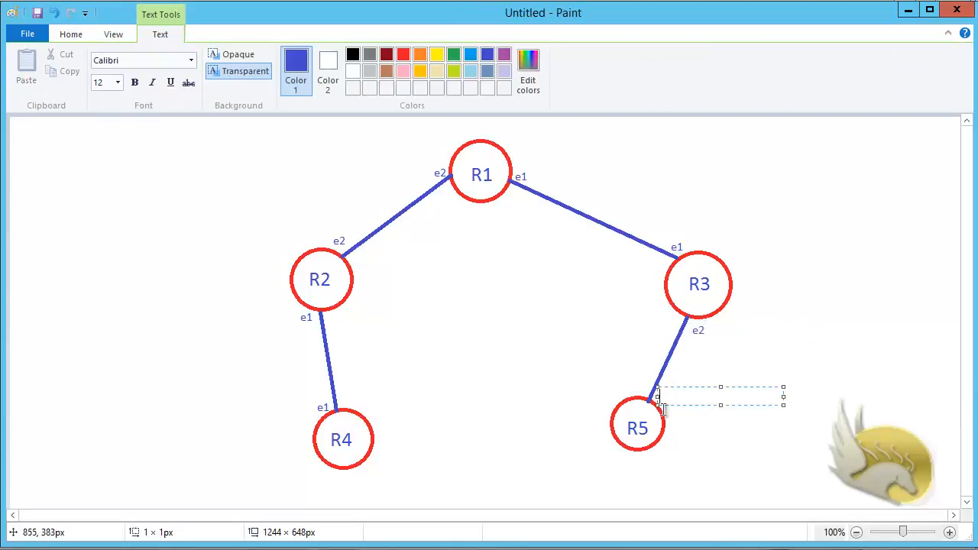
text(e2)
click(693, 438)
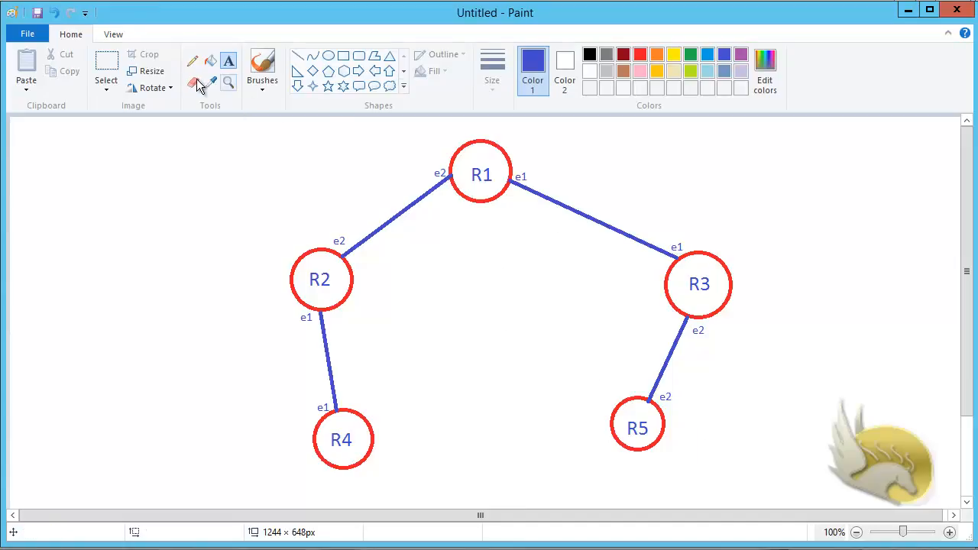
Step: Add 18-point purple labels VLAN 13 and VLAN 12 beside the R1–R3 and R1–R2 links
click(573, 199)
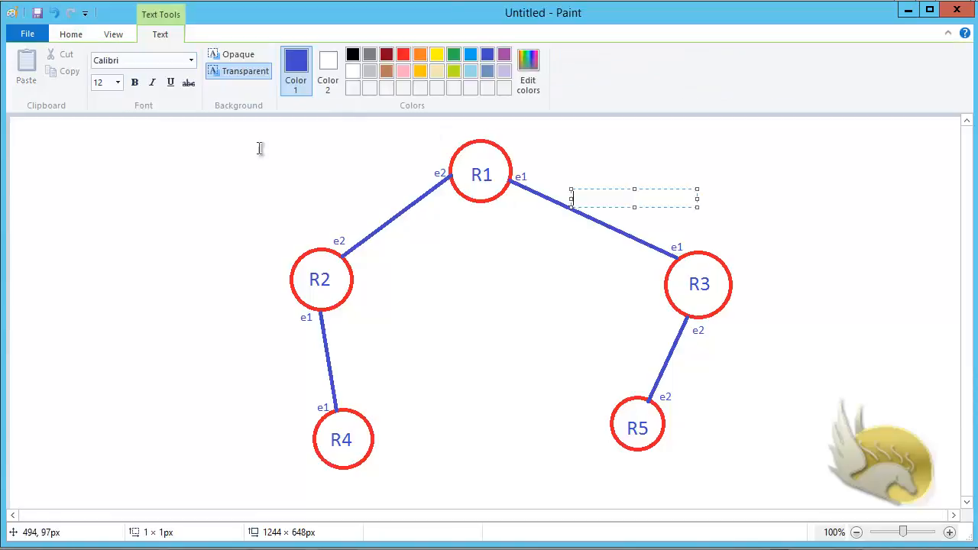
click(117, 83)
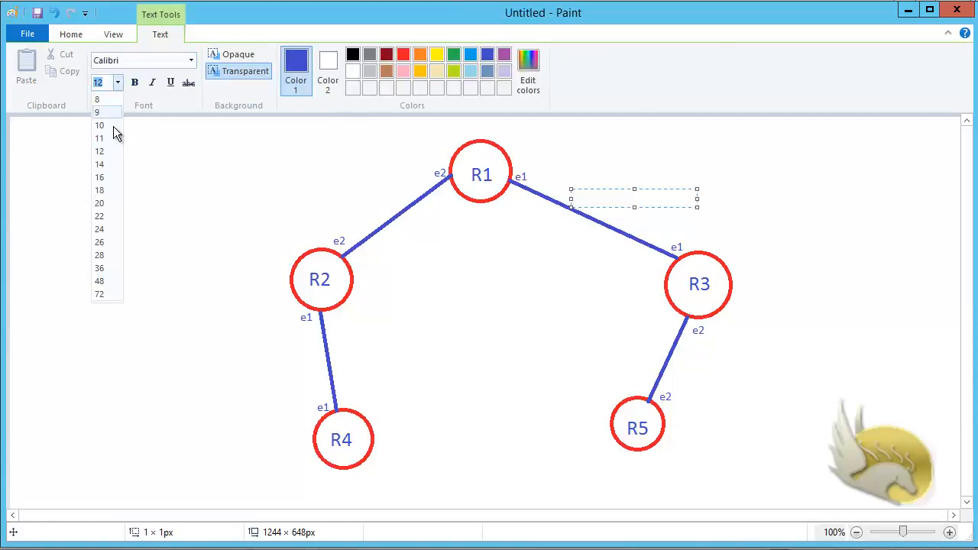
click(106, 190)
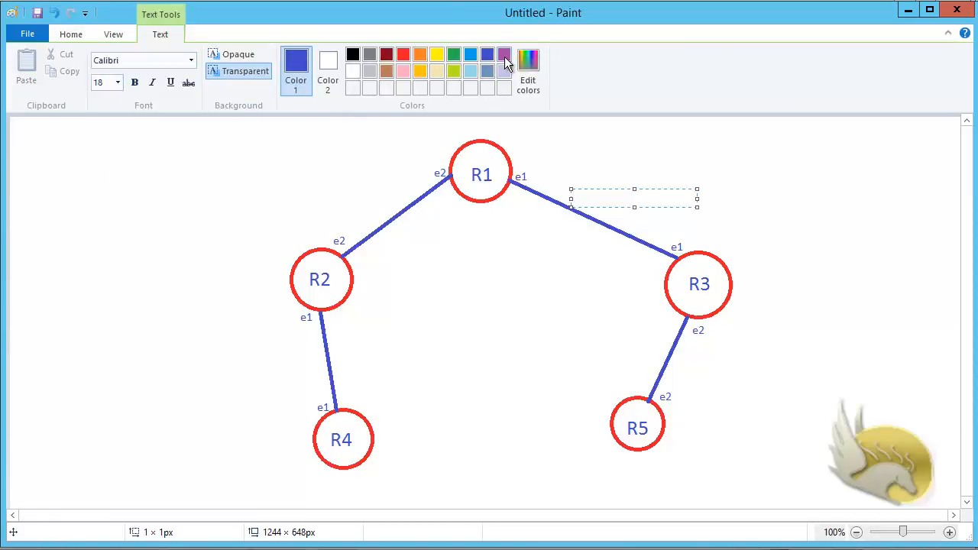
click(503, 55)
text(VLAN 13)
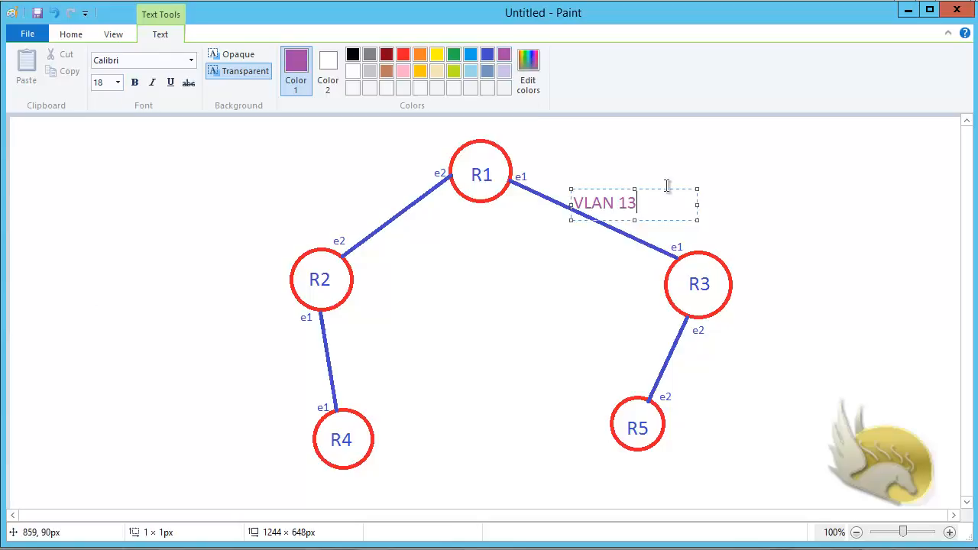
click(329, 199)
click(329, 200)
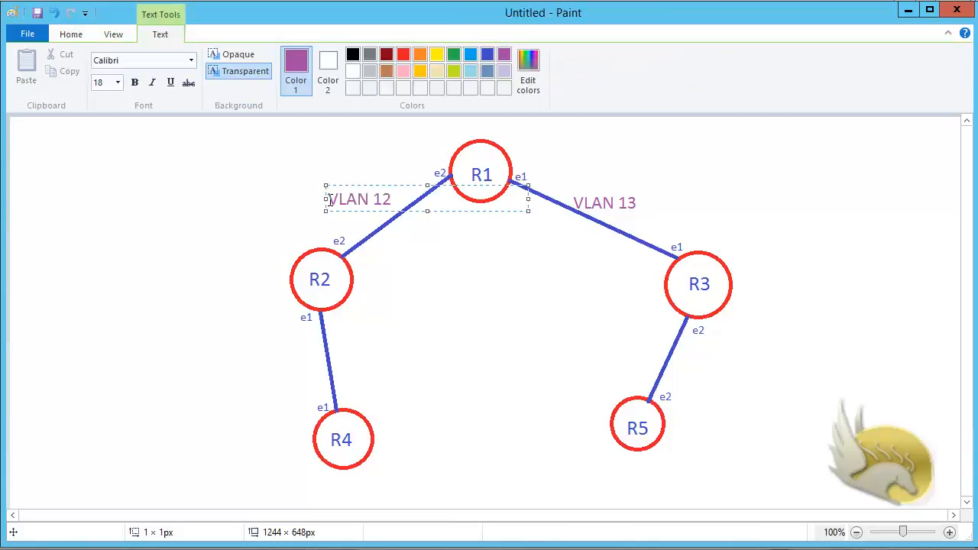
click(678, 362)
click(677, 362)
Step: Add VLAN 35 and VLAN 24 labels, then reset the text to 12-point dark blue
text(VL)
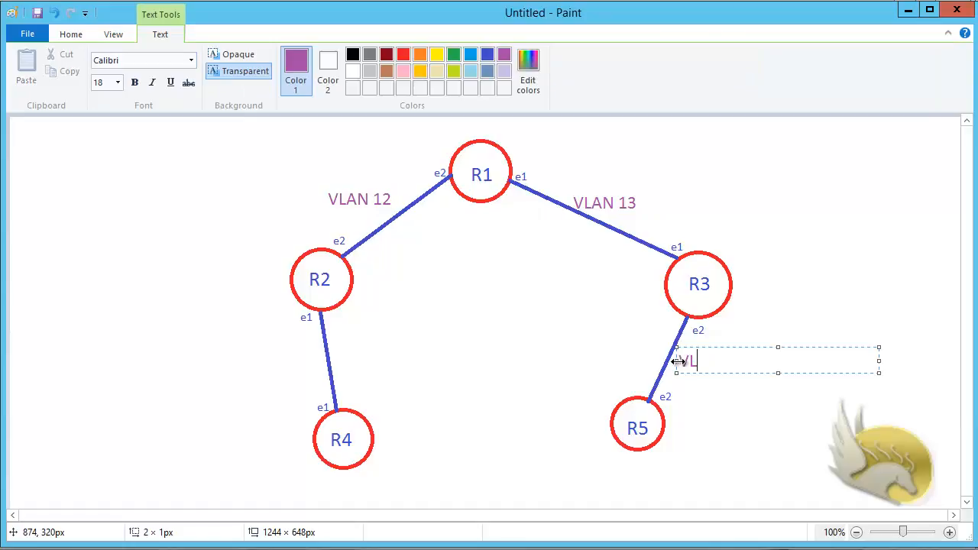
text(AN 35)
click(218, 368)
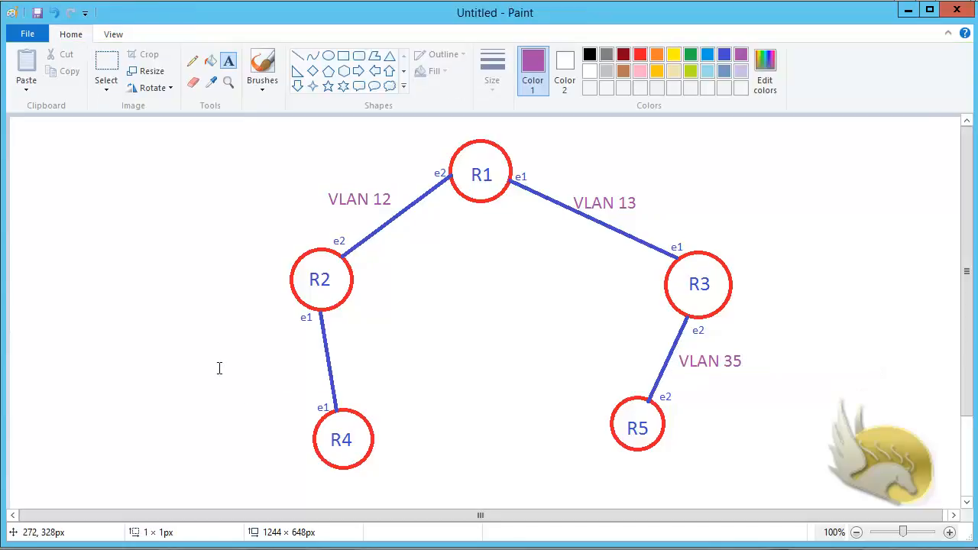
click(218, 368)
text(VLAN 24)
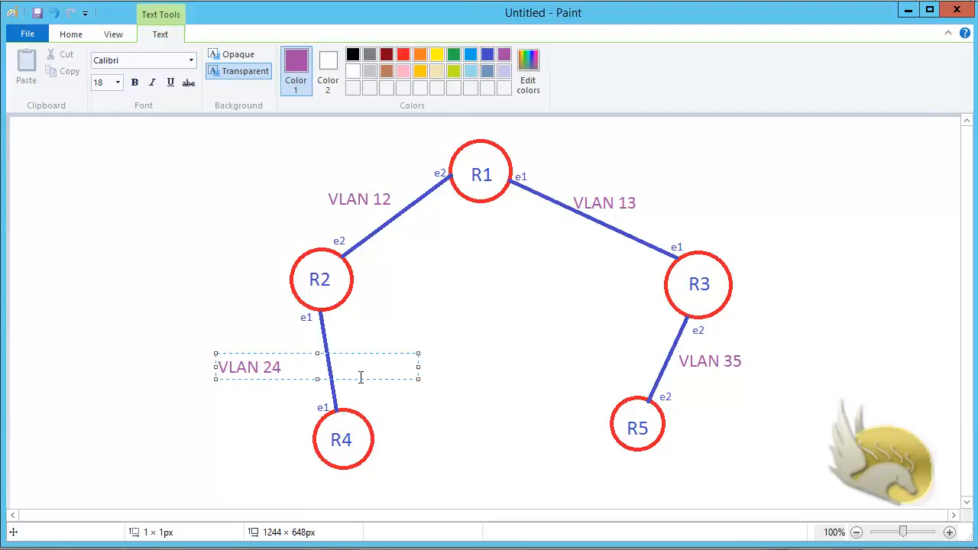
drag(364, 378, 381, 374)
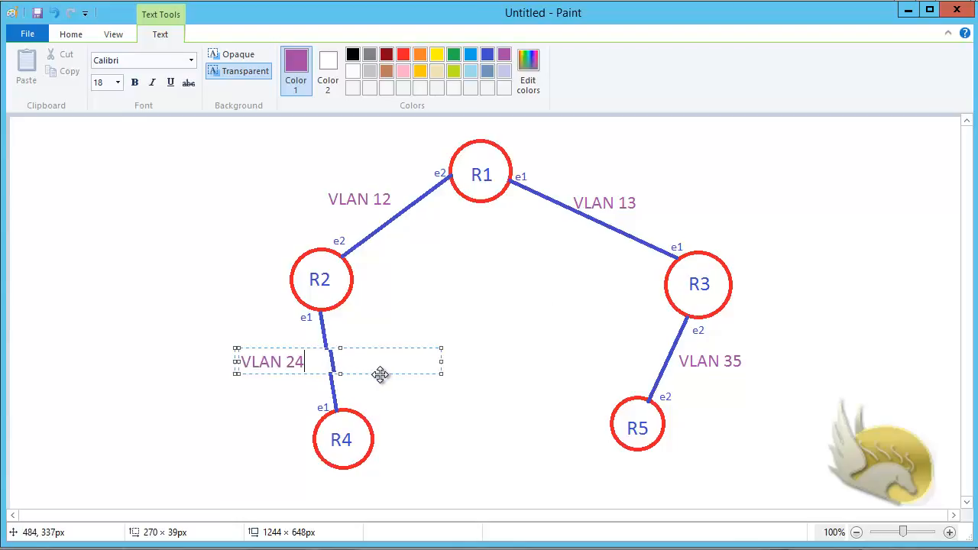
click(151, 84)
click(117, 83)
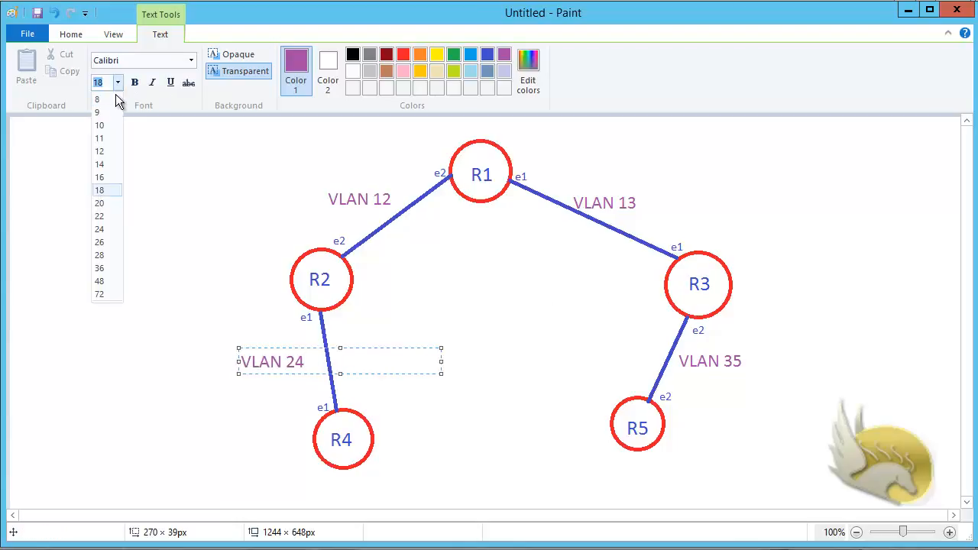
click(99, 152)
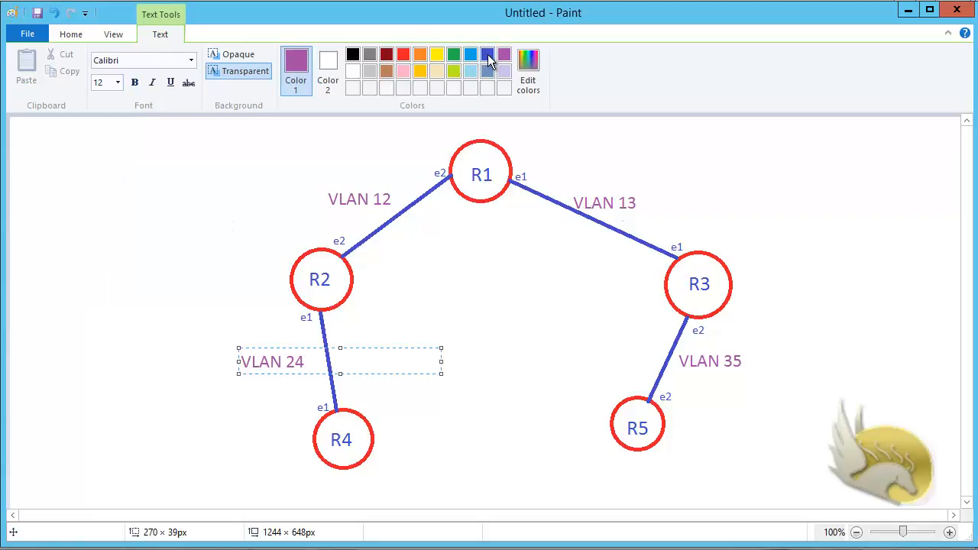
click(487, 55)
click(602, 212)
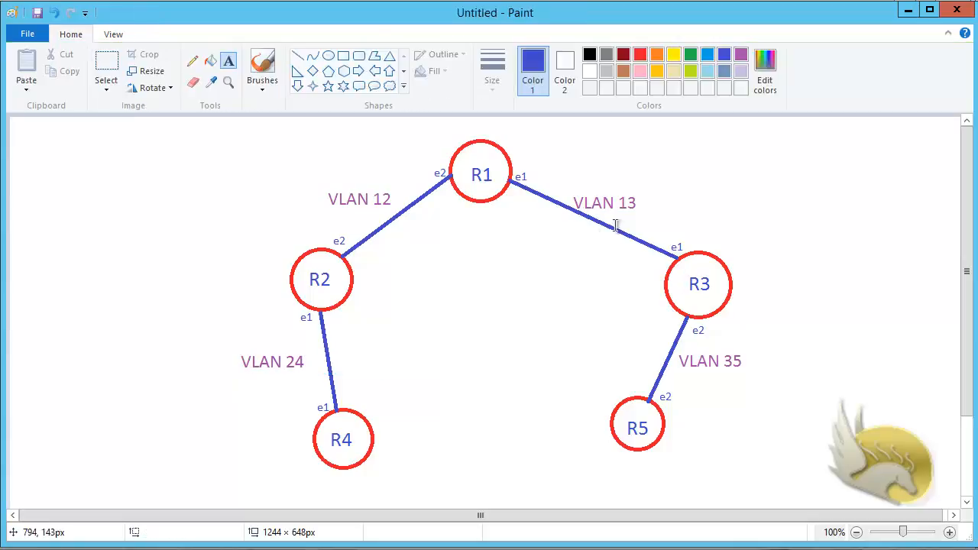
Step: Type 10.10.13.0/24, 10.10.12.0/24, 172.16.35.0/24 and 192.168.24.0/24 beneath their VLAN labels
click(603, 207)
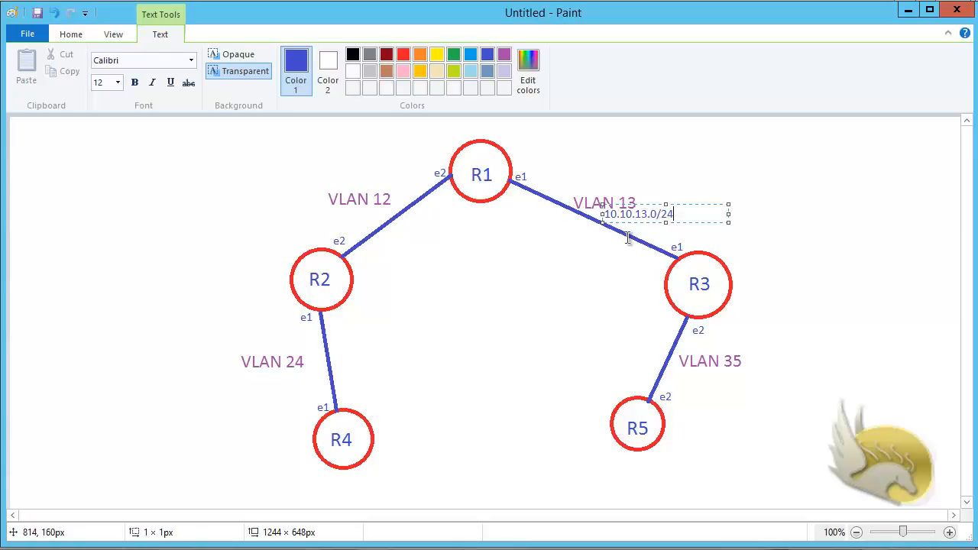
click(284, 220)
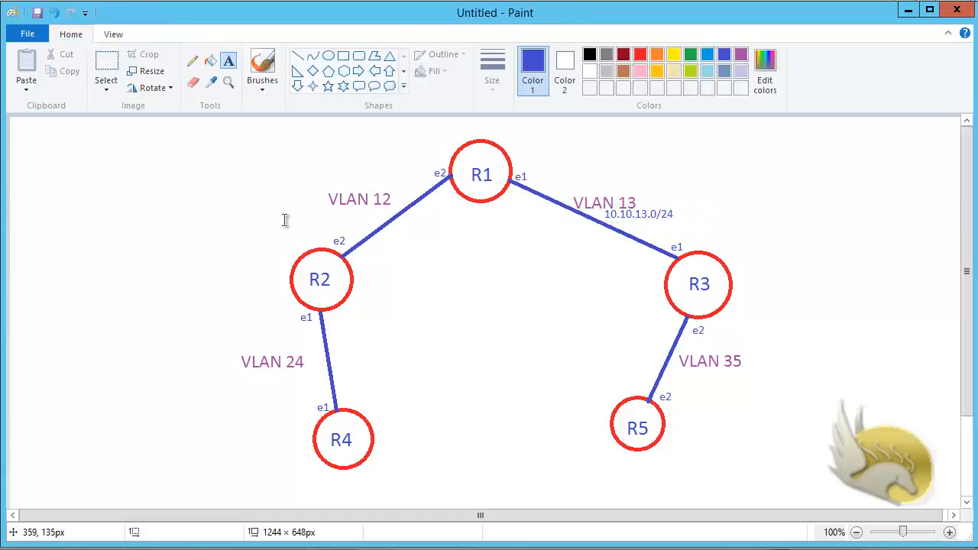
click(284, 220)
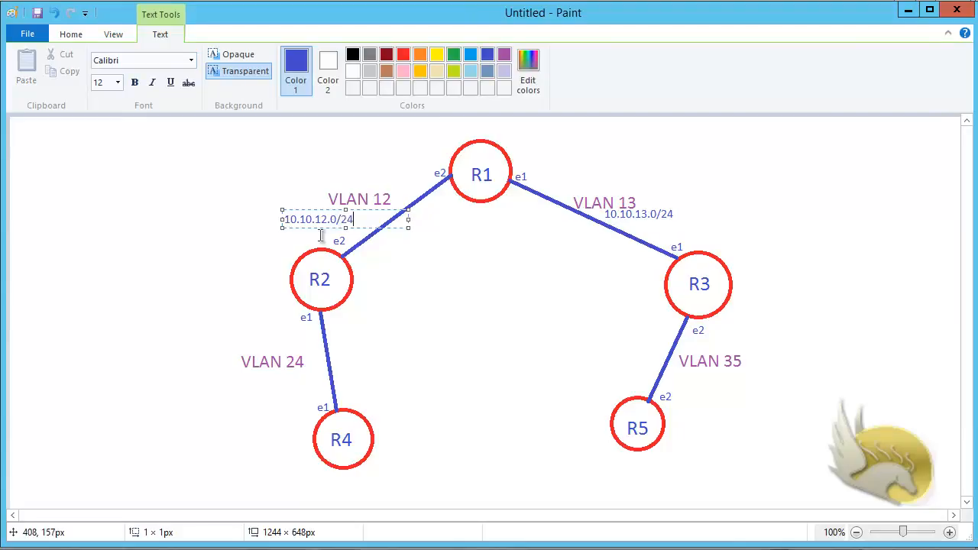
drag(315, 229, 331, 228)
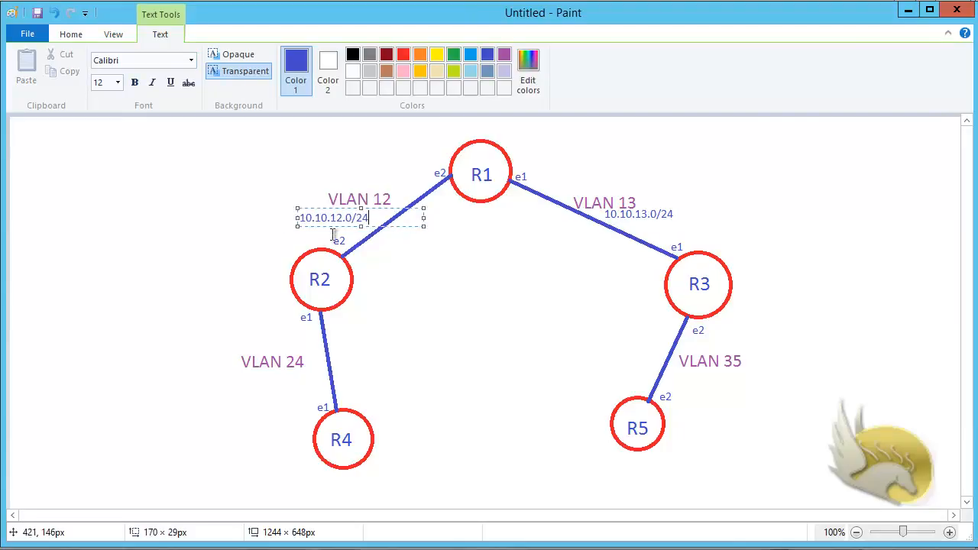
click(666, 385)
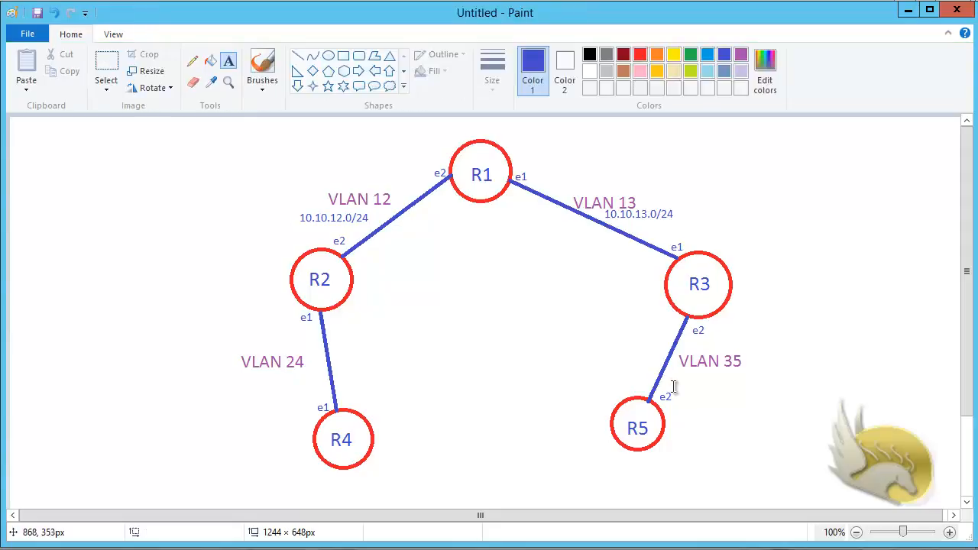
click(676, 391)
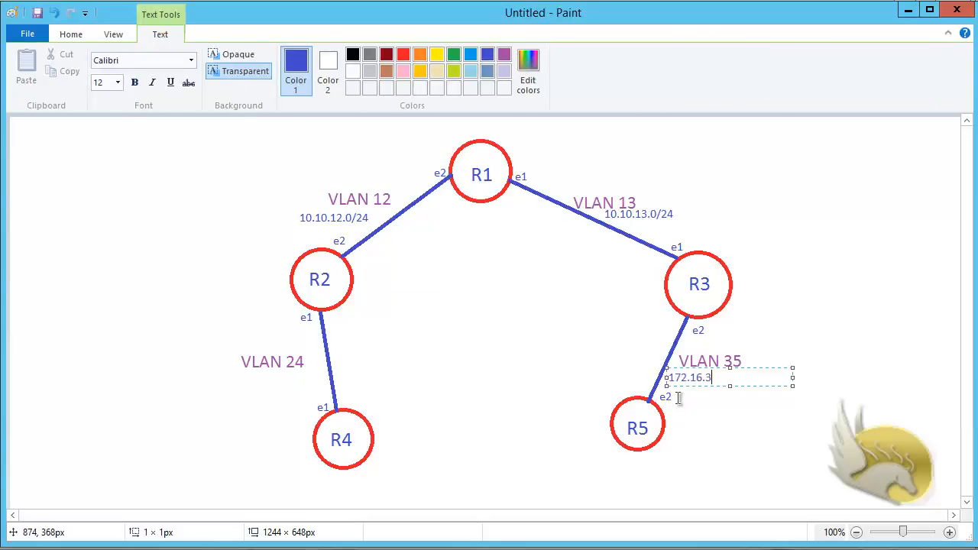
text(4)
click(242, 376)
click(239, 375)
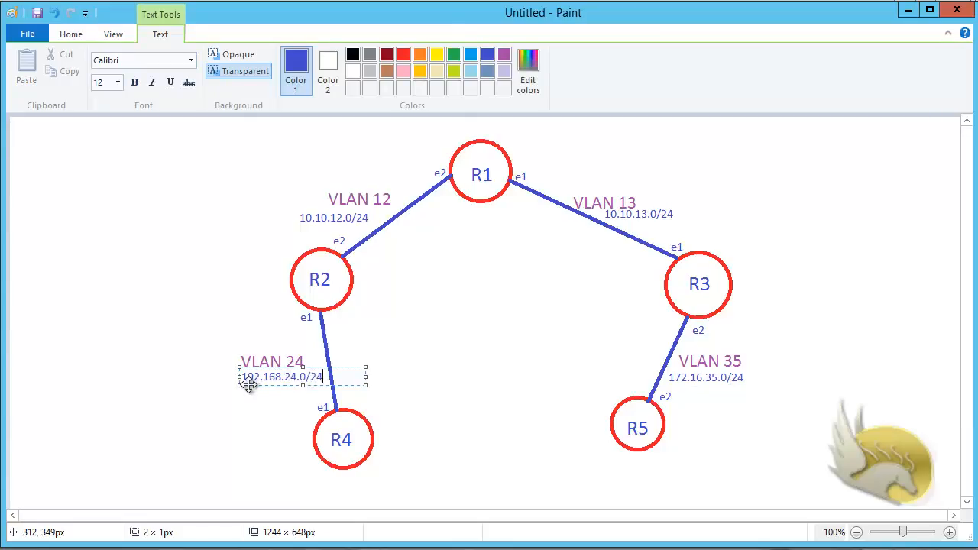
click(826, 465)
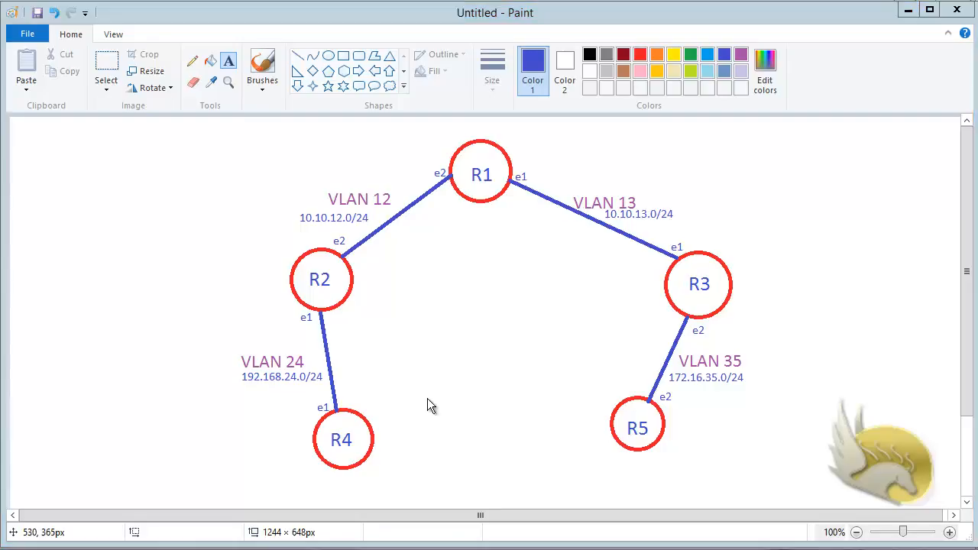
Step: Save the diagram with file name TOPO, keeping the PNG file type
key(ctrl+s)
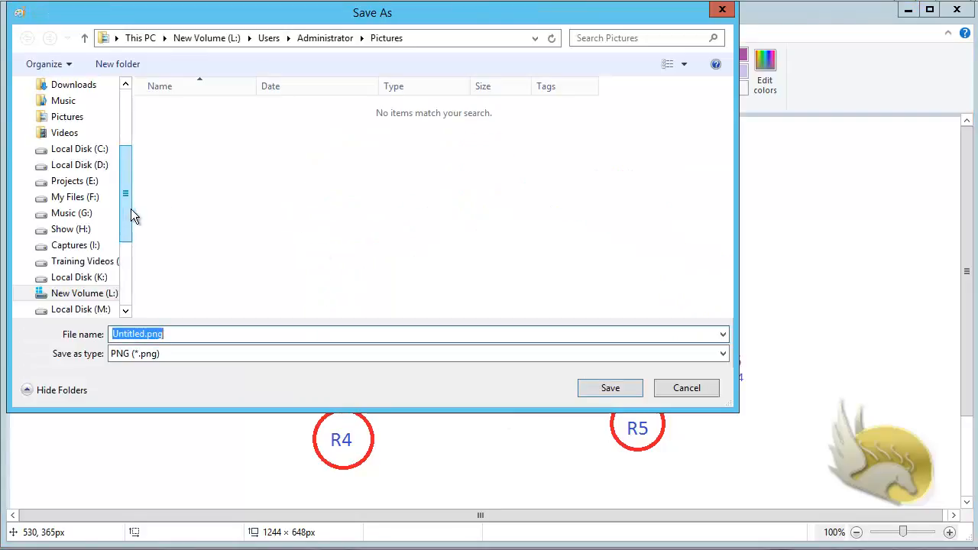
drag(131, 209, 133, 236)
scroll(133, 231, up, 1)
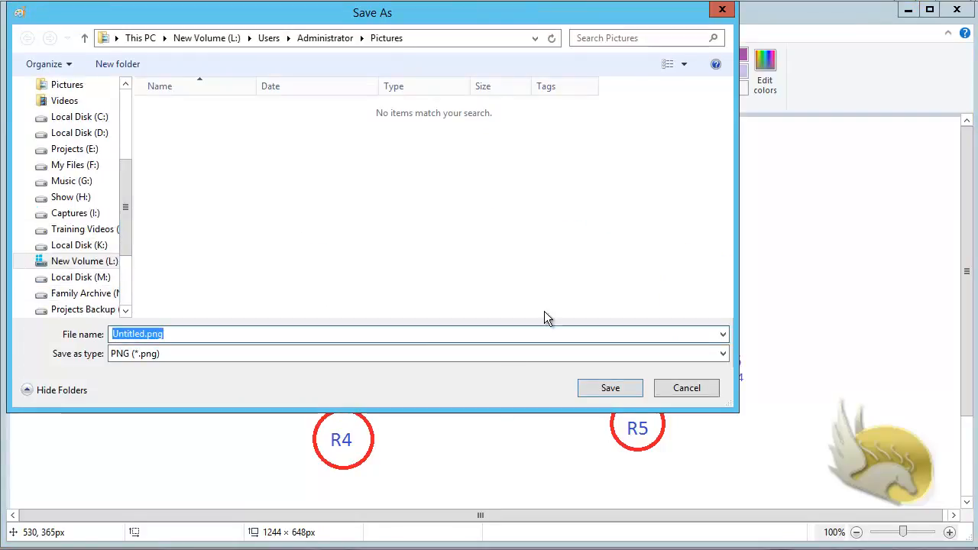
text(TOPO)
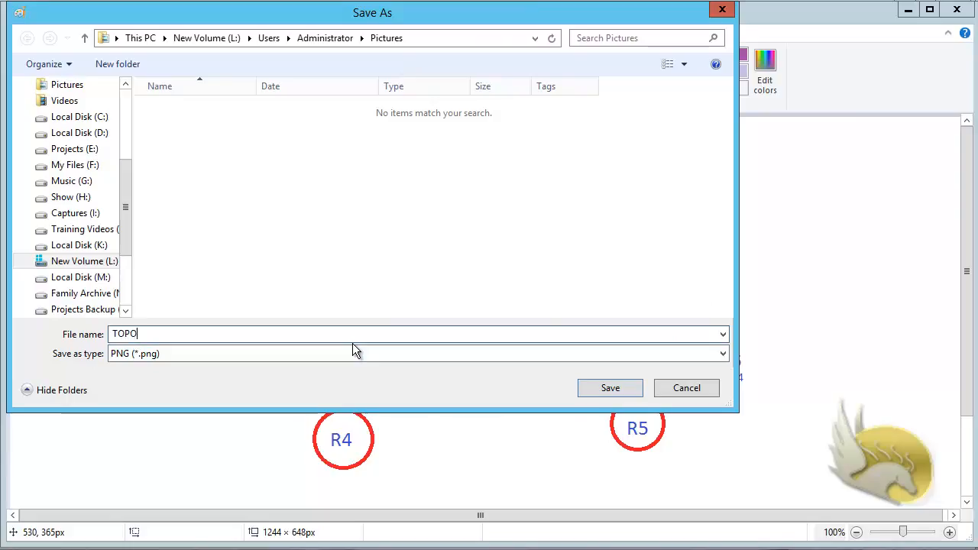
click(627, 390)
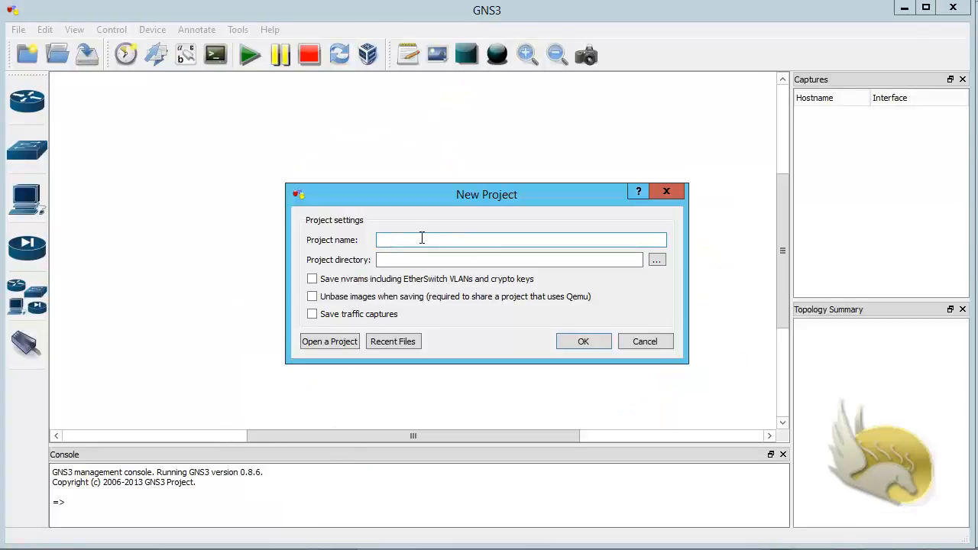
Step: Name the project Project-01 and set its location to Q:\DANA Teachings\MikroTik_ENGLISH
text(Project-01)
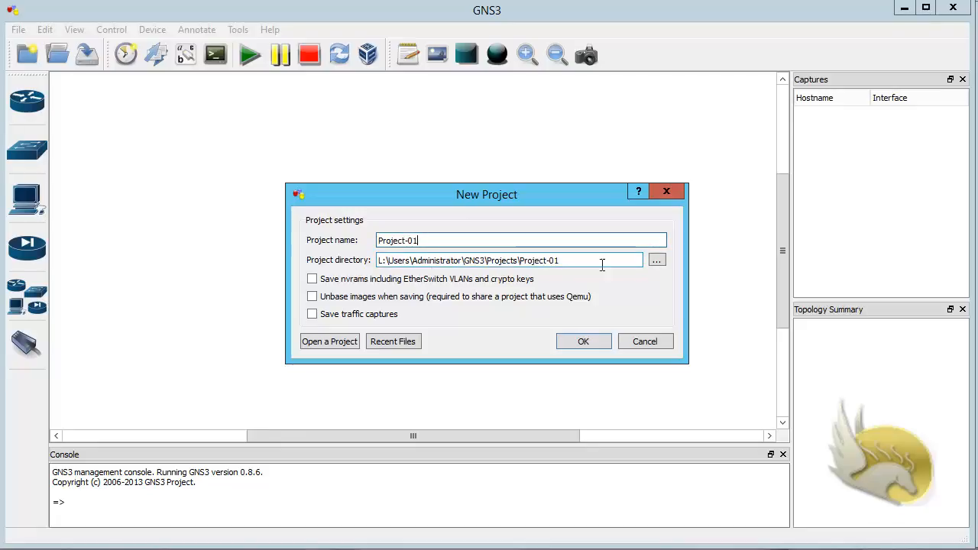
click(657, 261)
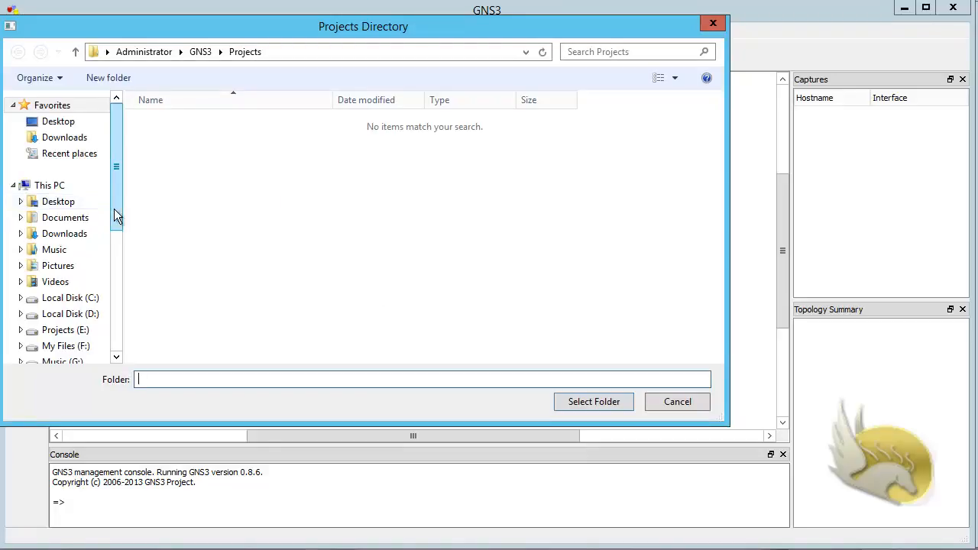
drag(114, 216, 114, 332)
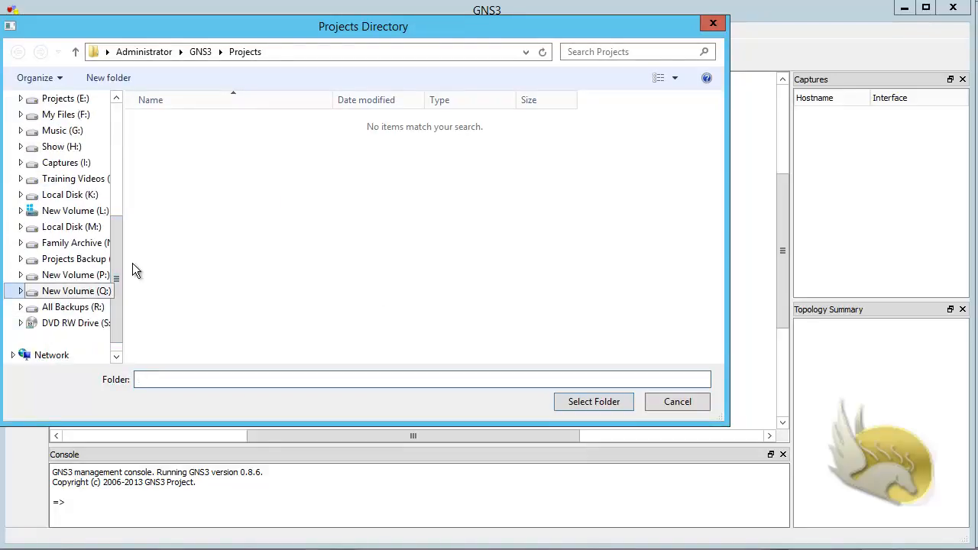
click(168, 139)
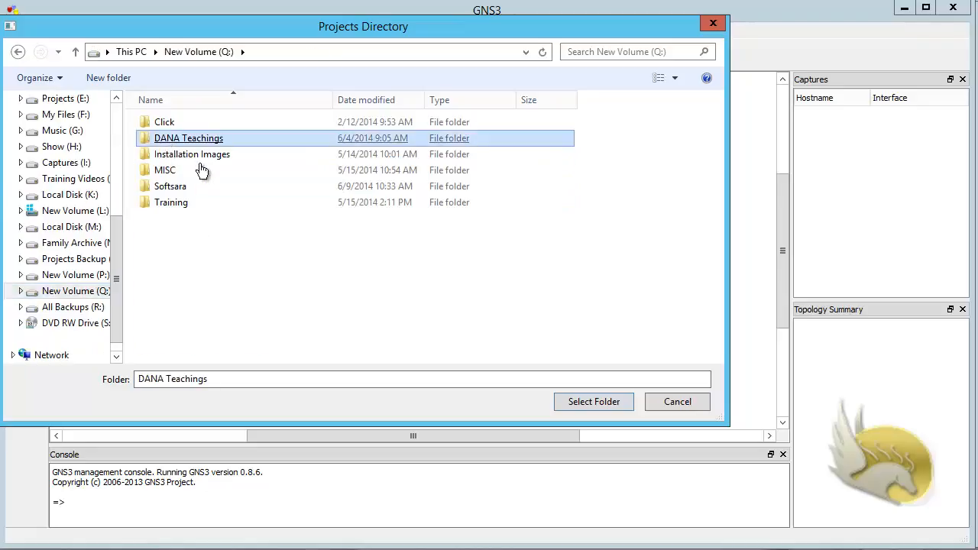
double_click(192, 264)
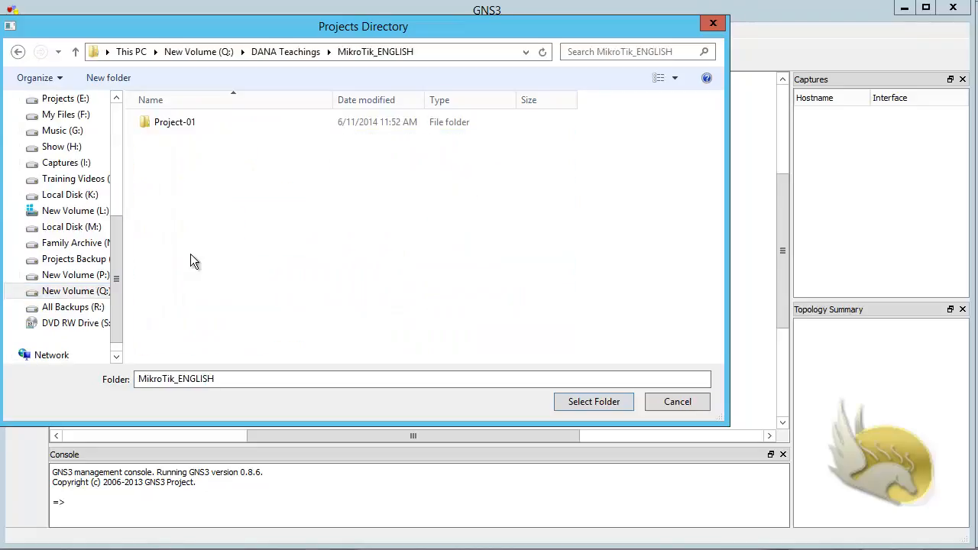
click(593, 401)
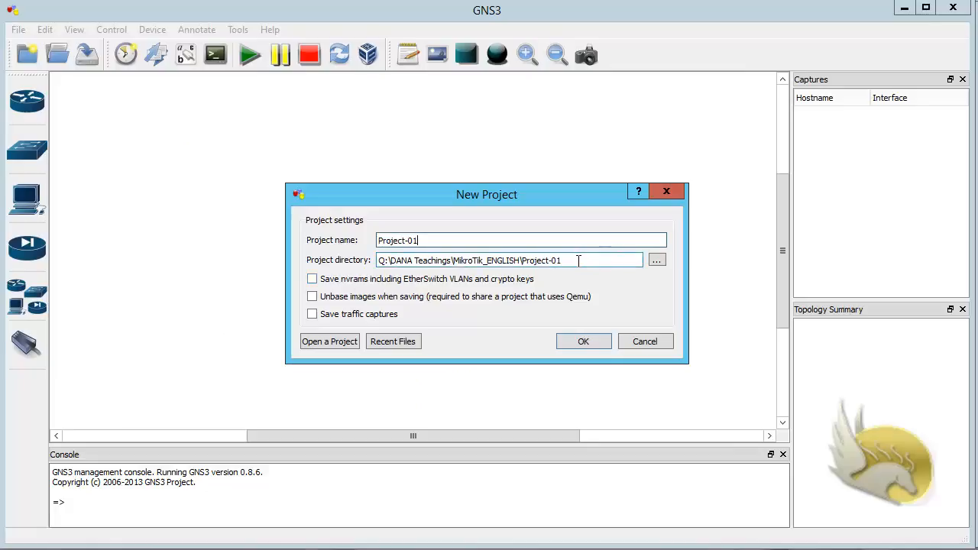
Step: Enable saving traffic captures and create the project, overwriting the existing folder
click(312, 315)
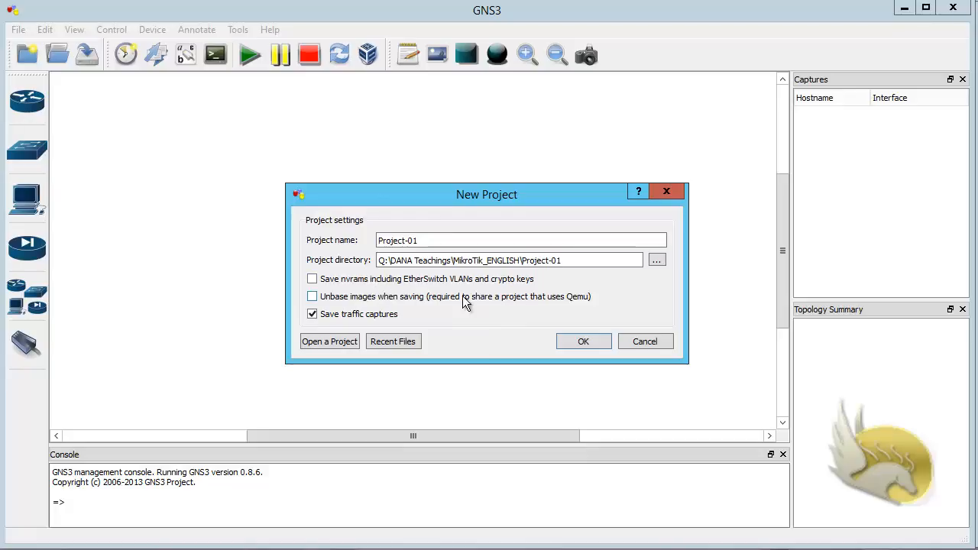
click(566, 344)
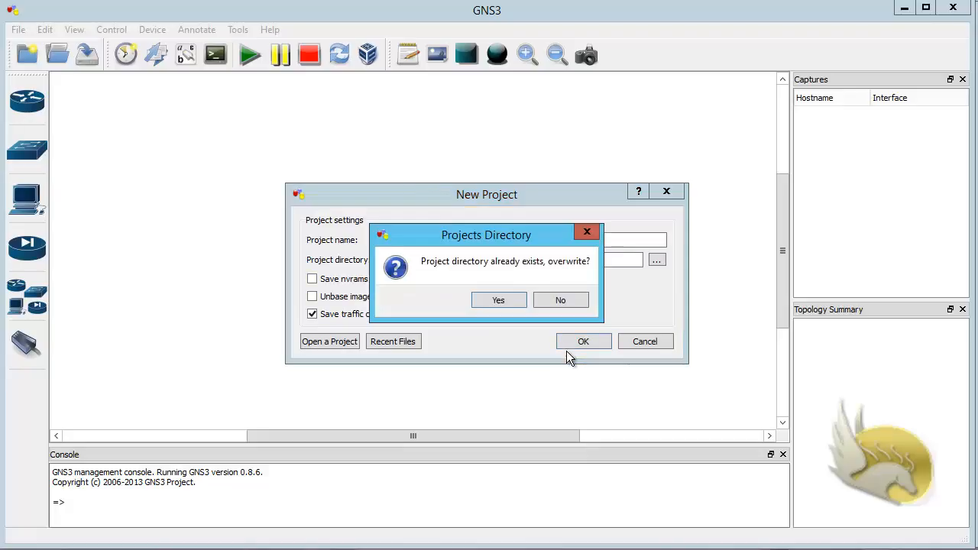
click(512, 300)
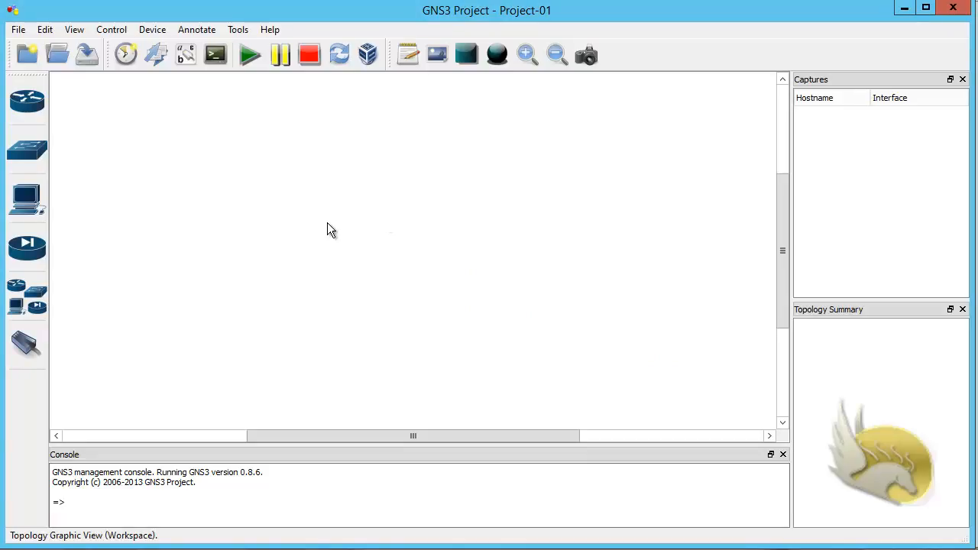
Step: Add a MIKROTIK router near the top of the workspace and rename it R1
click(44, 299)
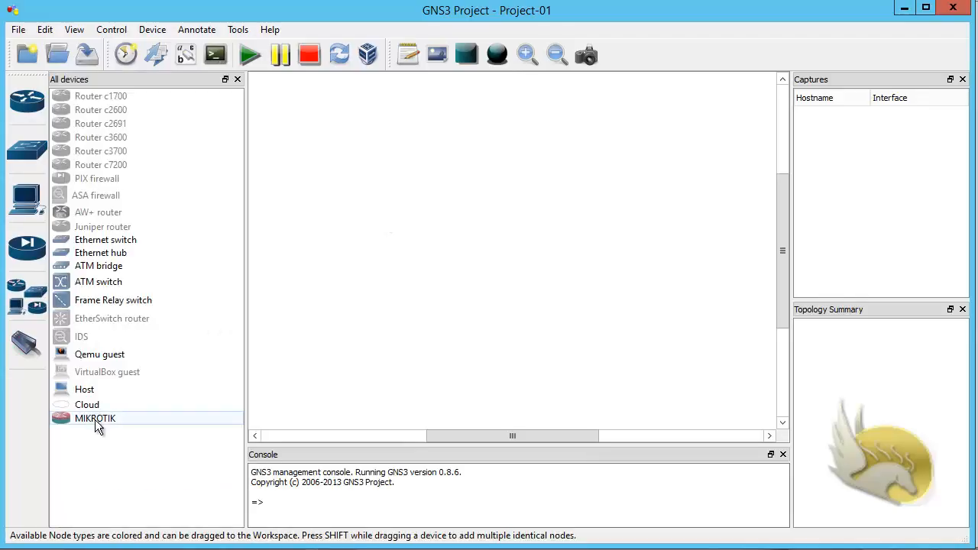
drag(95, 425, 410, 140)
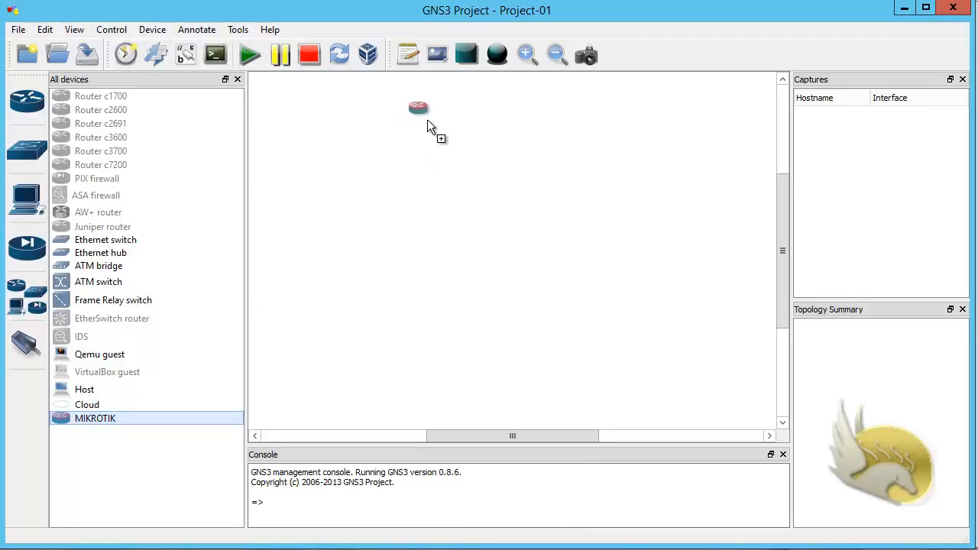
drag(426, 121, 426, 121)
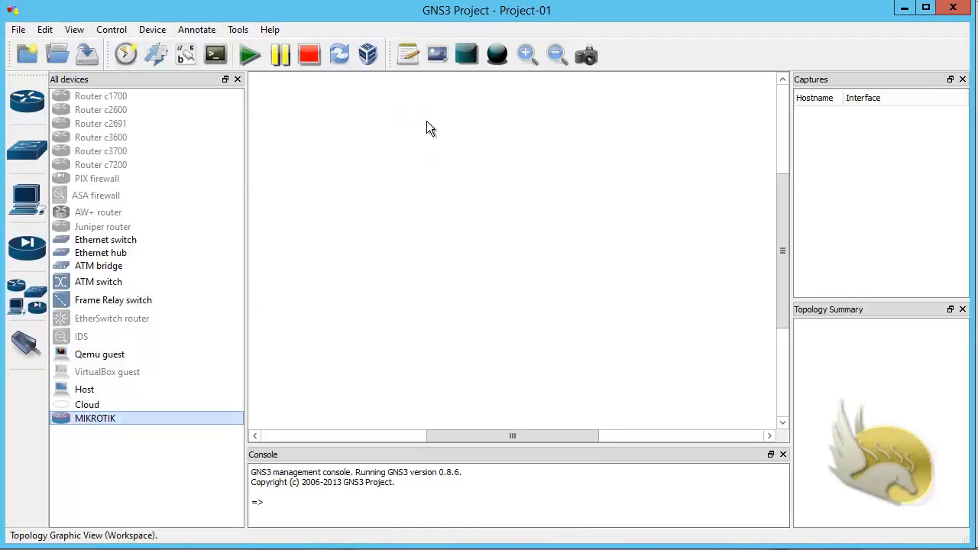
right_click(425, 116)
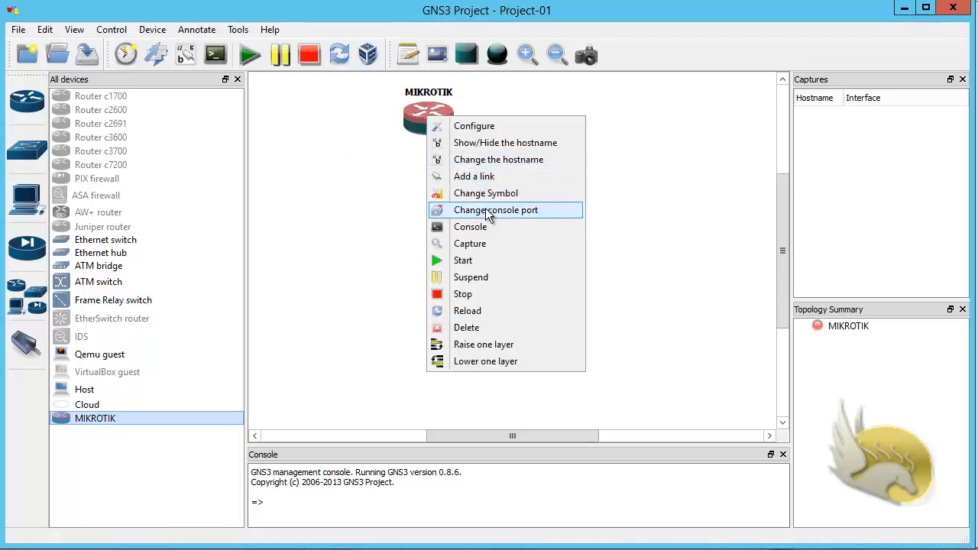
click(489, 160)
text(R1)
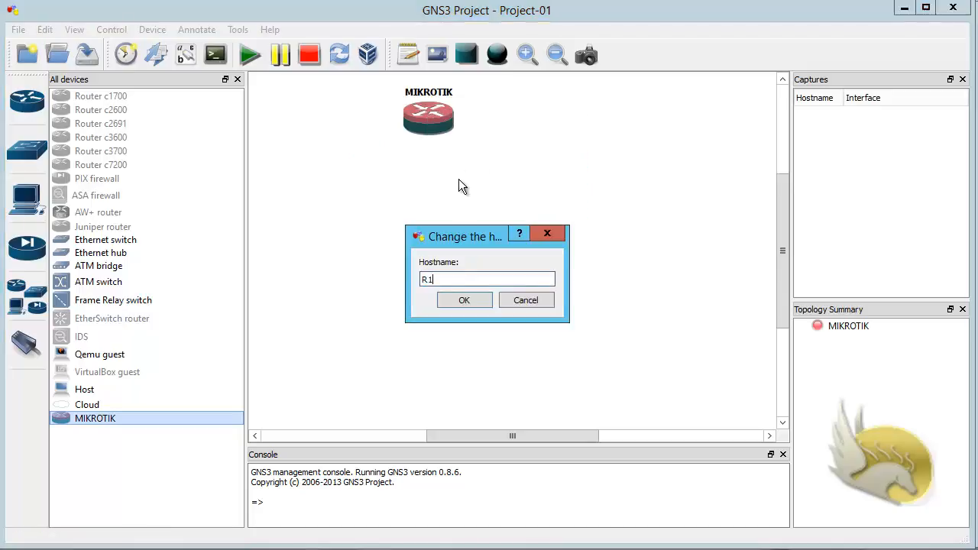
click(462, 300)
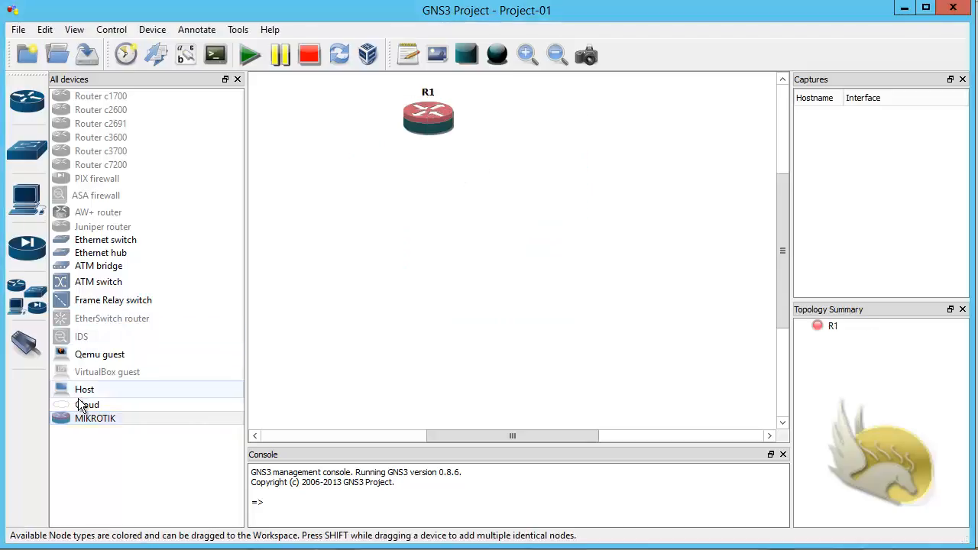
Step: Add two more MIKROTIK routers left and right of R1, named R2 and R3
drag(86, 418, 253, 262)
drag(308, 197, 301, 195)
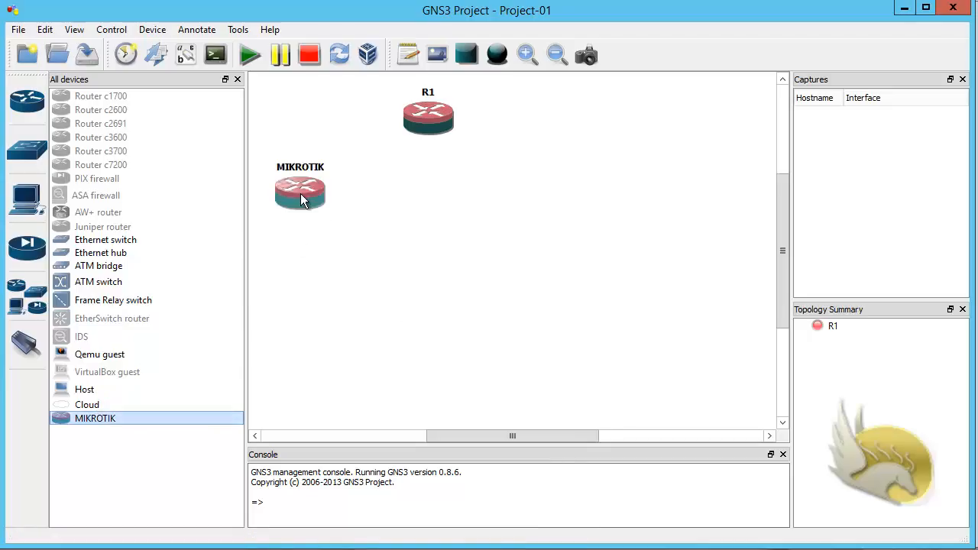
right_click(309, 198)
click(366, 243)
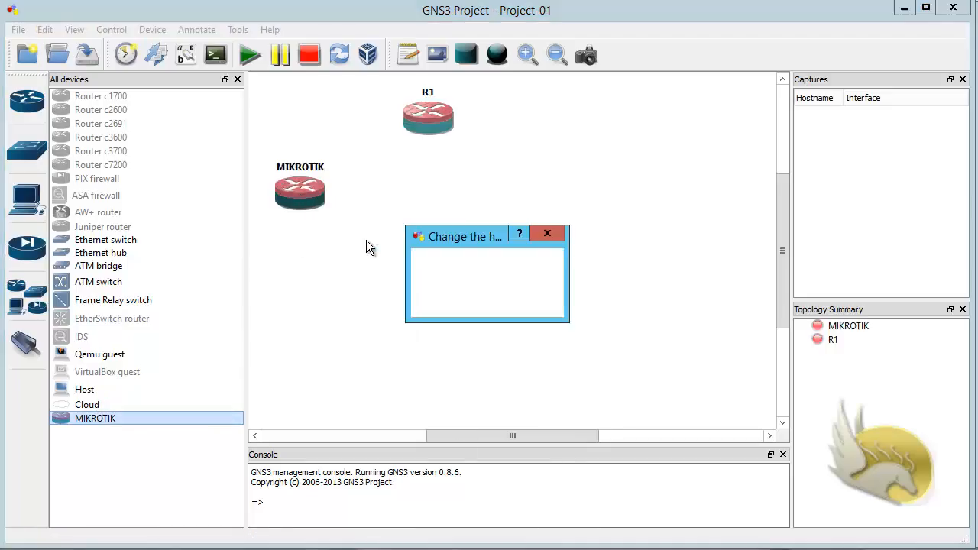
text(R2)
click(450, 299)
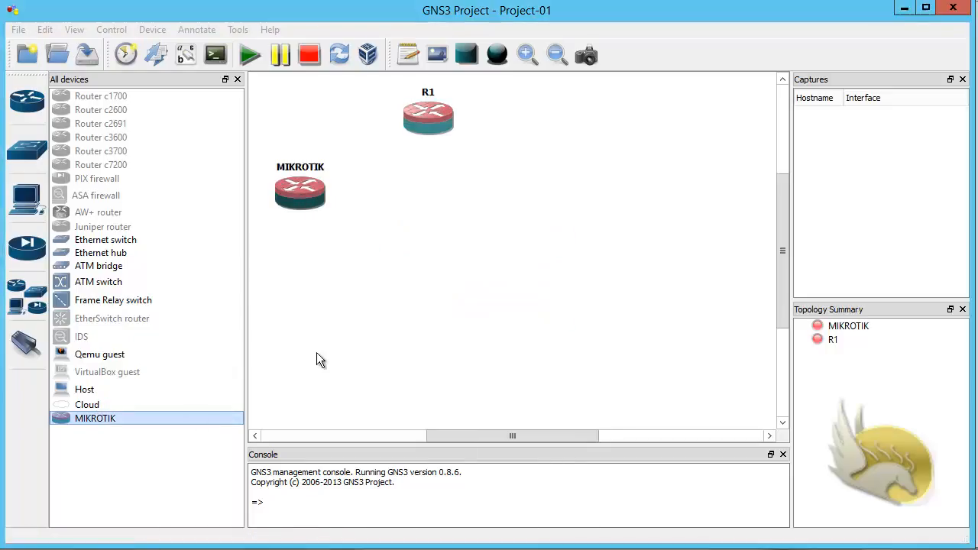
drag(105, 420, 511, 246)
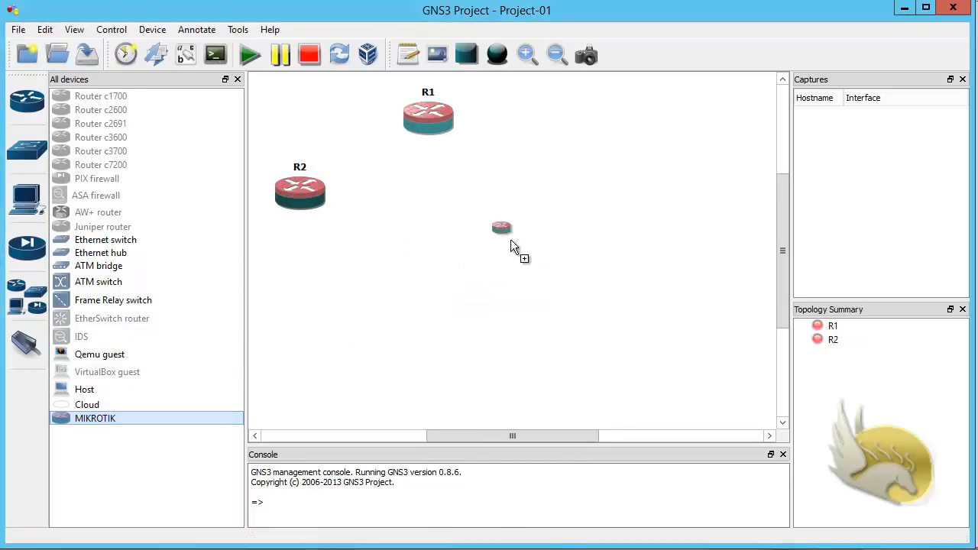
drag(572, 205, 572, 205)
right_click(572, 204)
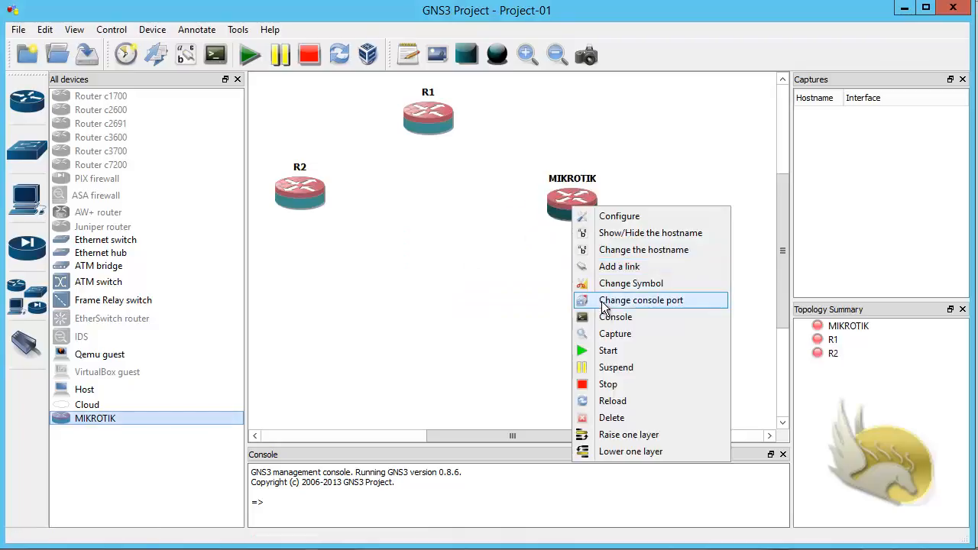
click(611, 251)
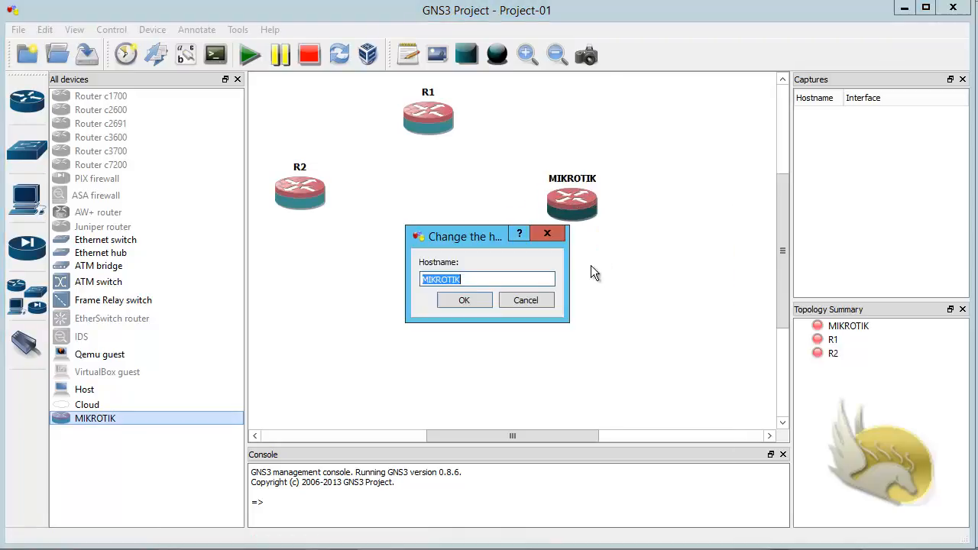
text(R3)
click(464, 300)
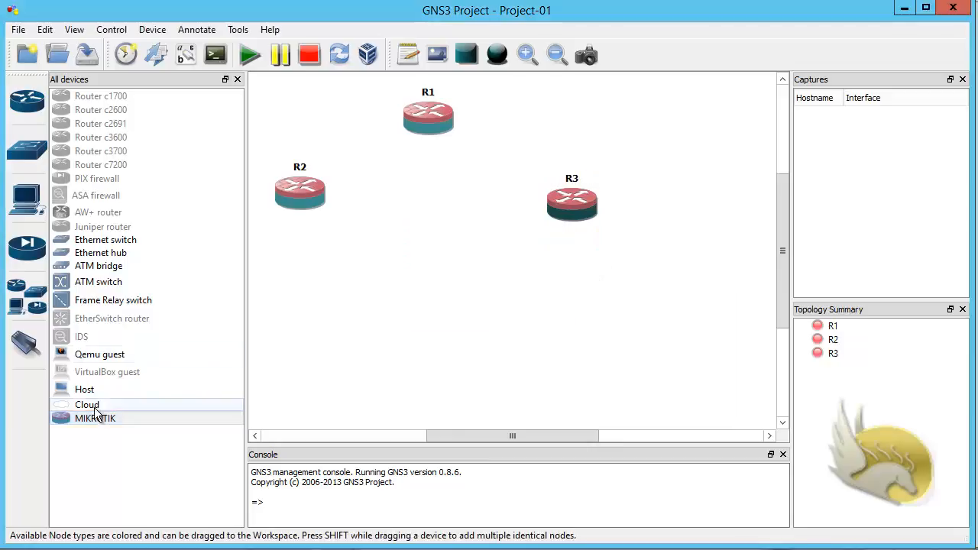
Step: Add MIKROTIK routers at lower left and lower right, named R4 and R5
drag(95, 417, 316, 341)
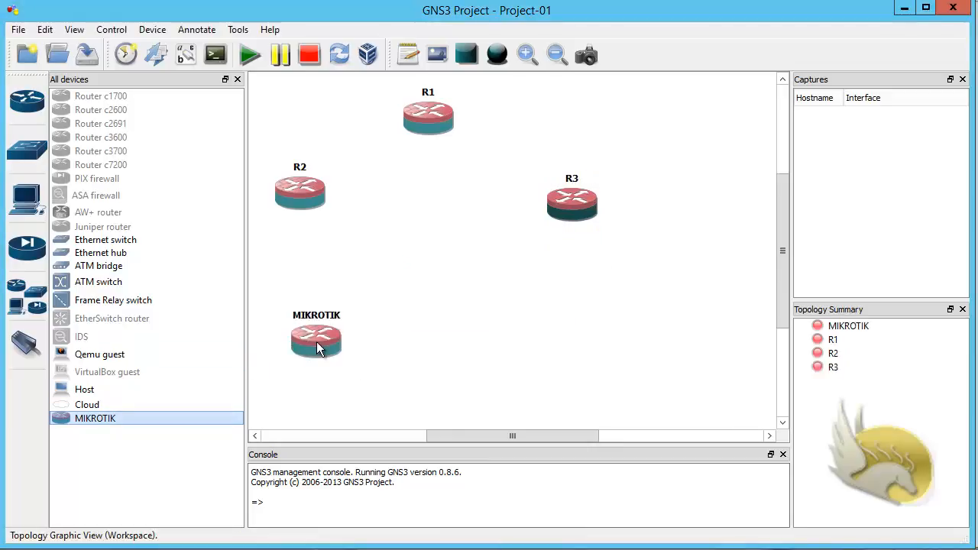
right_click(318, 336)
click(375, 362)
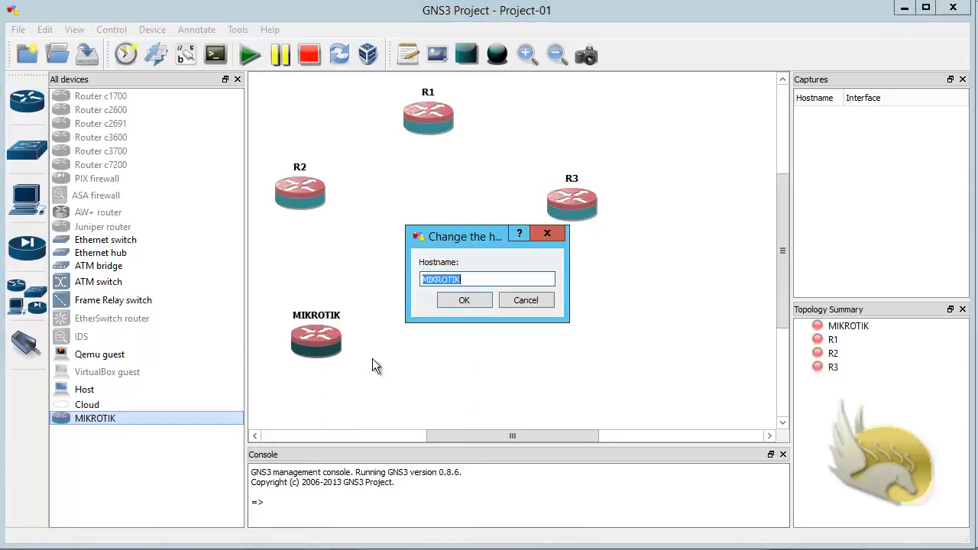
text(R4)
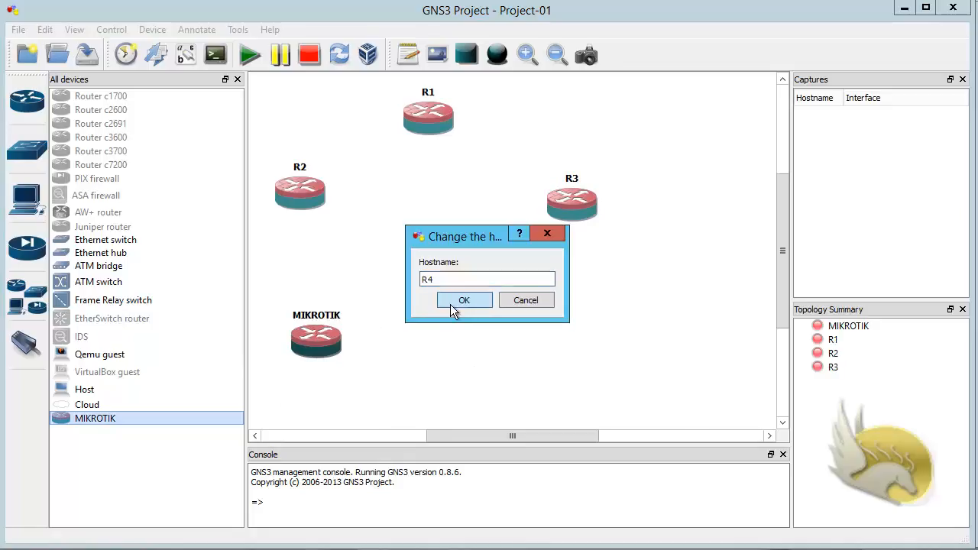
click(452, 303)
drag(148, 429, 559, 340)
right_click(560, 340)
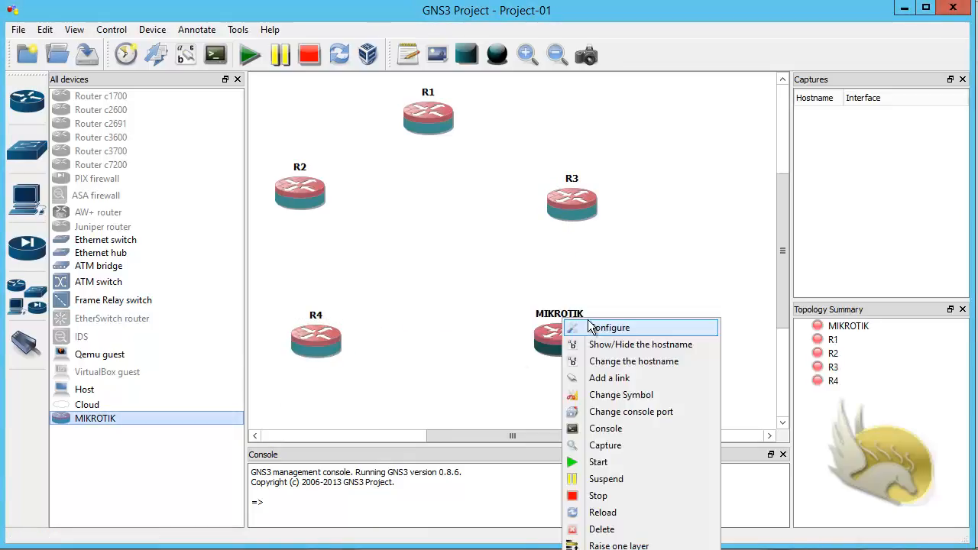
click(613, 362)
text(R)
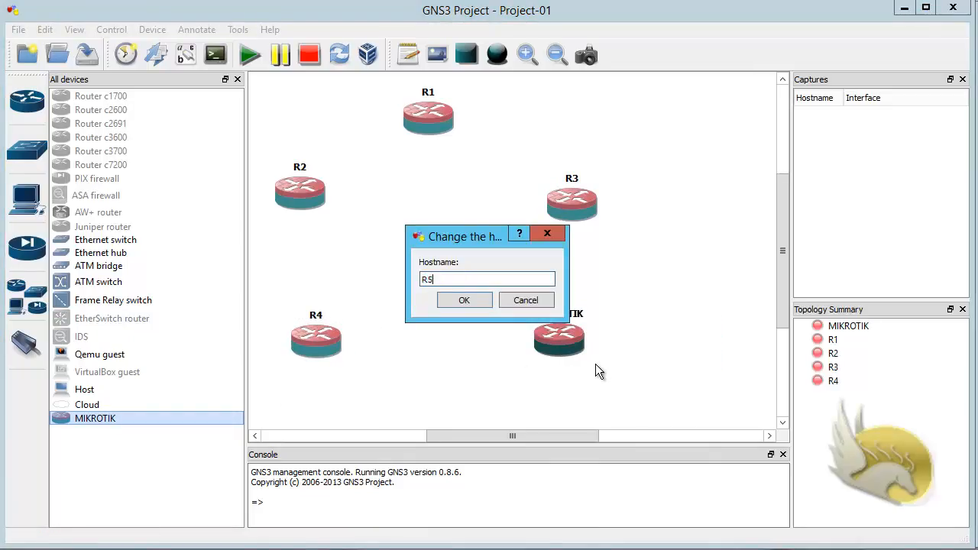
text(5)
key(Return)
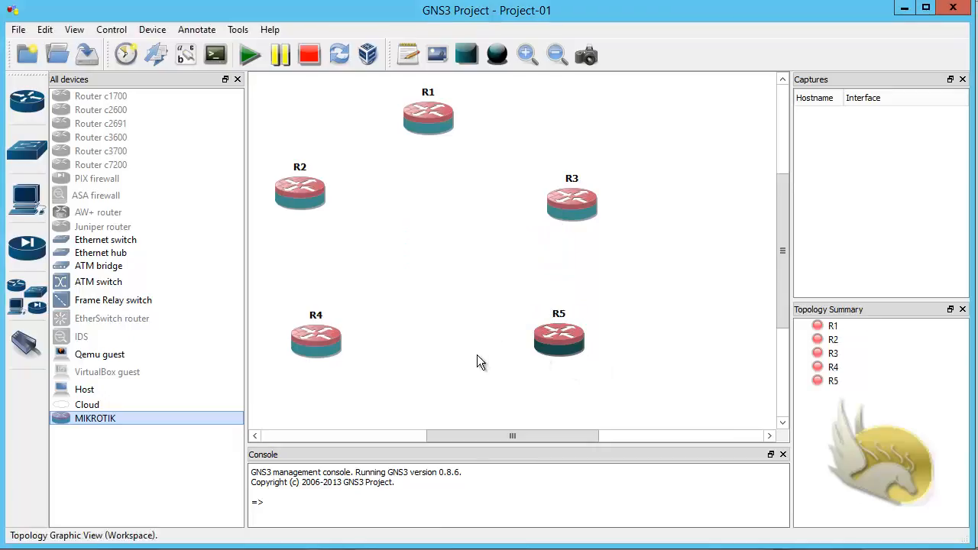
Step: Place an Ethernet switch at the centre and a top-left cloud named To-R1-R2
drag(87, 240, 436, 260)
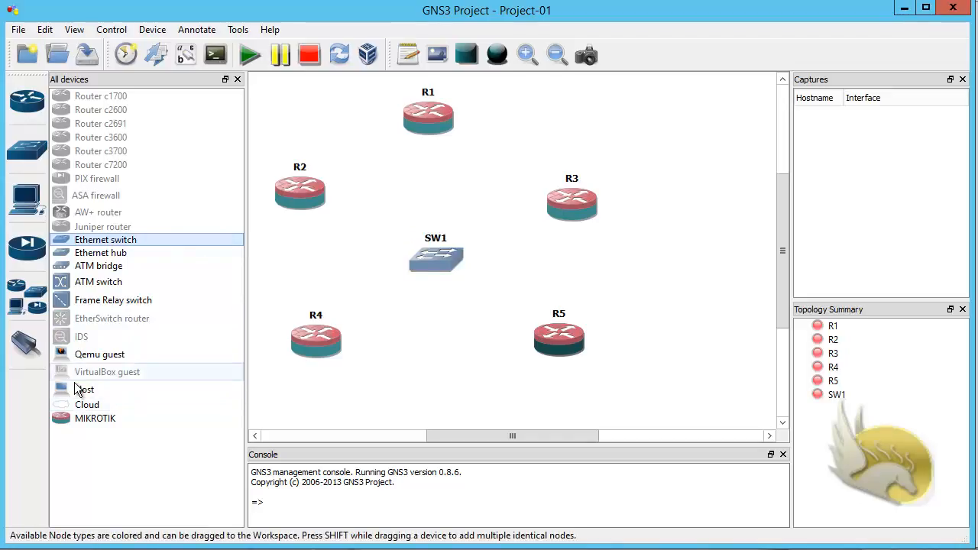
drag(95, 411, 305, 129)
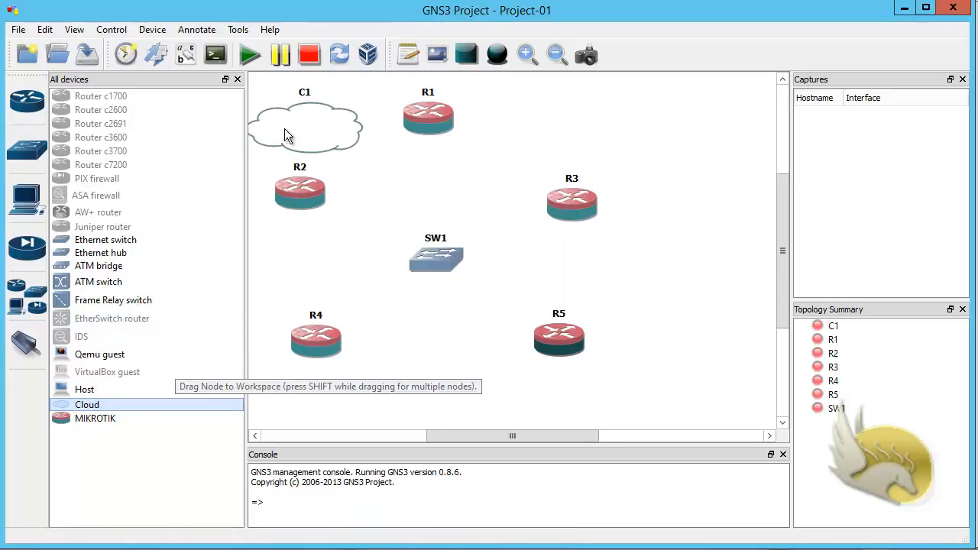
right_click(308, 117)
click(359, 157)
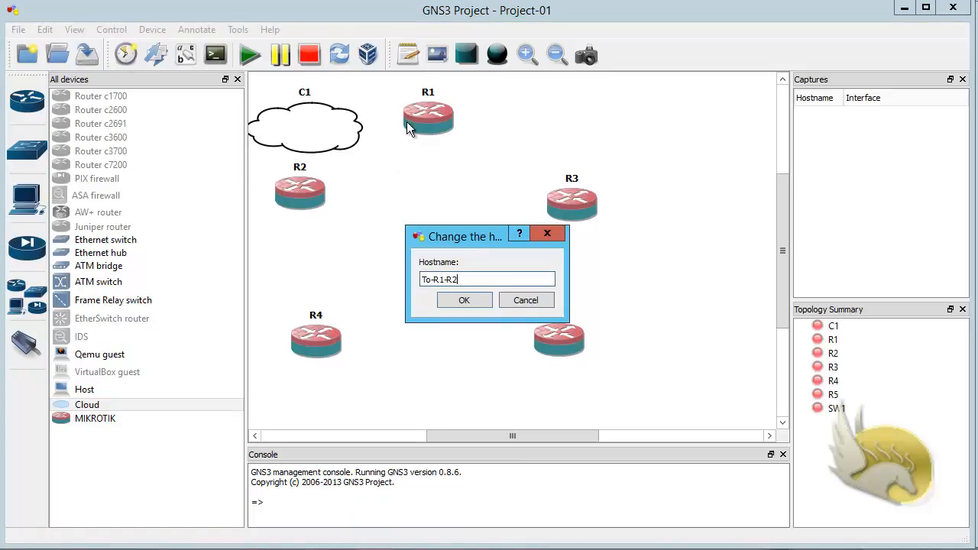
click(455, 300)
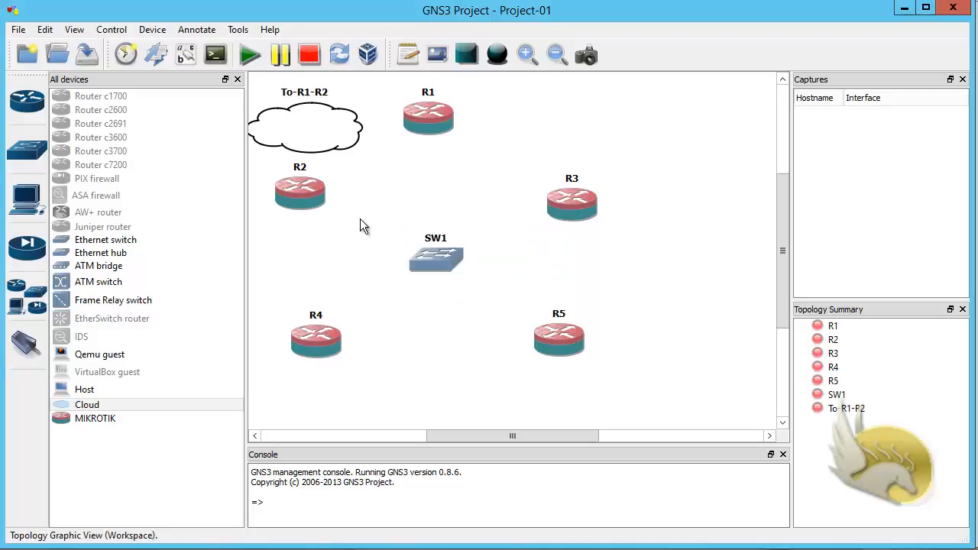
Step: Add a second cloud beside R3 and name it T0-R3-R5
drag(89, 409, 639, 281)
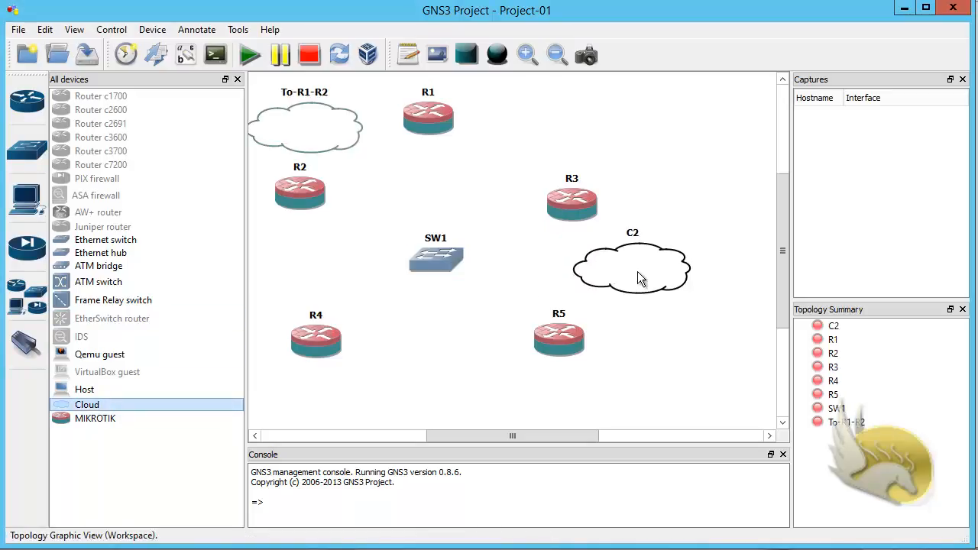
right_click(639, 273)
click(670, 318)
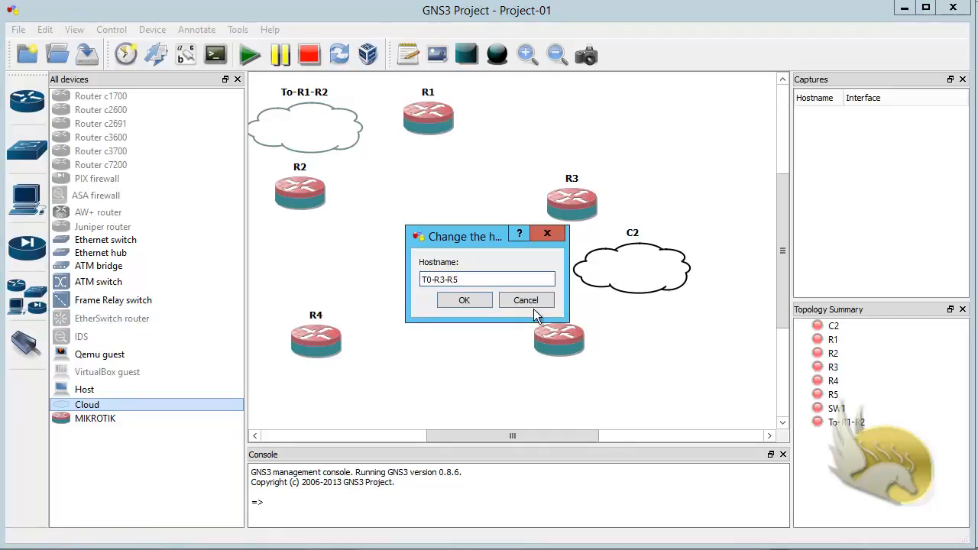
click(476, 306)
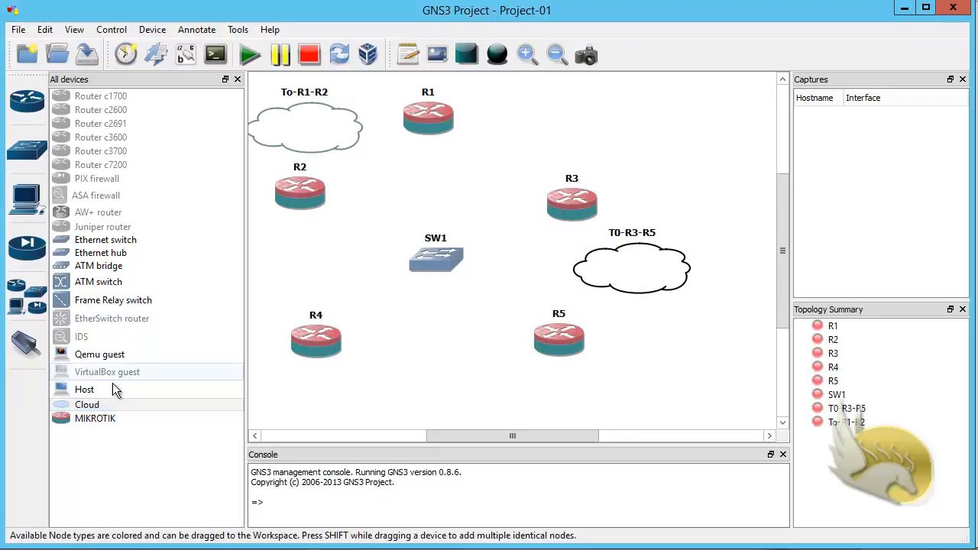
Step: Add a third cloud named To-R4, then hide the device list
drag(99, 406, 268, 282)
right_click(268, 275)
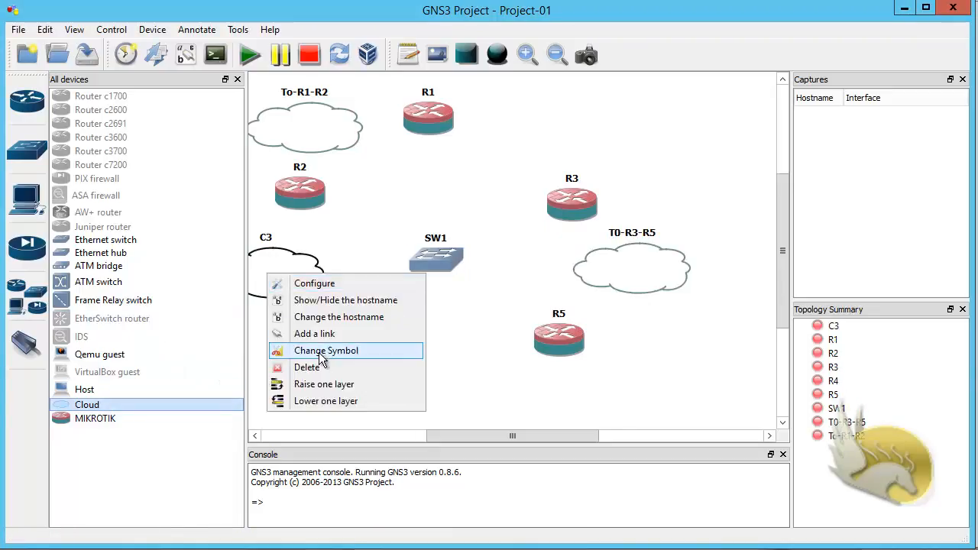
click(327, 318)
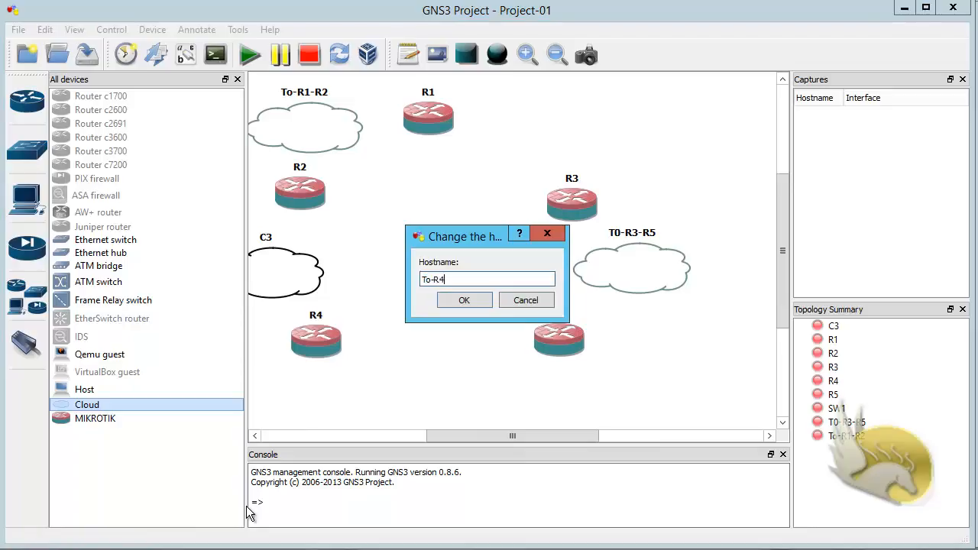
click(463, 301)
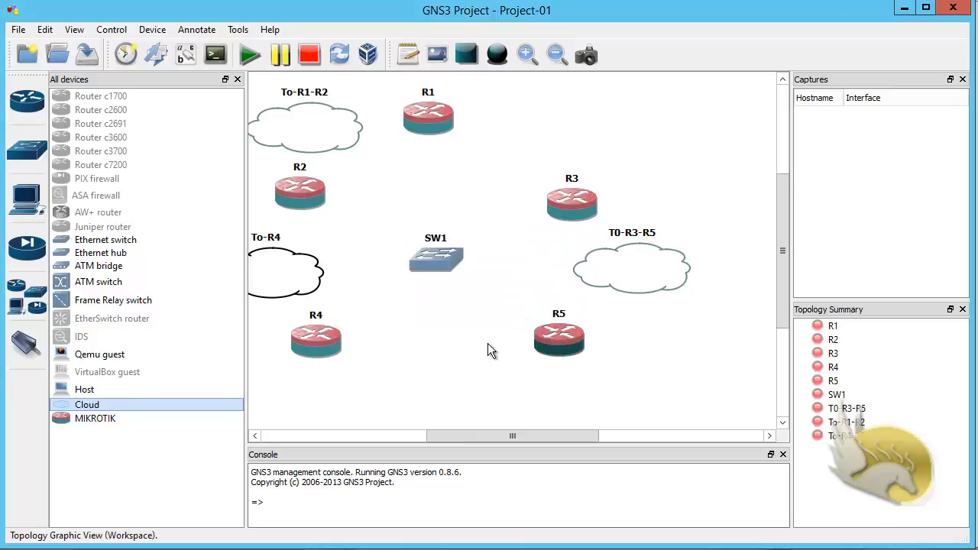
click(237, 80)
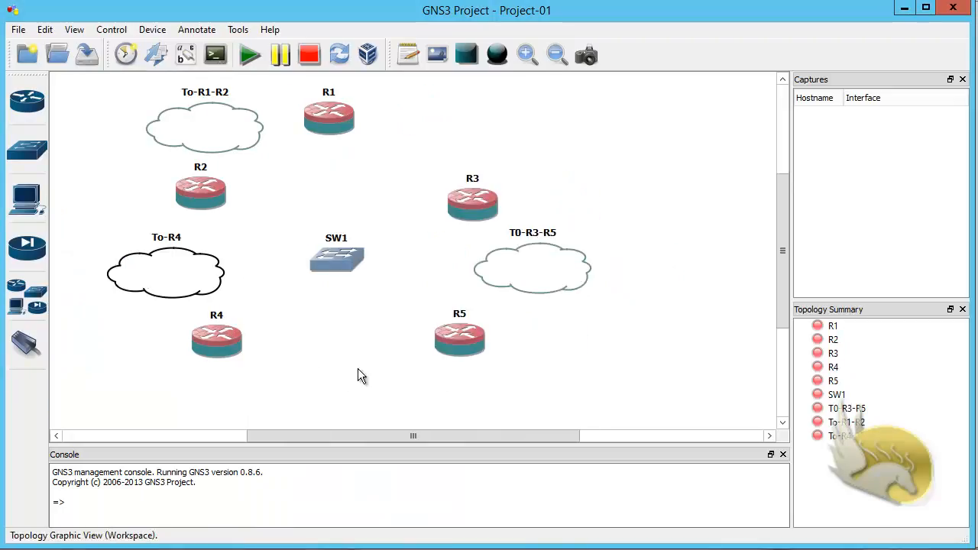
Step: Open SW1's Node configurator and delete its default switch ports
right_click(328, 260)
click(354, 271)
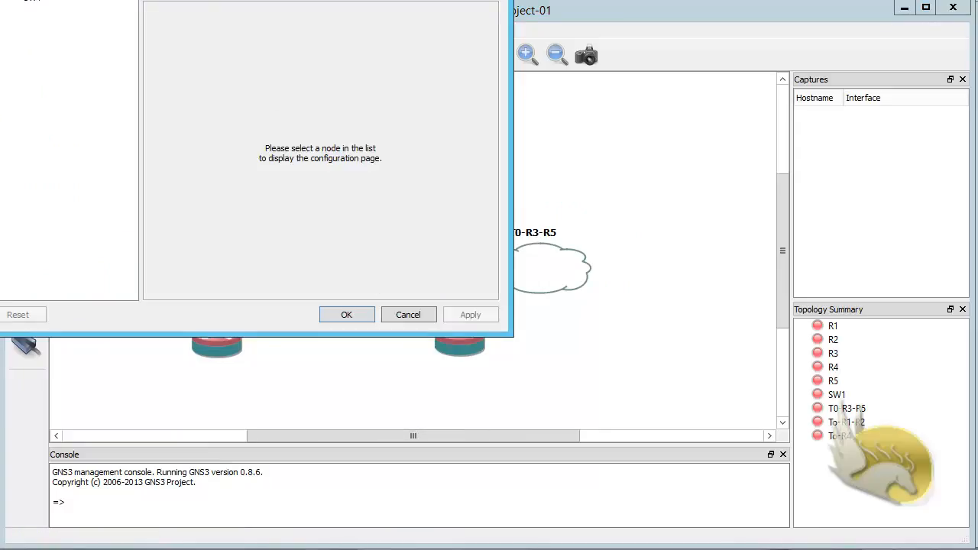
drag(191, 0, 438, 58)
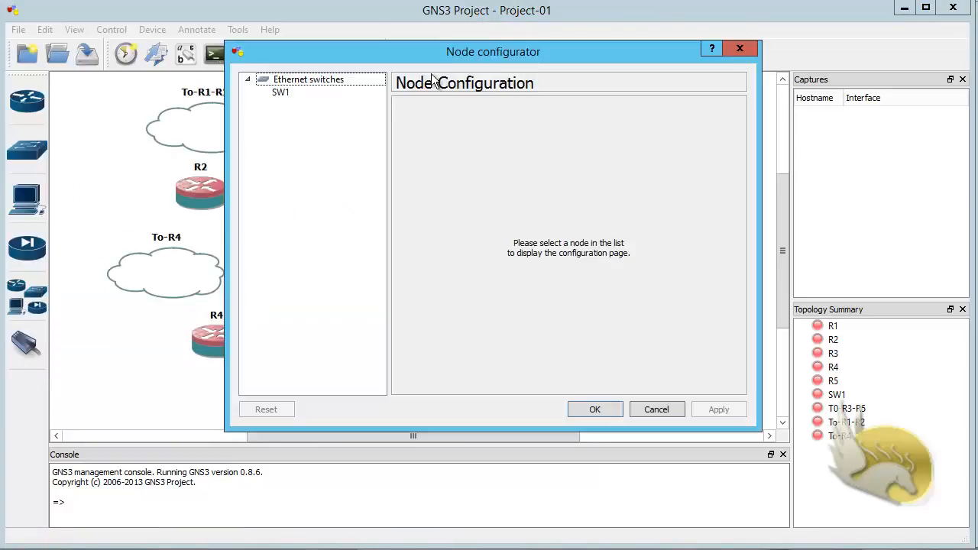
click(309, 93)
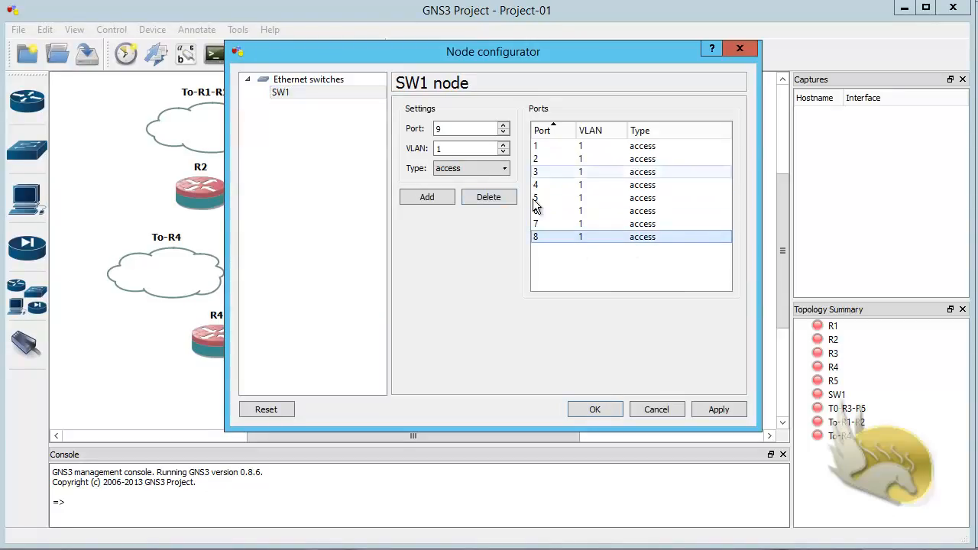
click(489, 197)
click(489, 197)
click(489, 197)
click(489, 198)
click(489, 197)
click(501, 196)
click(500, 197)
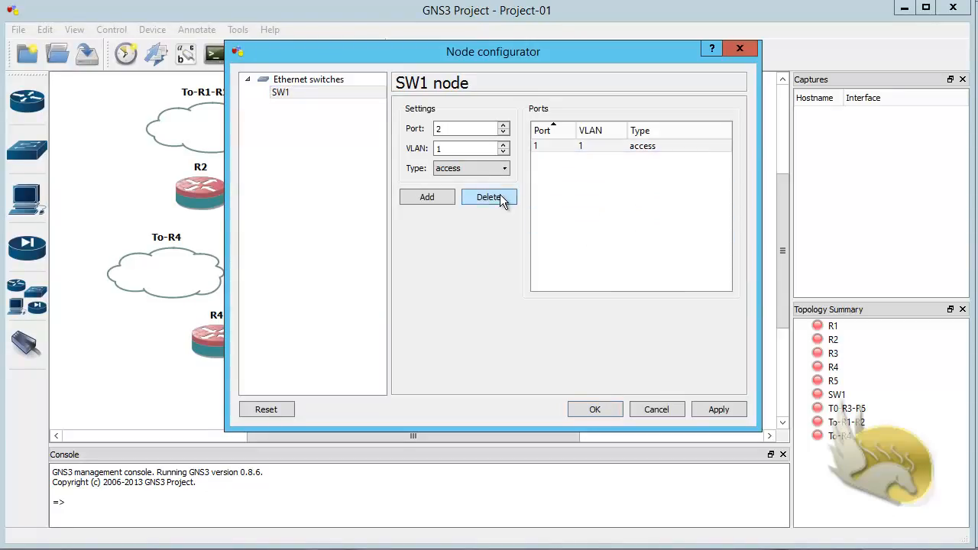
click(500, 196)
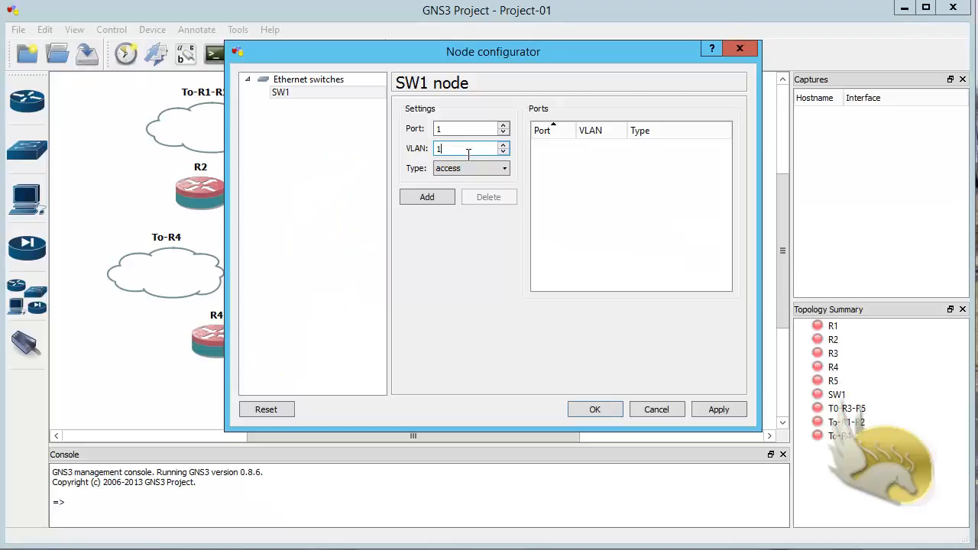
Step: Add access ports 121–125 to SW1 in VLAN 12
double_click(466, 152)
text(12)
click(452, 130)
text(21)
click(447, 149)
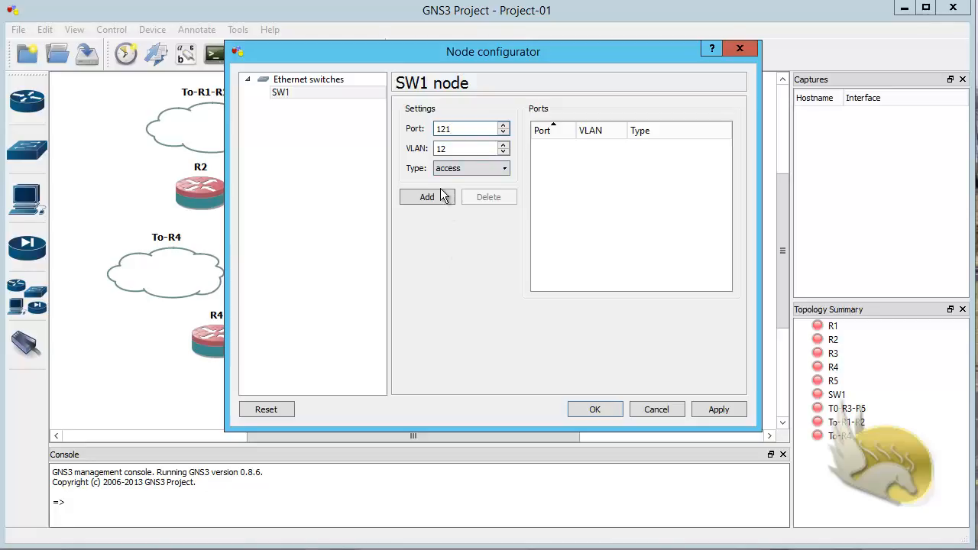
click(438, 197)
click(433, 198)
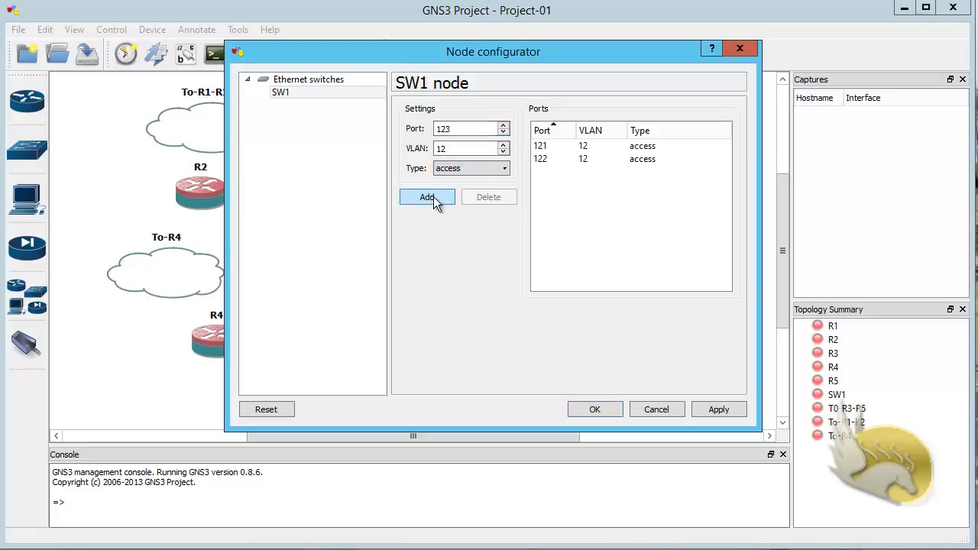
click(433, 196)
click(433, 196)
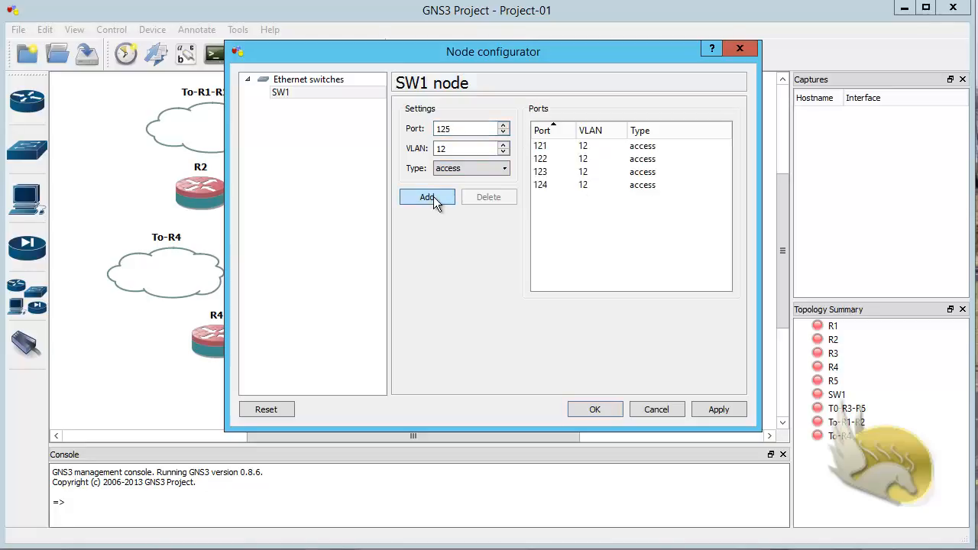
click(433, 197)
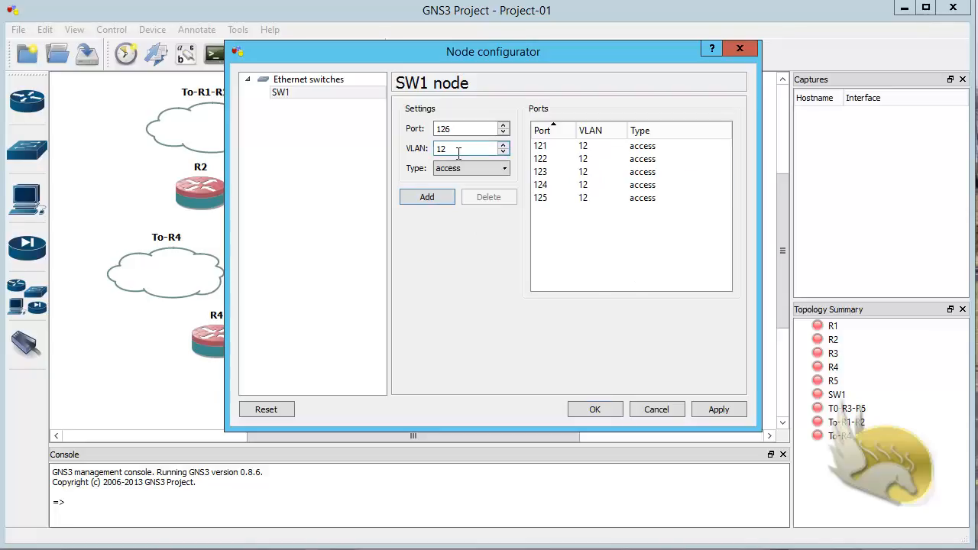
Step: Add access ports 131–135 in VLAN 13
drag(452, 145, 441, 172)
text(3)
drag(452, 128, 444, 134)
text(31)
click(435, 195)
click(435, 195)
click(436, 196)
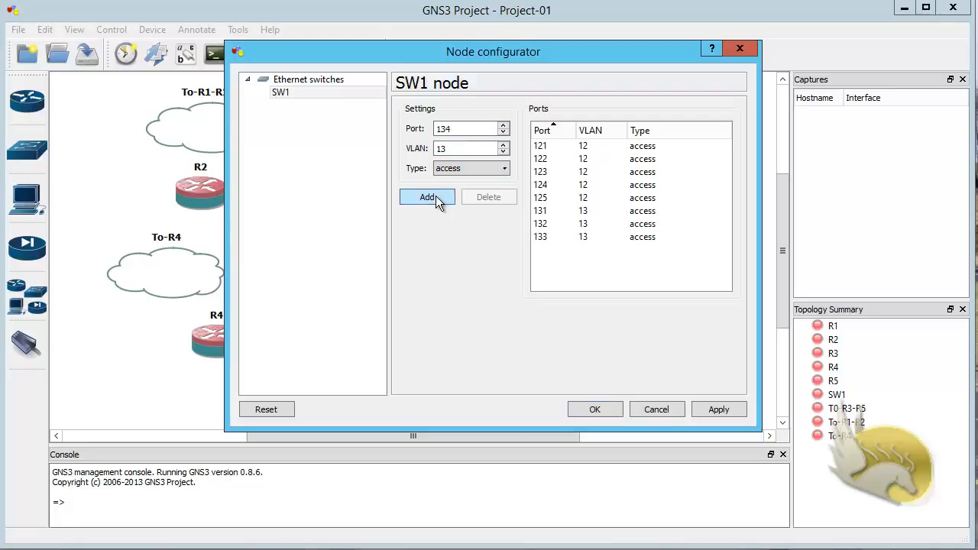
click(435, 195)
click(435, 196)
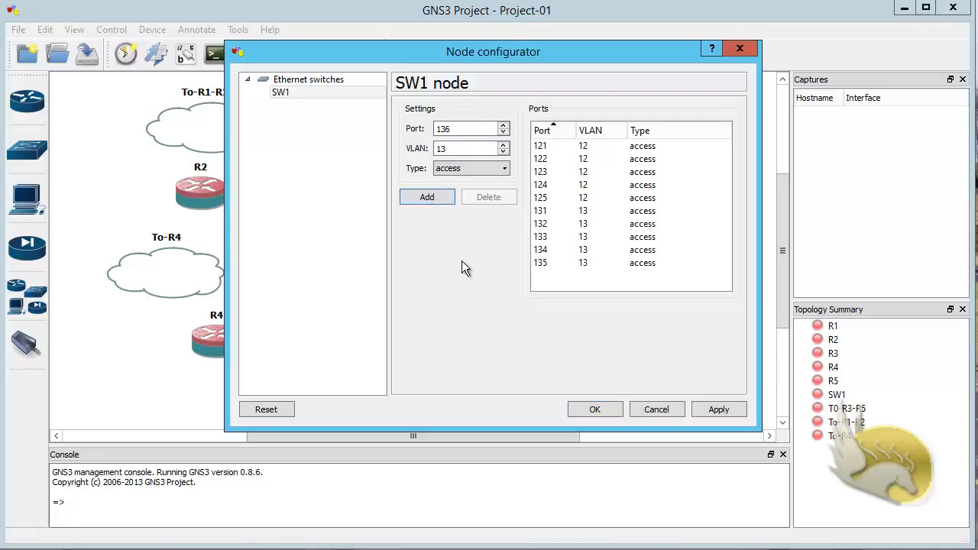
Step: Add access ports 351–355 in VLAN 35
double_click(443, 129)
text(35)
key(Tab)
text(35)
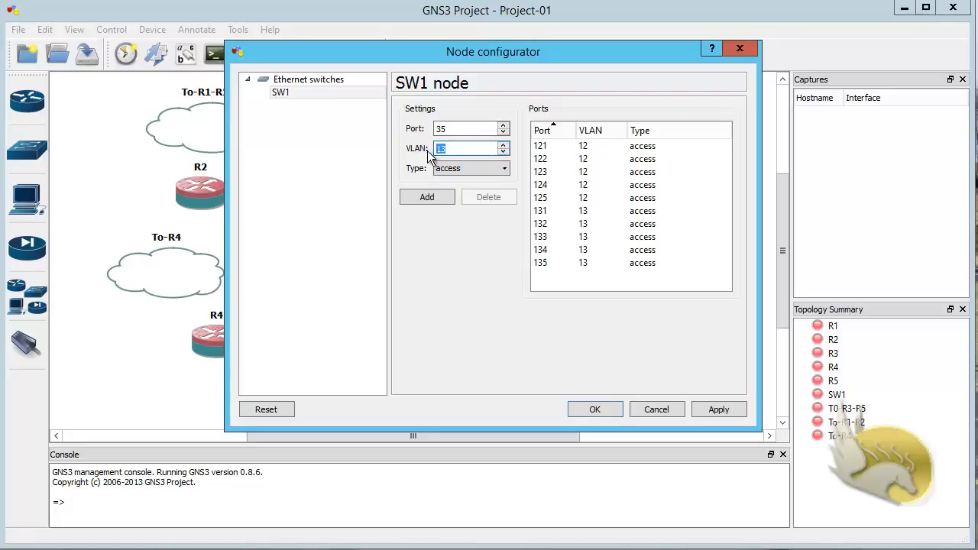
key(shift+Tab)
text(1)
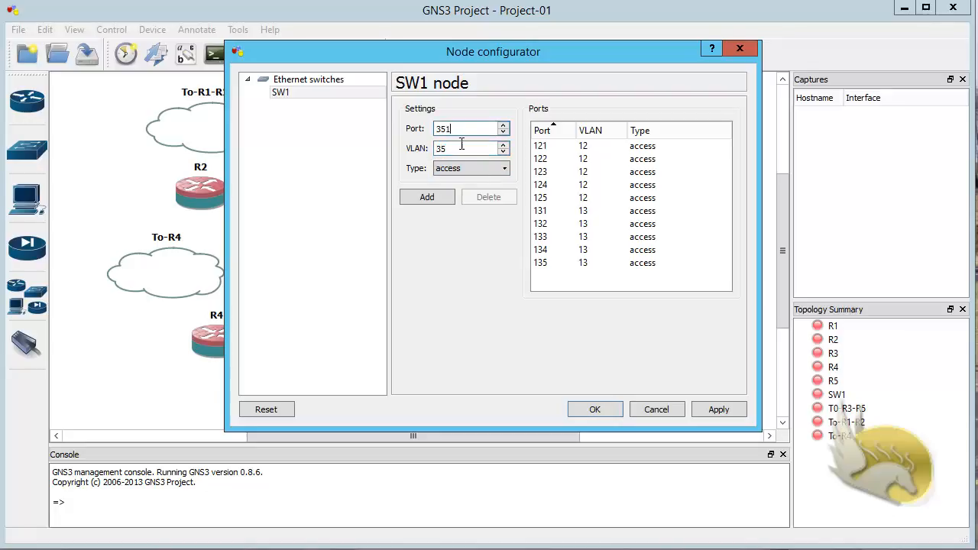
click(437, 196)
click(436, 196)
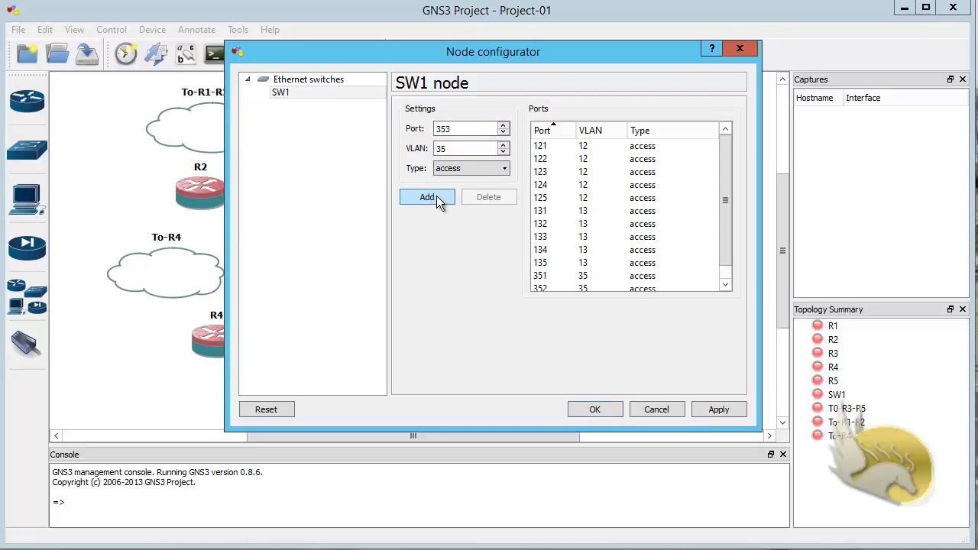
click(436, 195)
click(436, 195)
click(437, 196)
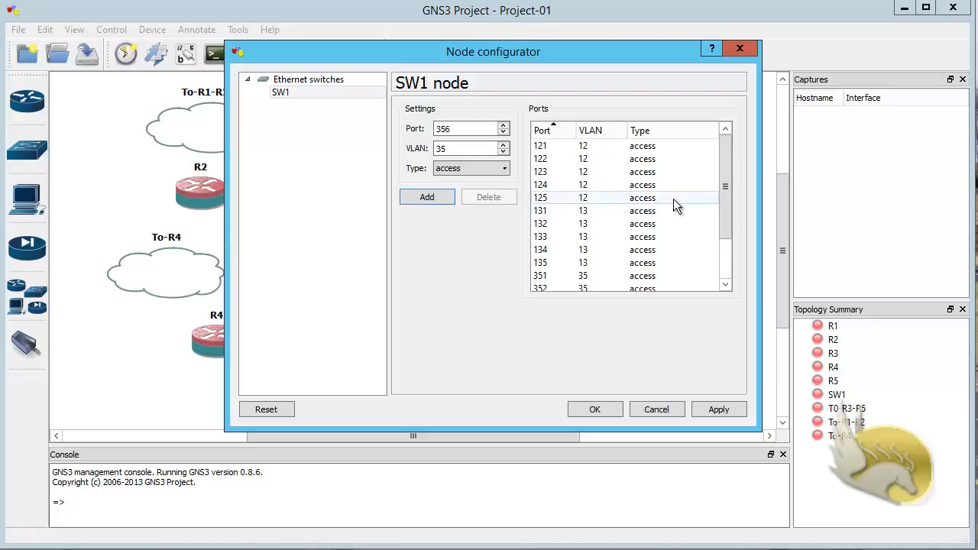
drag(727, 204, 736, 280)
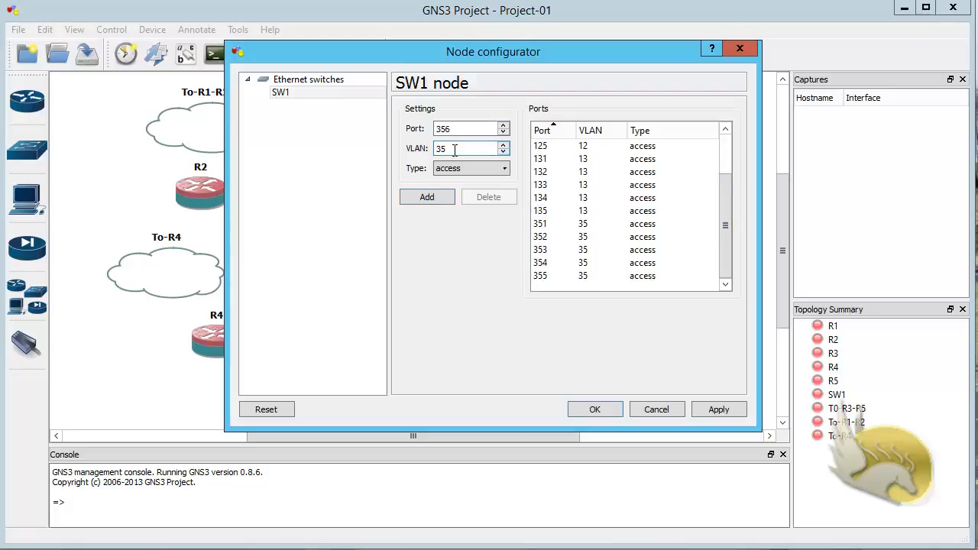
Step: Add access ports 241, 242 and 243 in VLAN 24
drag(455, 149, 400, 159)
text(24)
drag(460, 132, 407, 139)
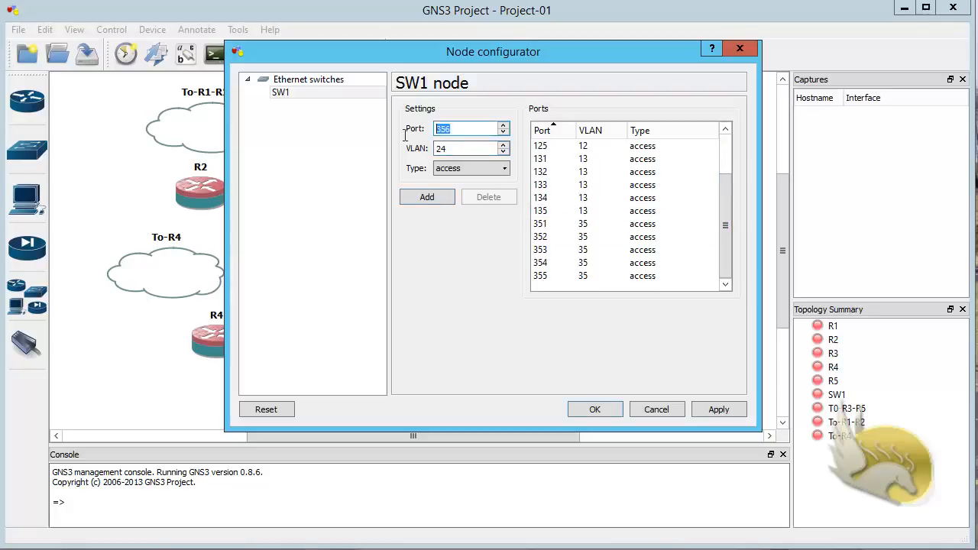
text(241)
click(436, 193)
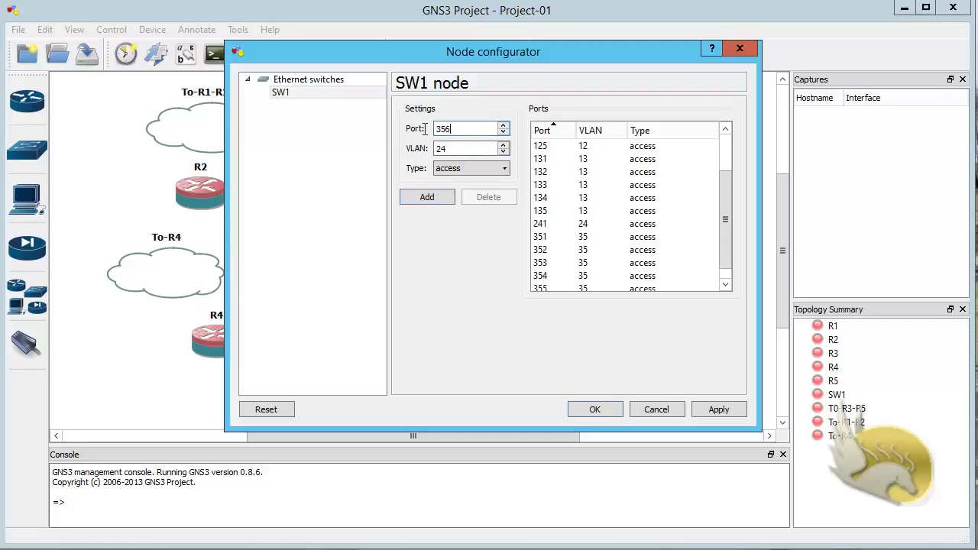
drag(456, 130, 377, 128)
text(242)
click(406, 194)
drag(457, 129, 411, 139)
text(243)
click(416, 196)
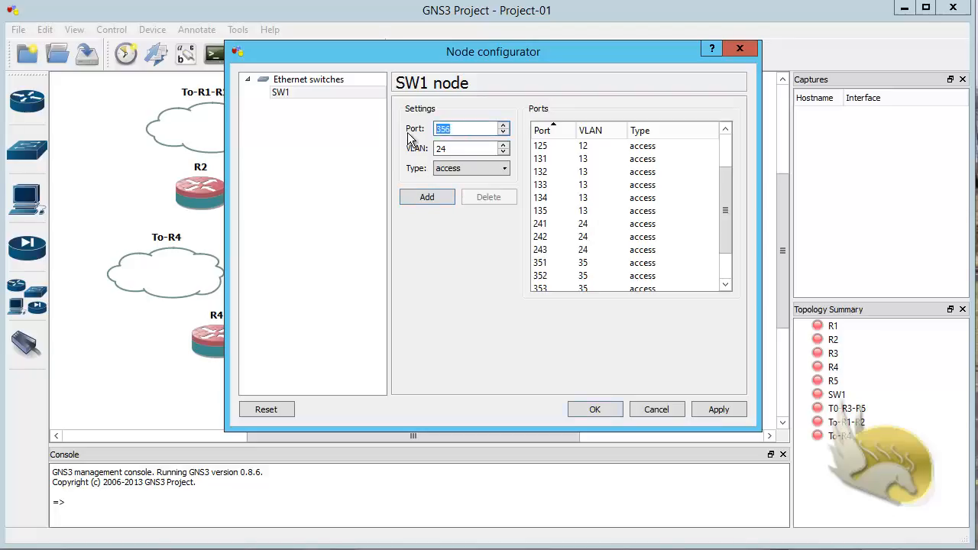
Step: Add ports 244 and 245 in VLAN 24 and close the switch configuration
text(244)
click(444, 196)
key(ctrl+a)
text(245)
click(427, 198)
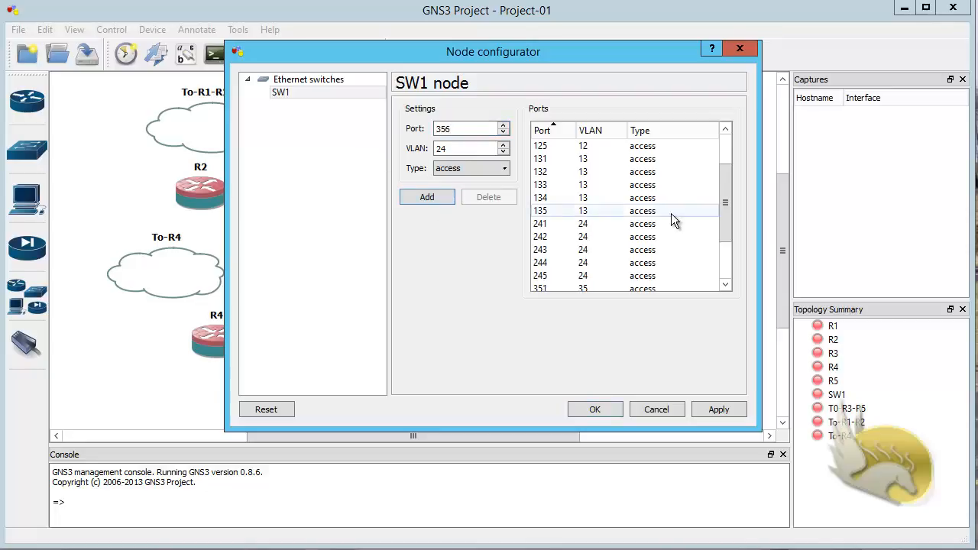
scroll(727, 227, down, 2)
scroll(726, 227, up, 3)
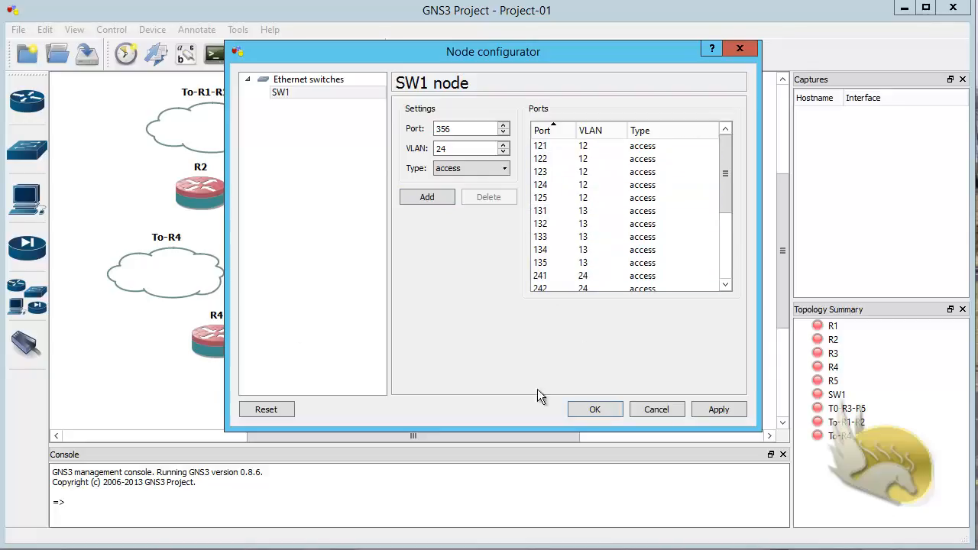
click(592, 410)
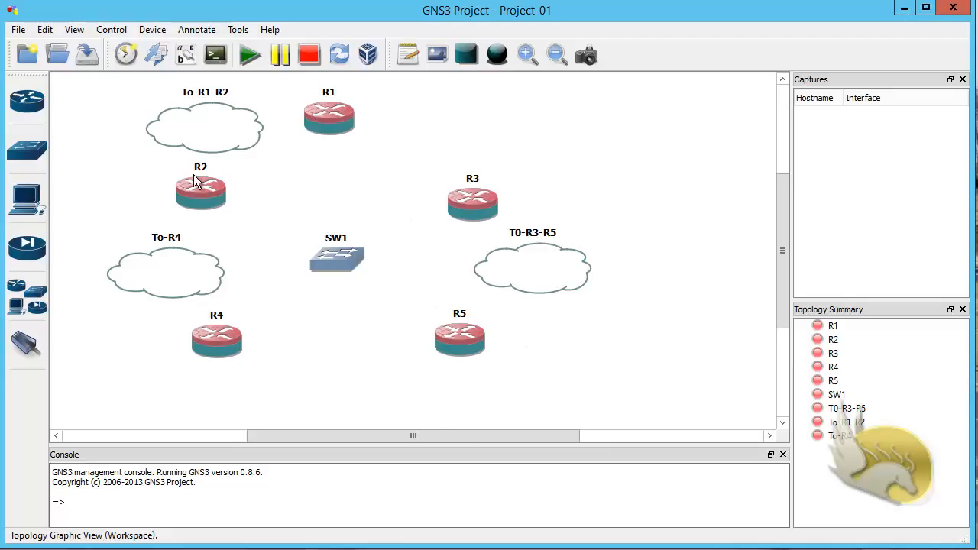
Step: Link R1's e1 interface to SW1 port 121
click(28, 343)
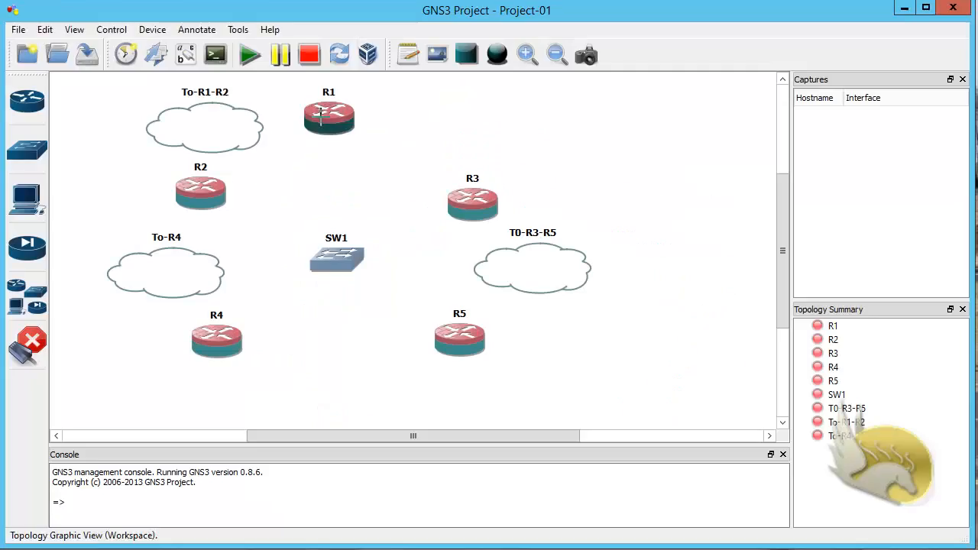
click(321, 112)
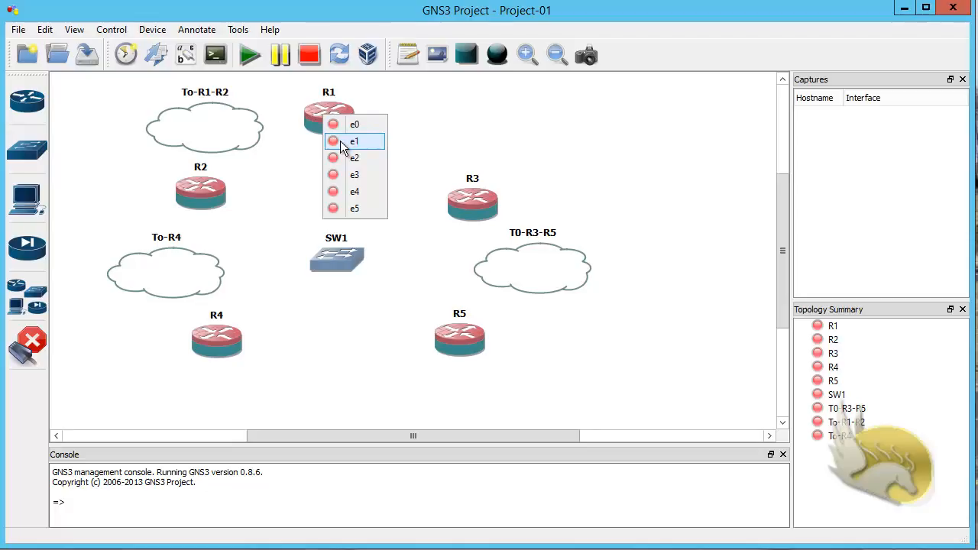
click(353, 141)
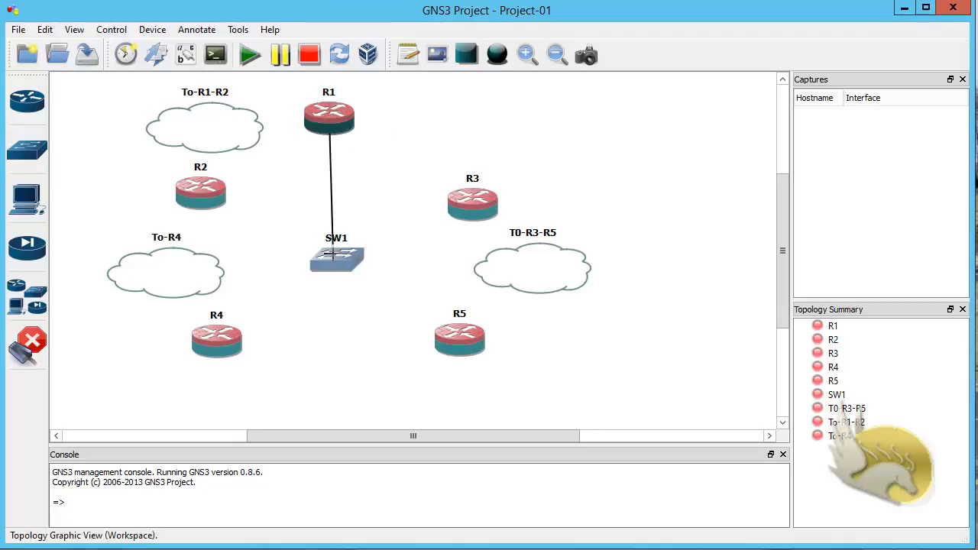
click(333, 254)
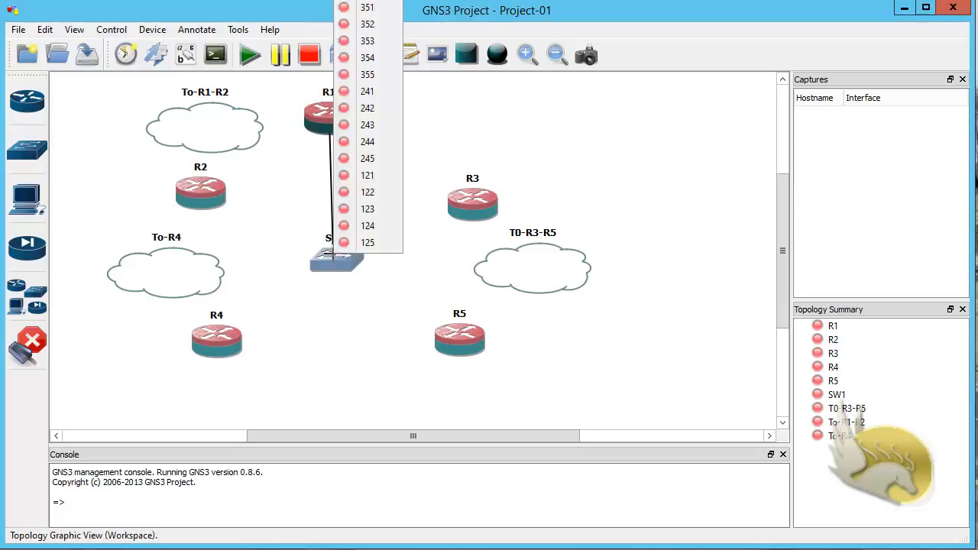
click(347, 181)
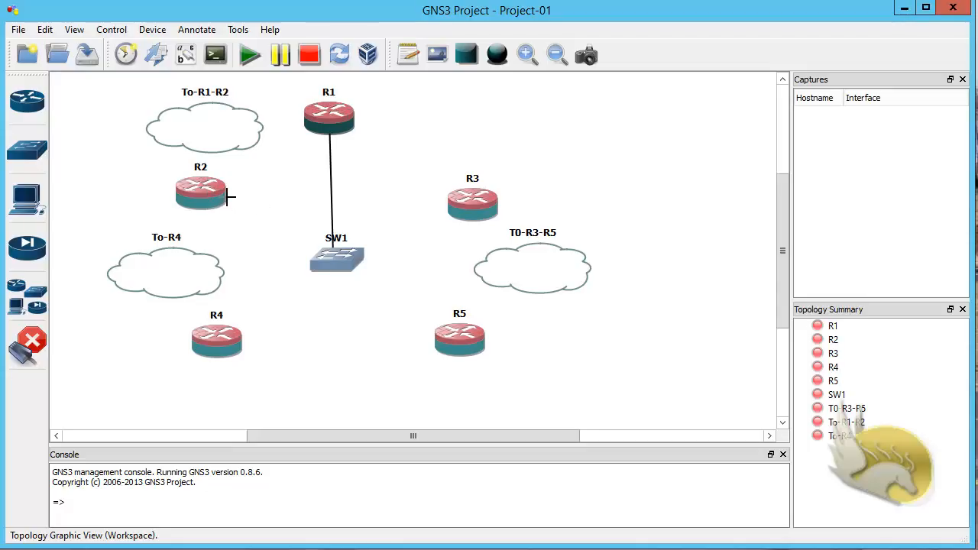
Step: Link R2's e1 interface to SW1 port 122
click(223, 196)
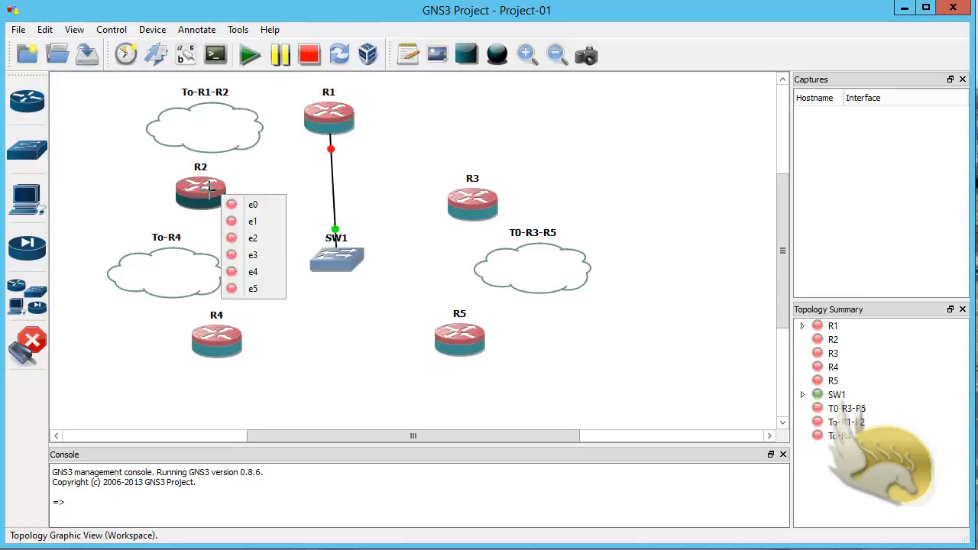
click(253, 223)
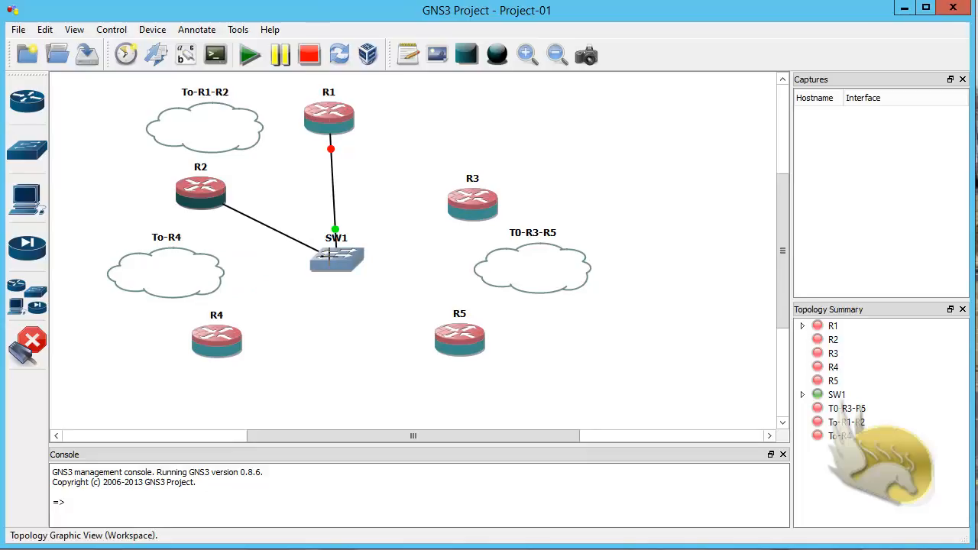
click(340, 254)
click(340, 194)
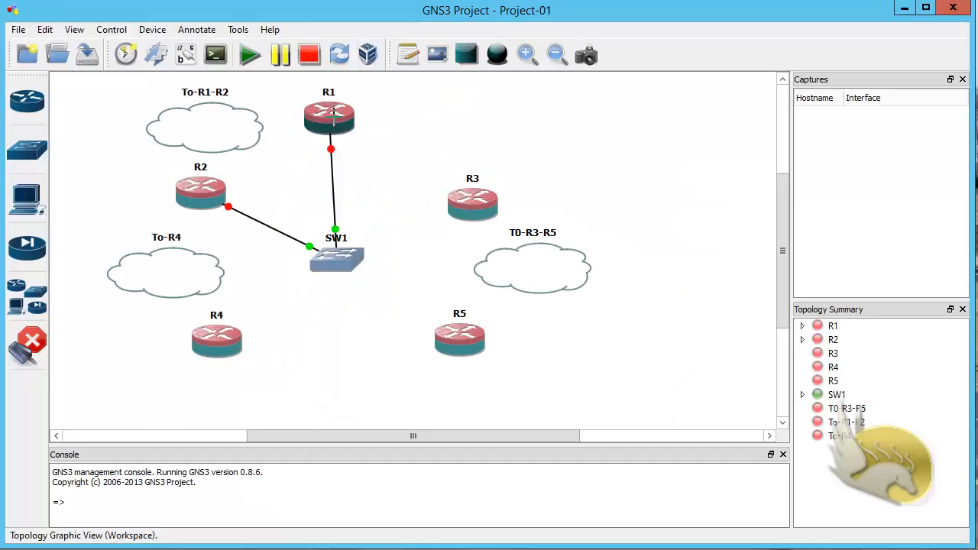
Step: Cable R1's e0 to a second SW1 port and begin a SW1 link toward R3
click(334, 112)
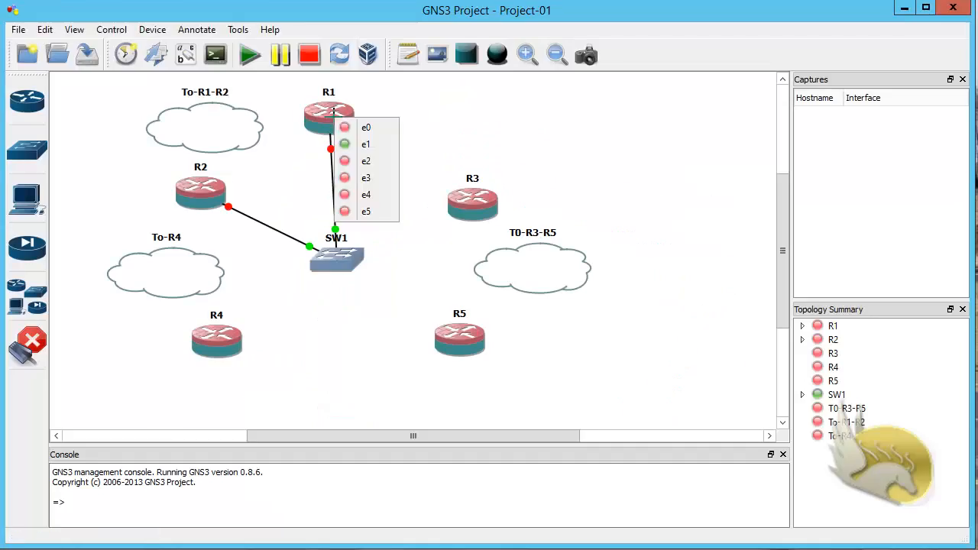
click(358, 128)
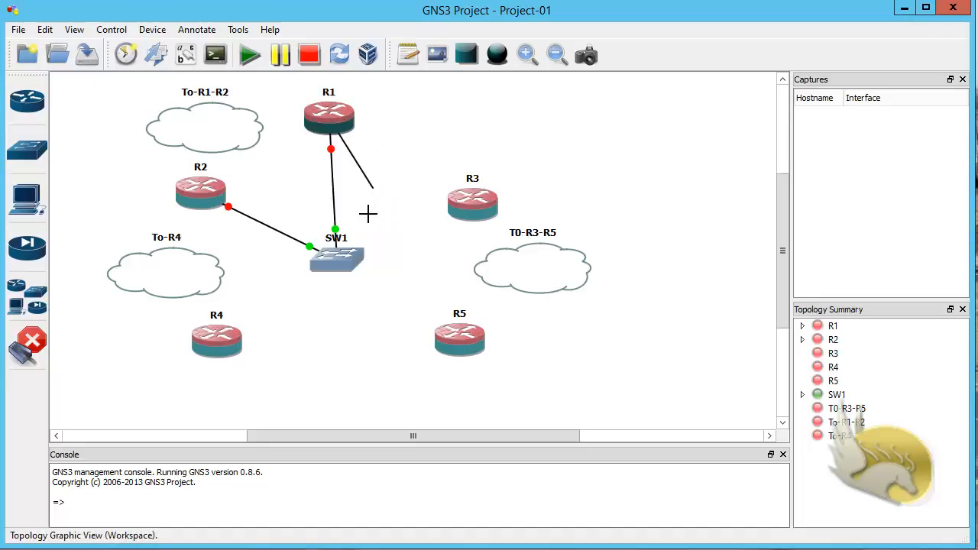
click(349, 248)
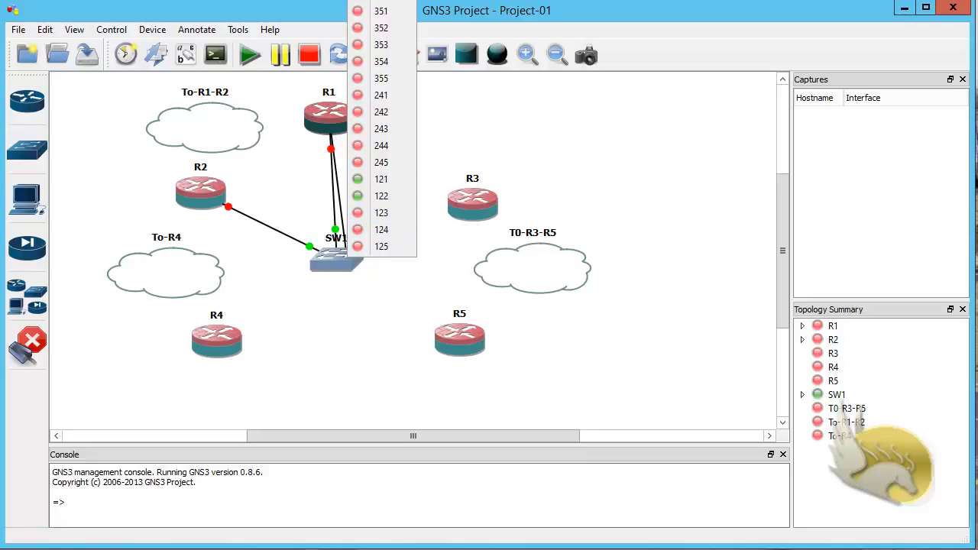
click(616, 48)
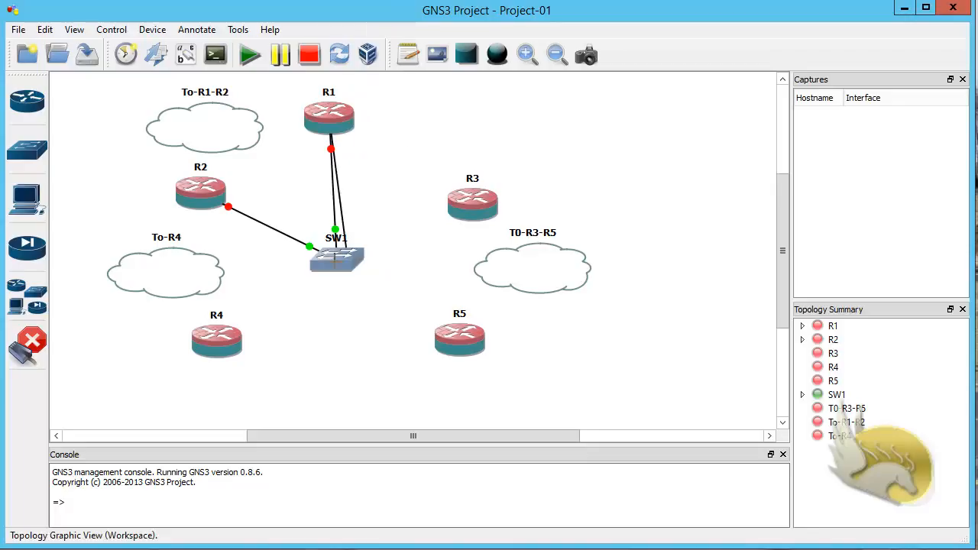
click(336, 258)
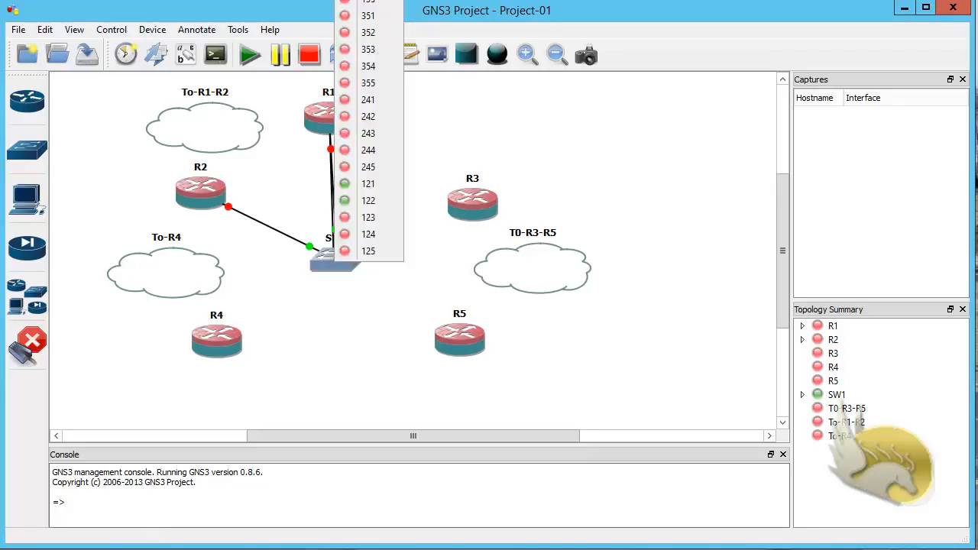
click(368, 2)
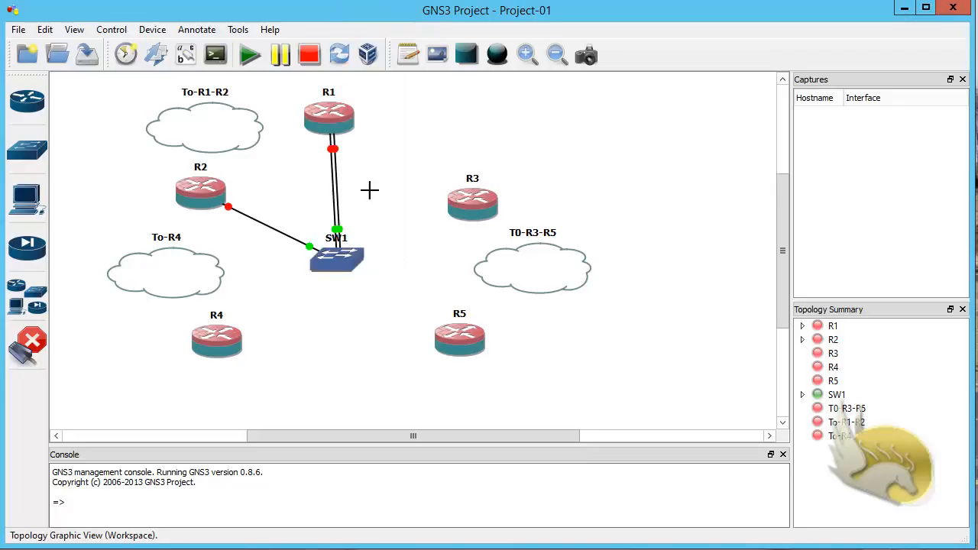
click(325, 264)
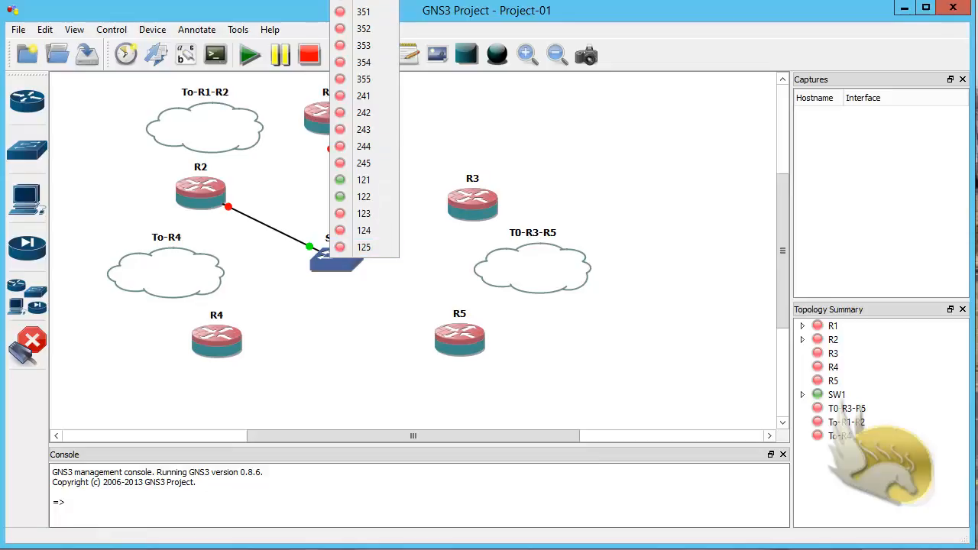
click(375, 4)
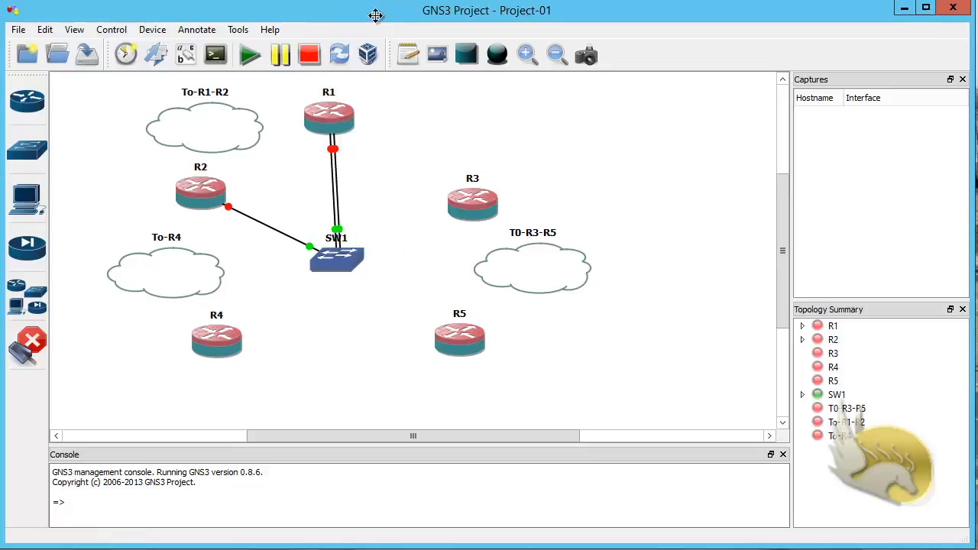
Step: Finish the SW1 link on R3's e0, then link R3's e1 to SW1 port 351
click(464, 198)
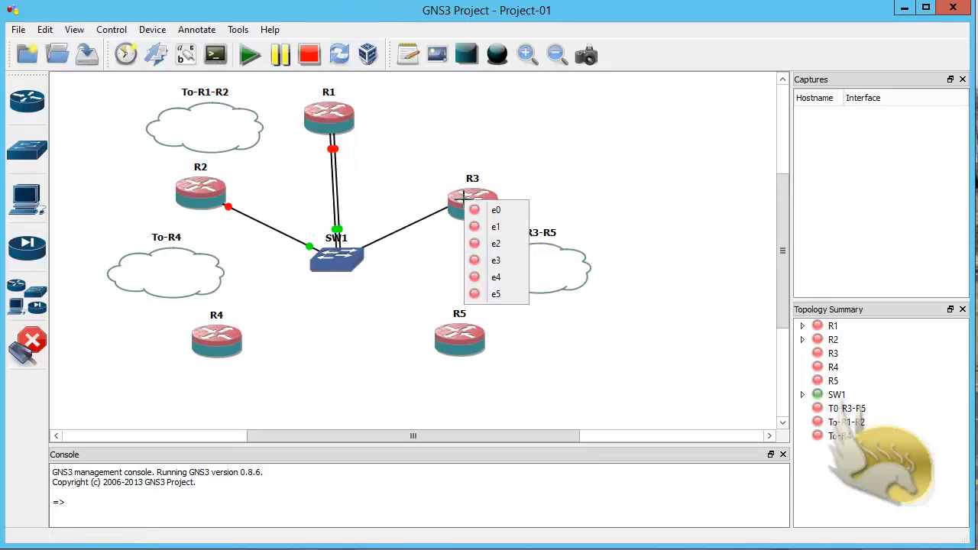
click(489, 210)
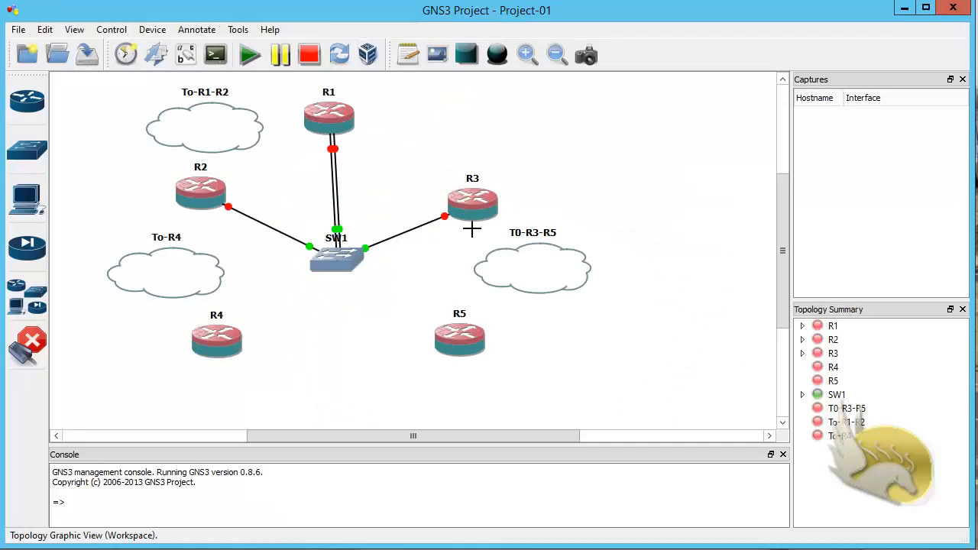
click(474, 217)
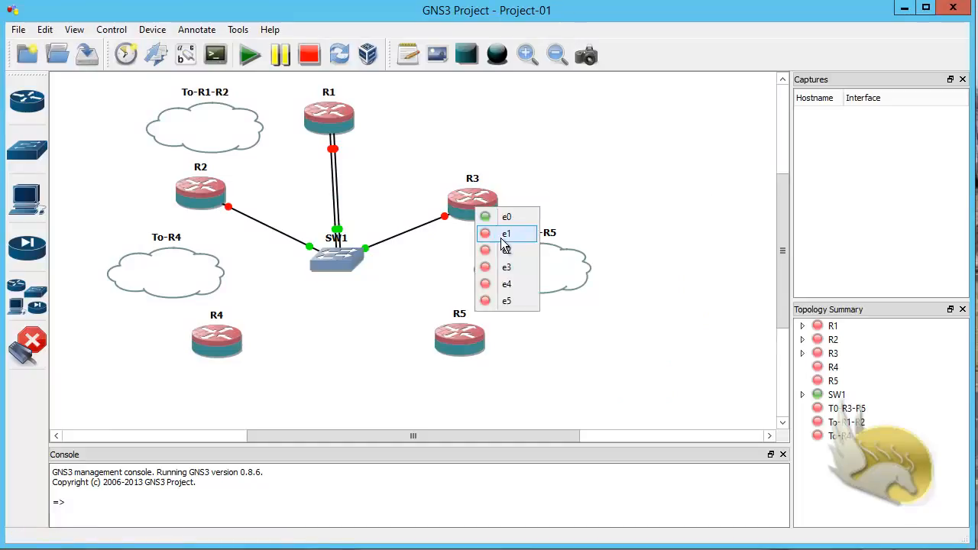
click(504, 235)
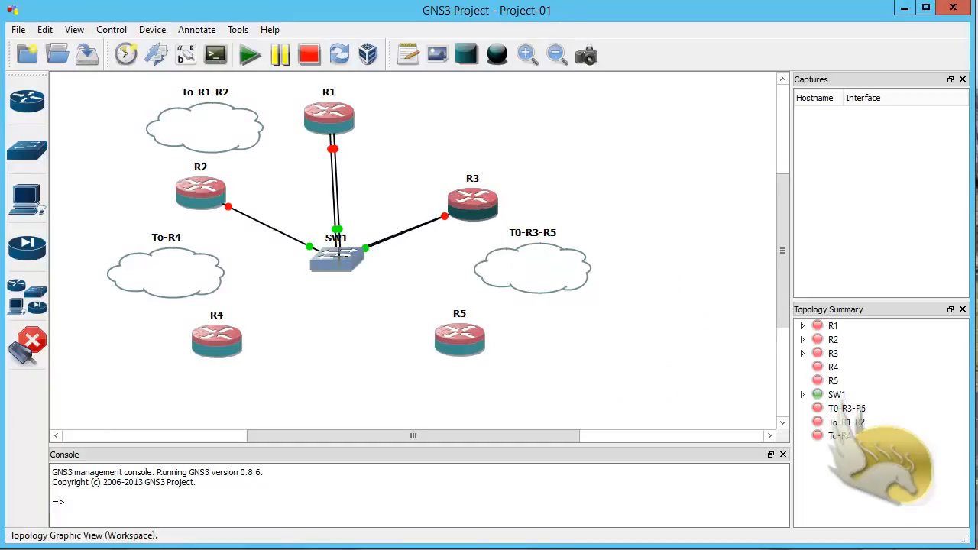
click(336, 255)
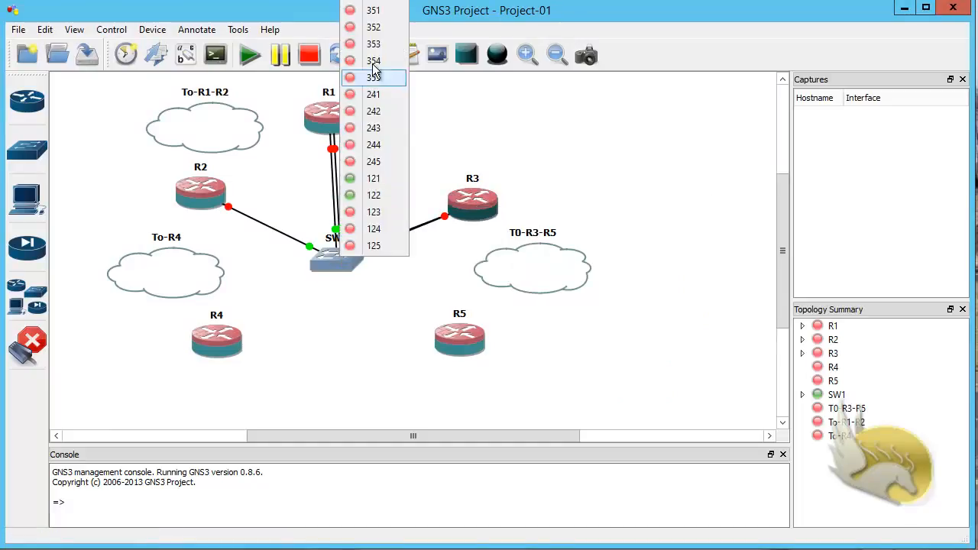
click(372, 13)
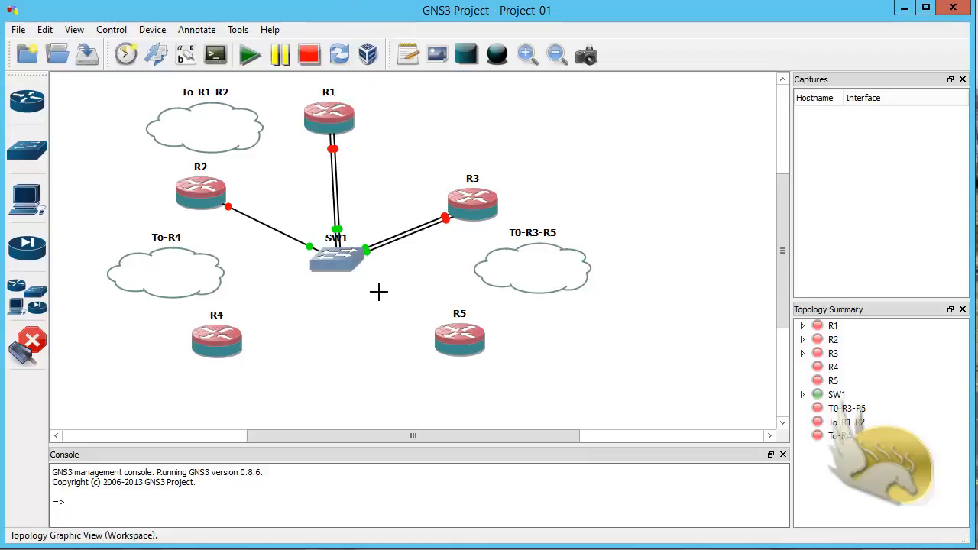
Step: Link R5's e1 interface to SW1 port 352
click(462, 339)
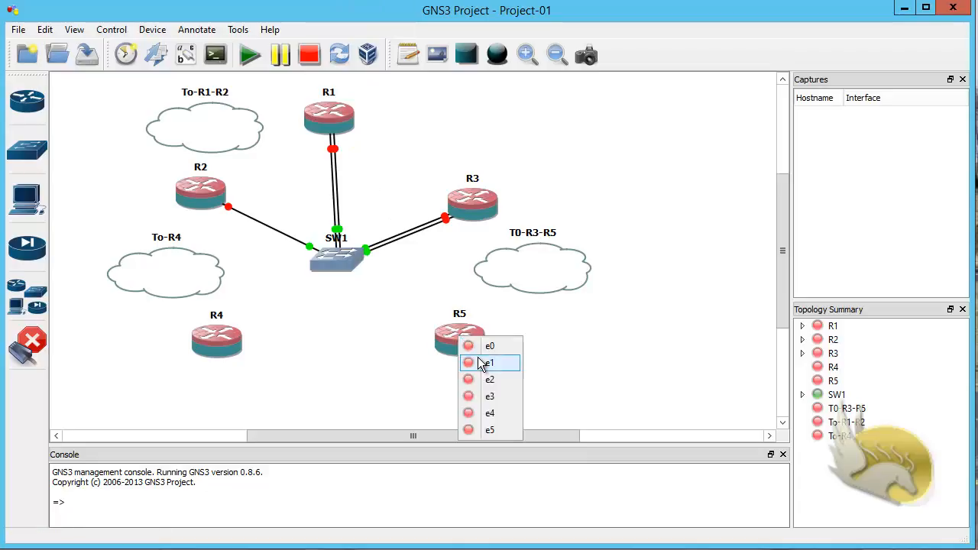
click(481, 363)
click(337, 255)
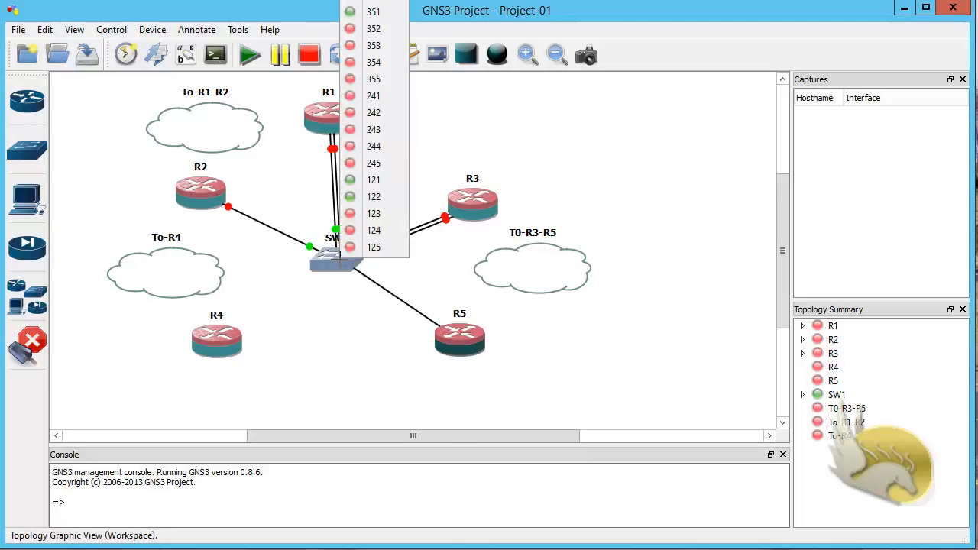
click(353, 31)
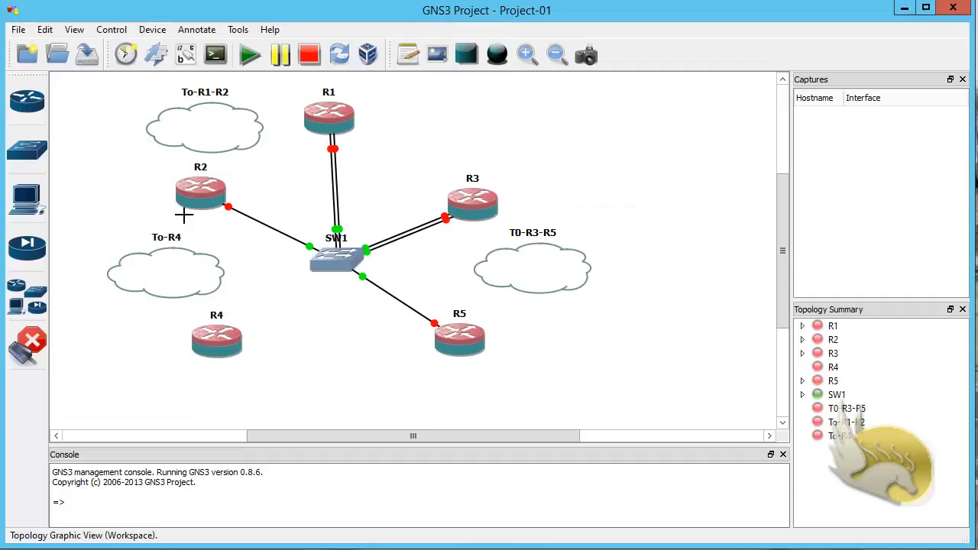
Step: Add another link from R2 to SW1 port 241
click(190, 200)
click(205, 224)
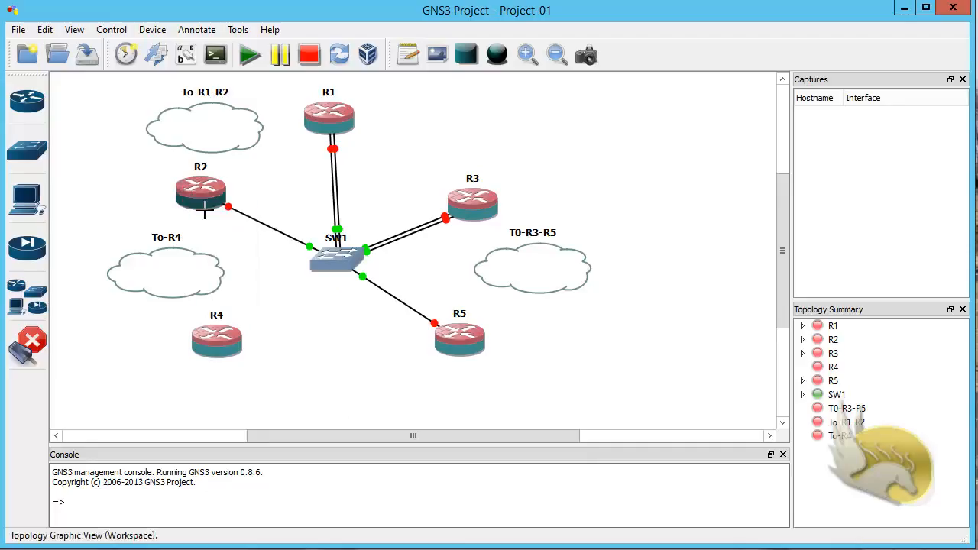
click(327, 257)
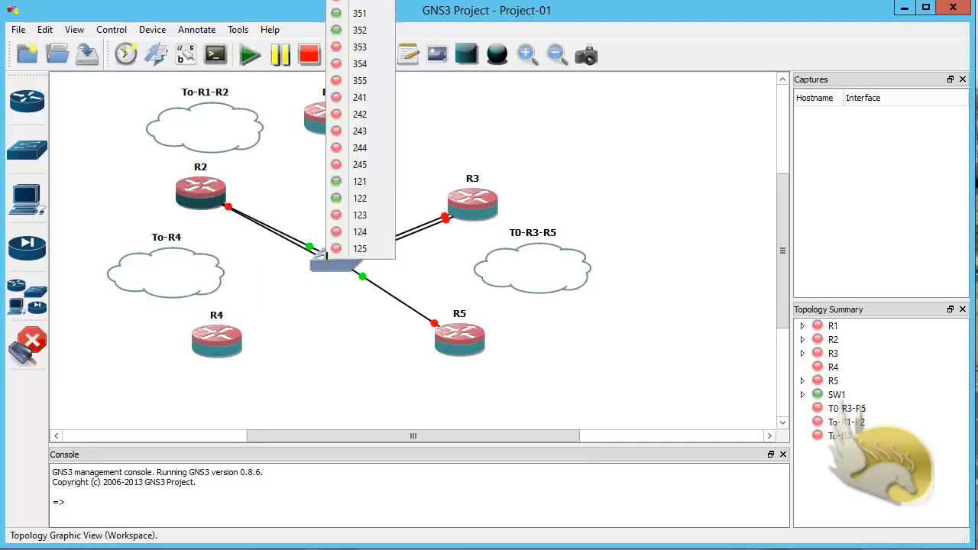
click(358, 100)
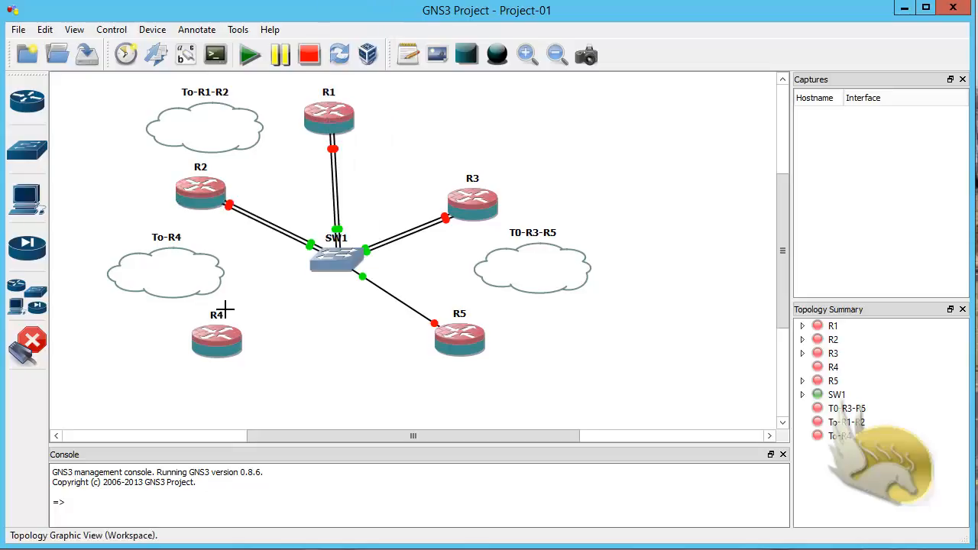
Step: Link R4's e0 interface to a SW1 port and leave link mode
click(211, 336)
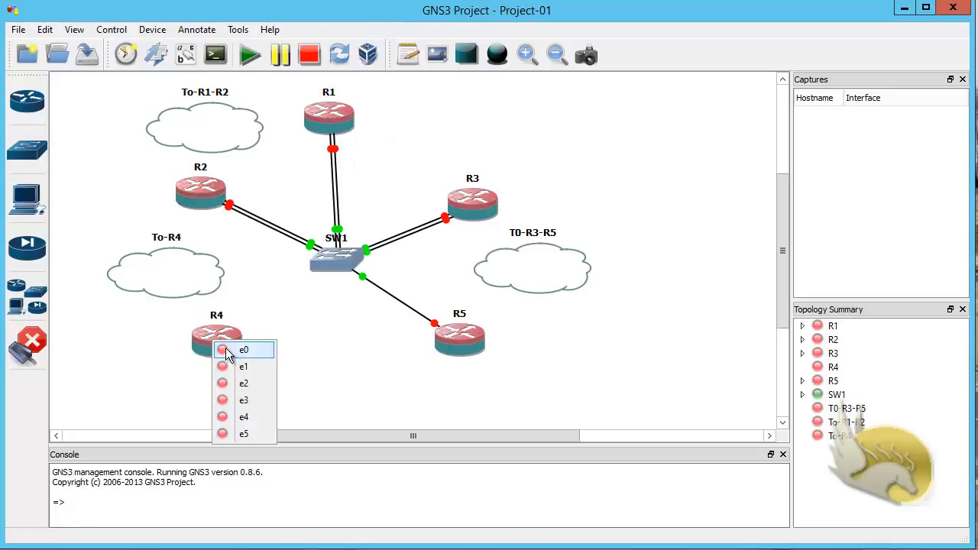
click(222, 348)
click(334, 260)
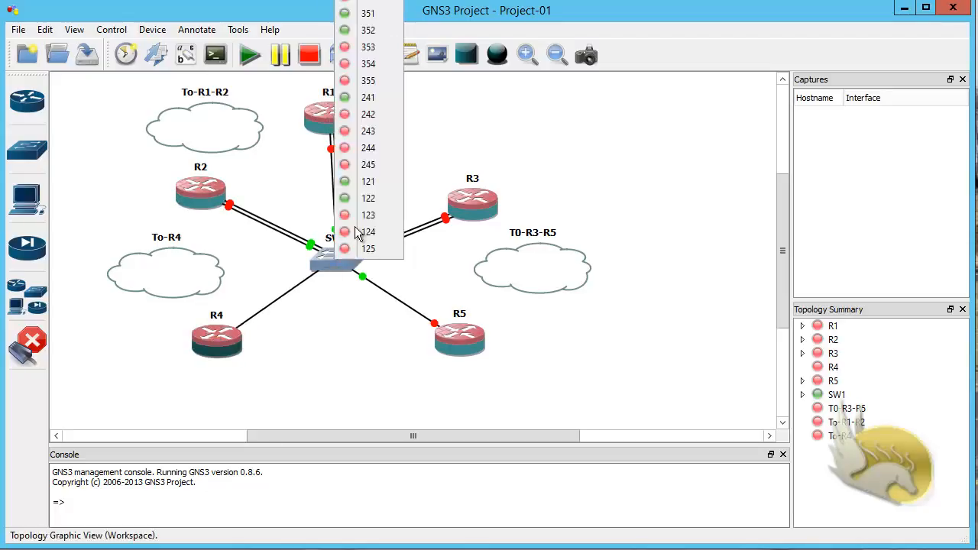
click(360, 120)
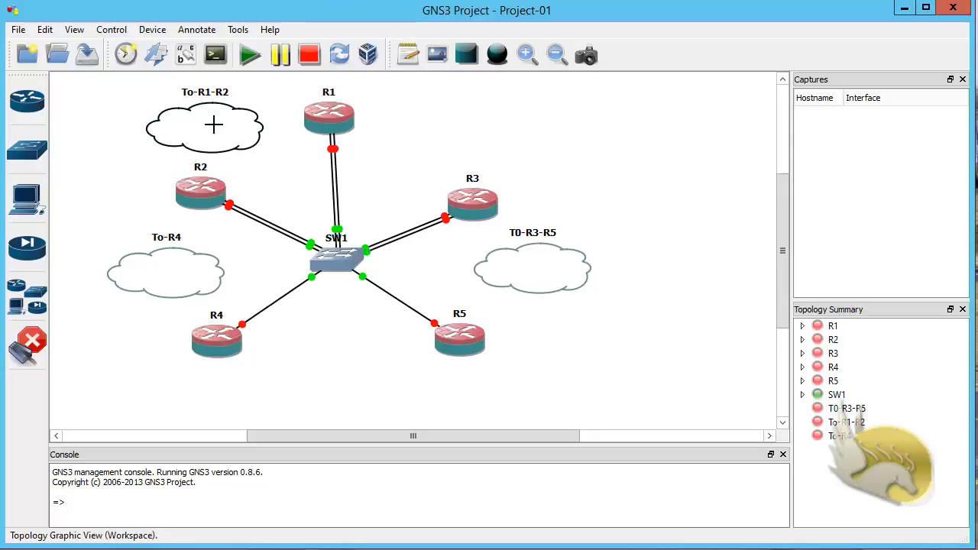
click(37, 357)
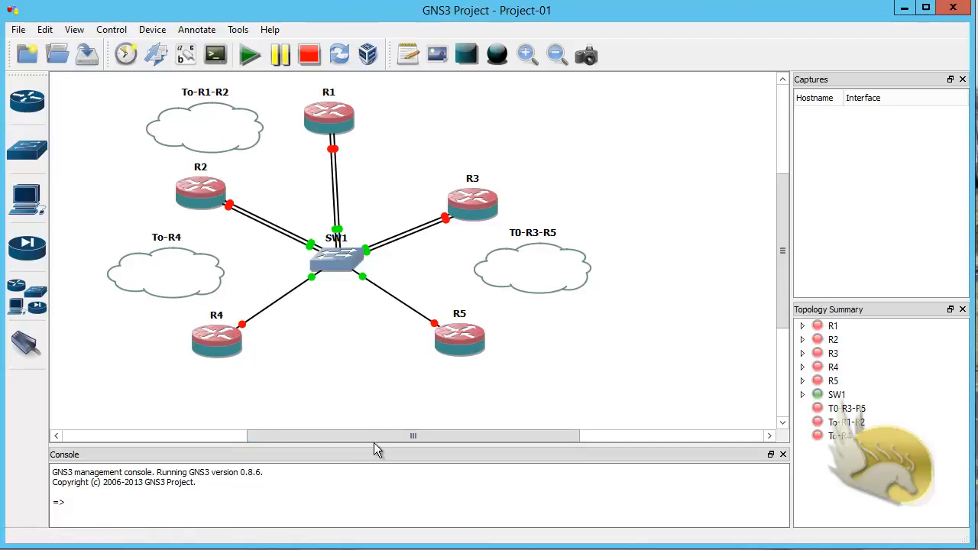
Step: Add LOOPBACK1 as a Generic Ethernet NIO on the To-R1-R2 cloud and confirm
right_click(230, 124)
click(276, 132)
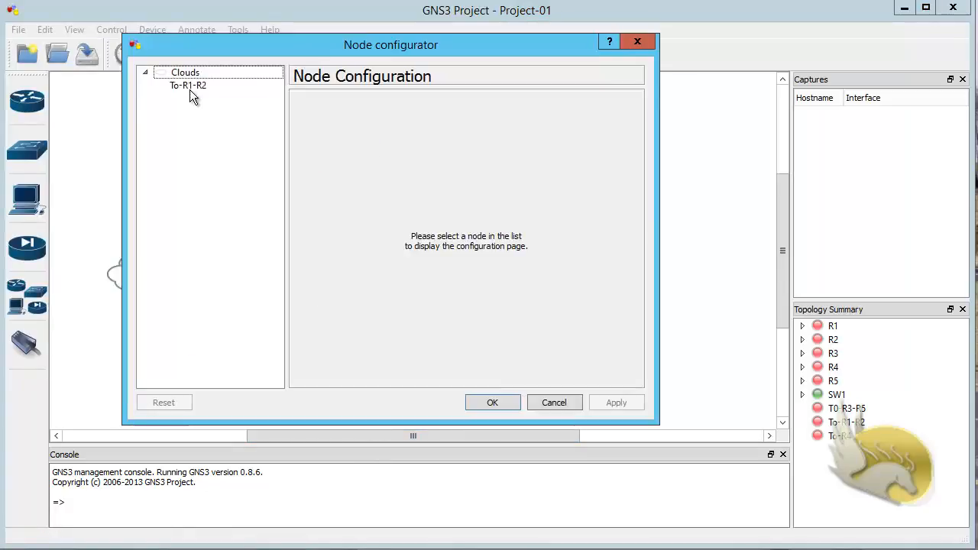
click(190, 88)
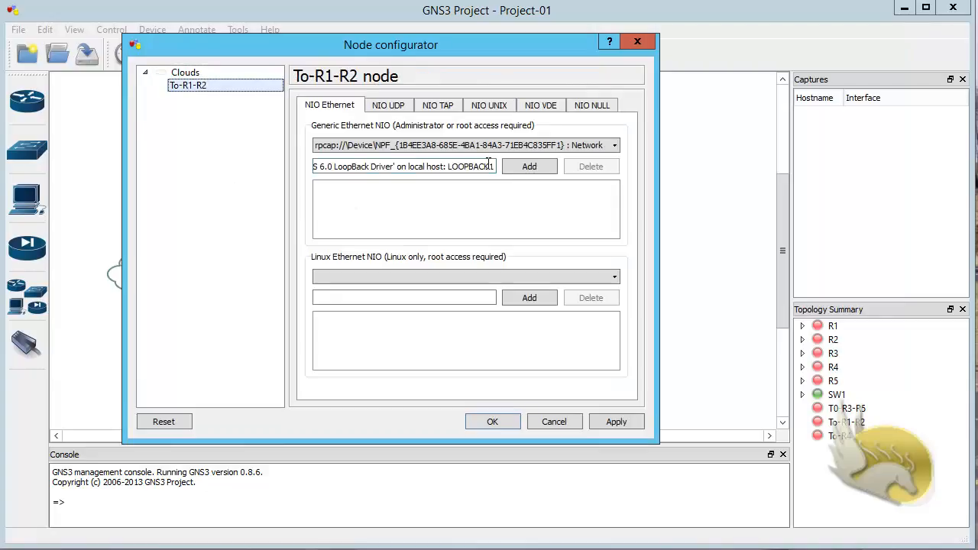
click(614, 147)
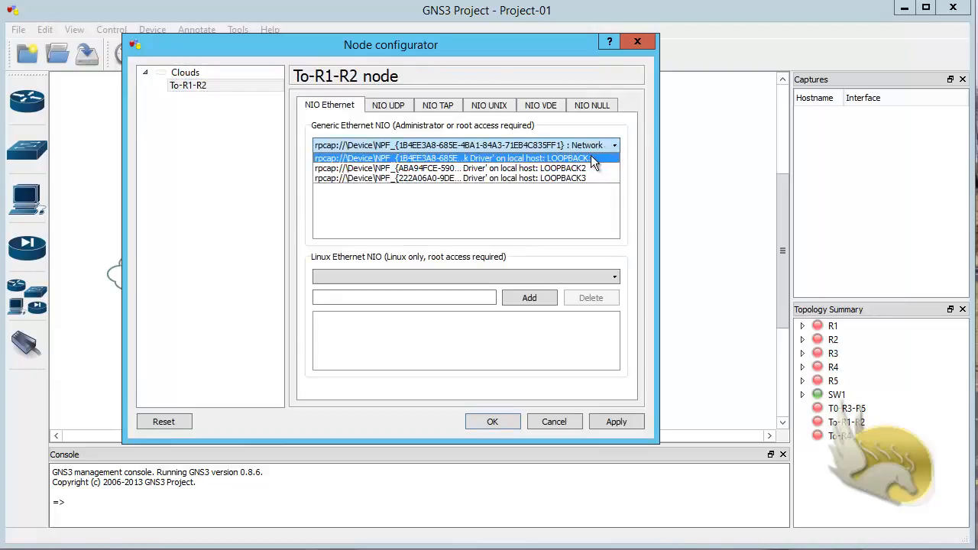
click(593, 158)
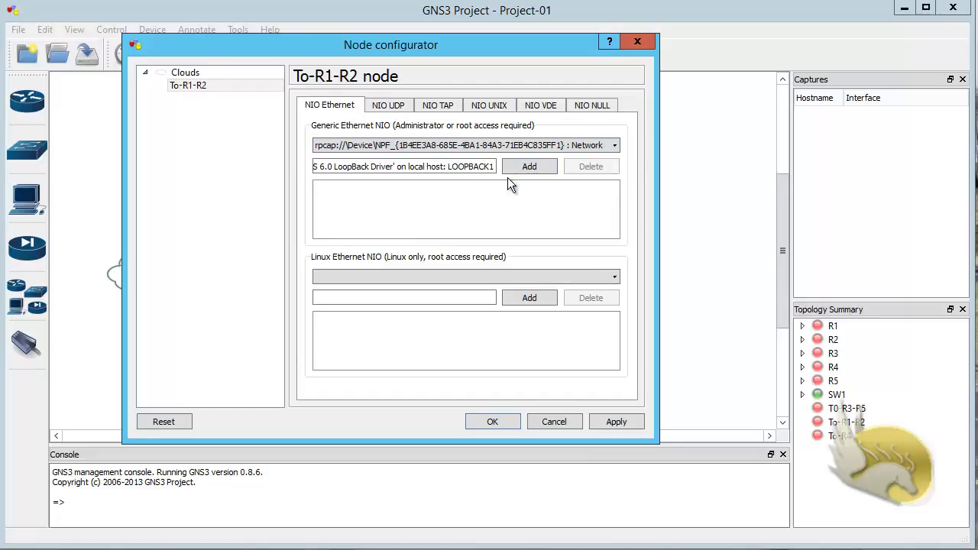
click(524, 166)
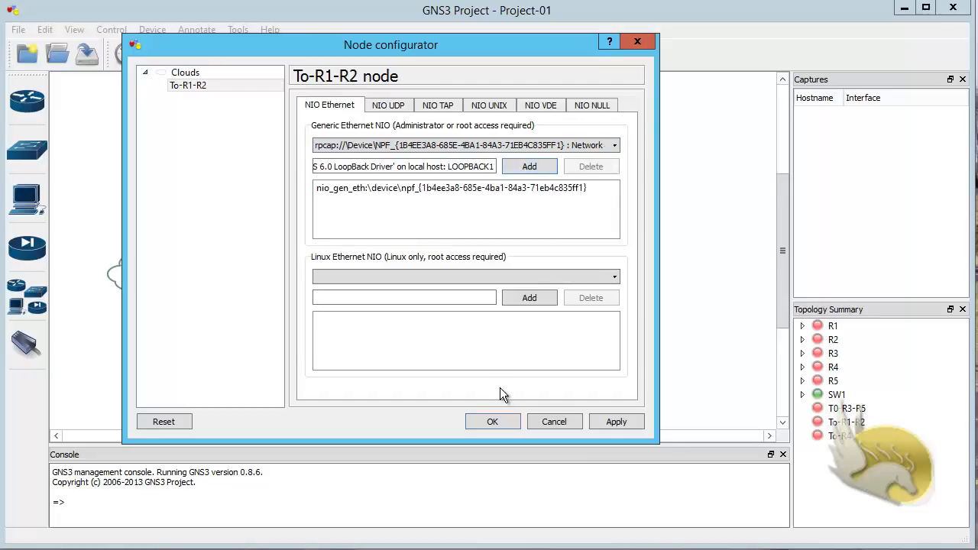
click(503, 419)
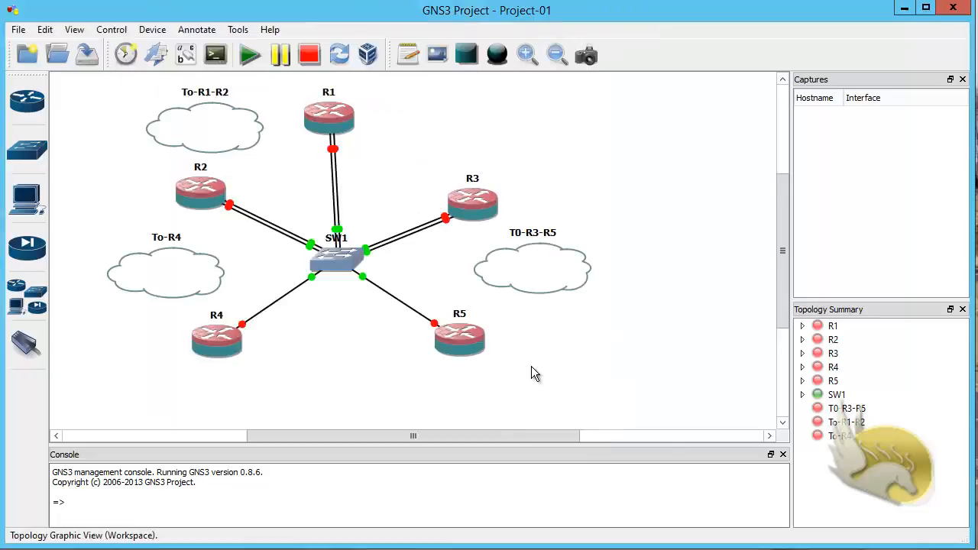
Step: Connect To-R1-R2's loopback NIO to a free SW1 port, then exit link mode
click(27, 344)
click(187, 142)
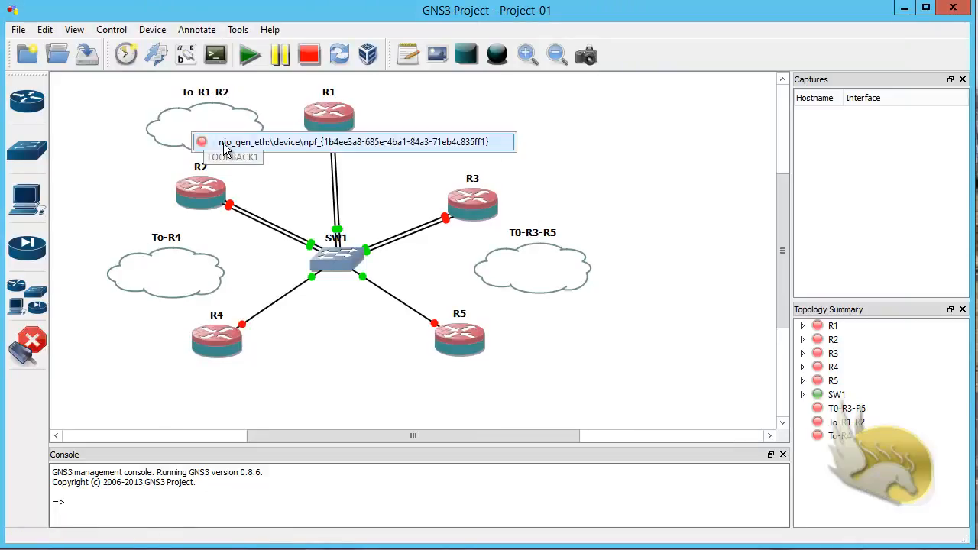
click(217, 143)
click(328, 259)
click(328, 258)
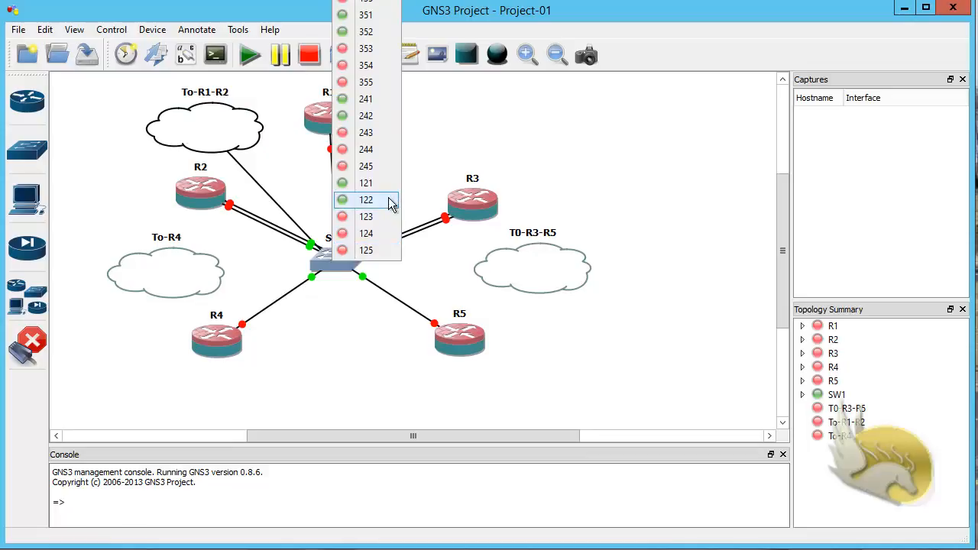
click(359, 217)
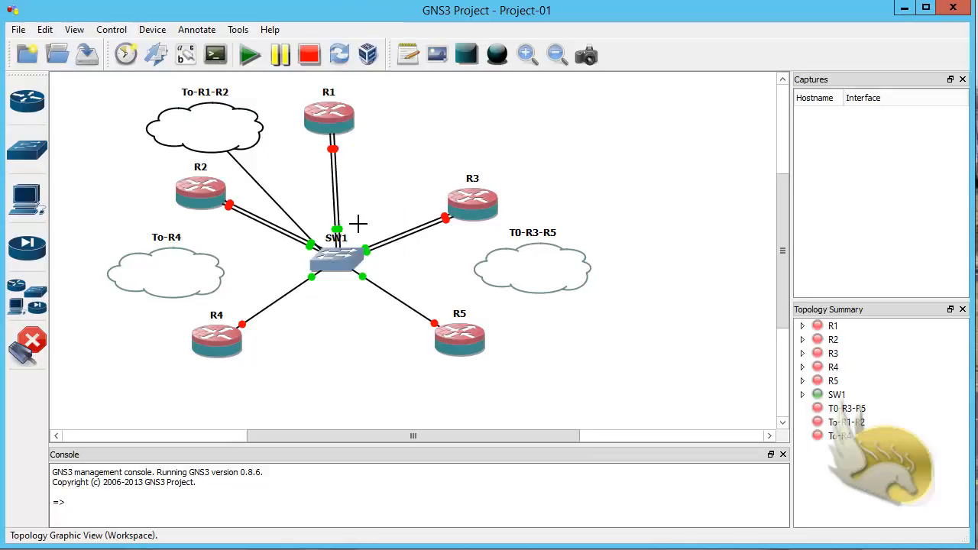
click(29, 347)
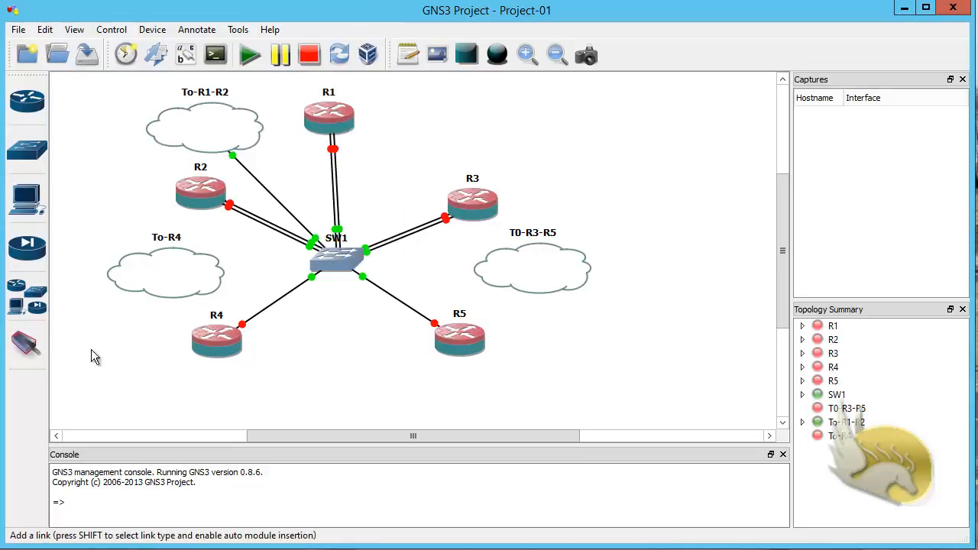
Step: Add LOOPBACK2 as a Generic Ethernet NIO on the T0-R3-R5 cloud
right_click(524, 259)
click(535, 269)
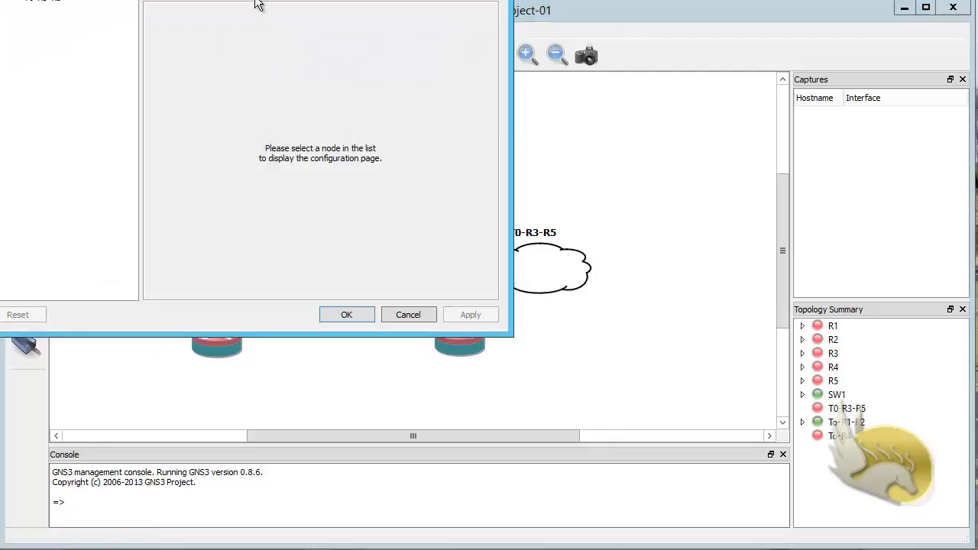
click(98, 71)
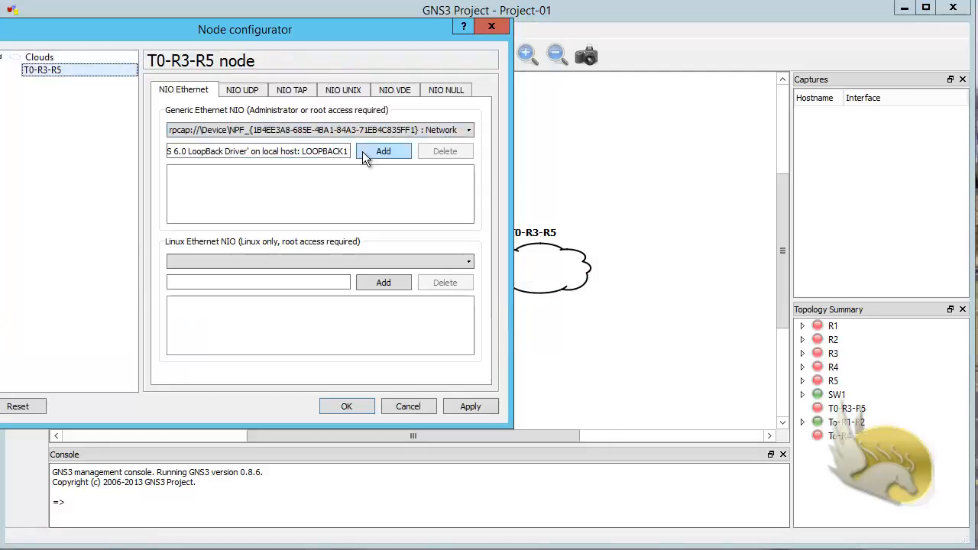
click(462, 130)
click(451, 156)
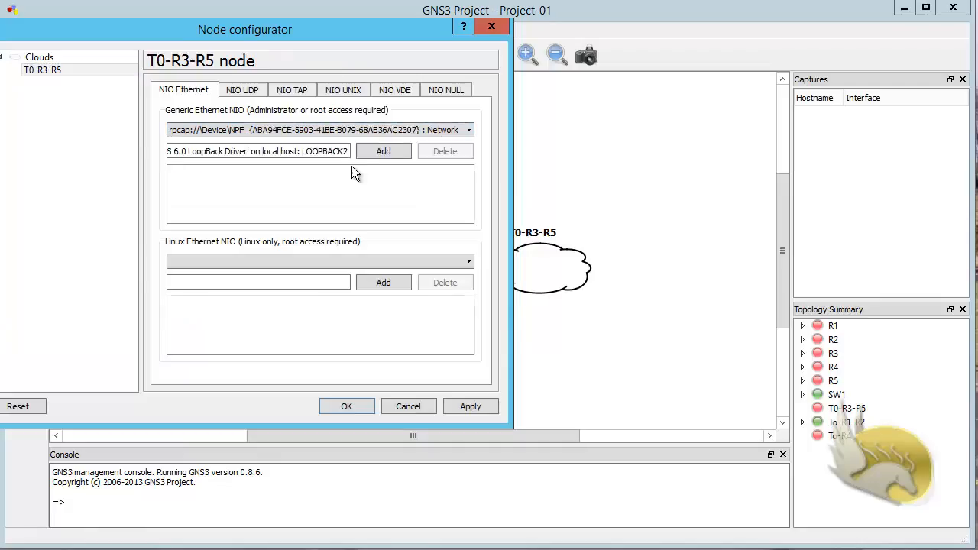
click(377, 154)
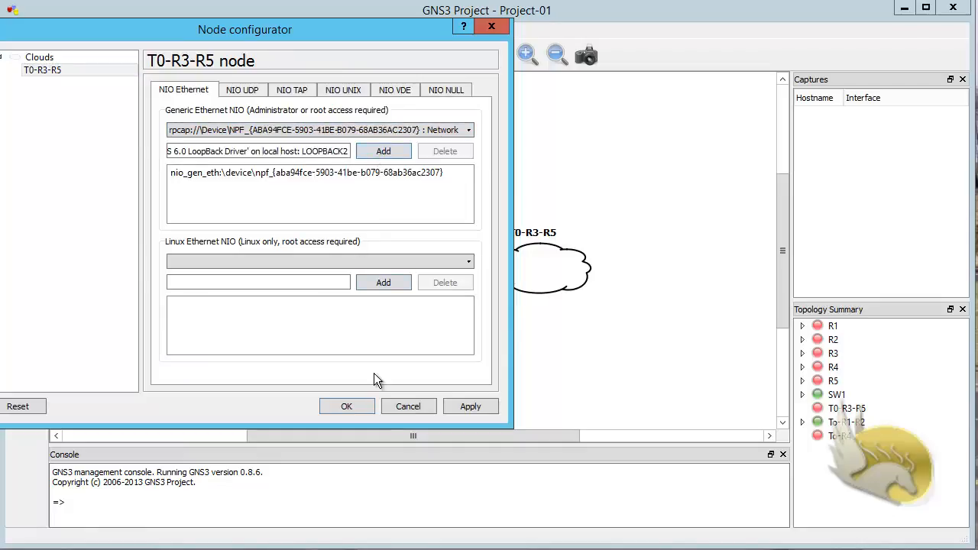
click(346, 407)
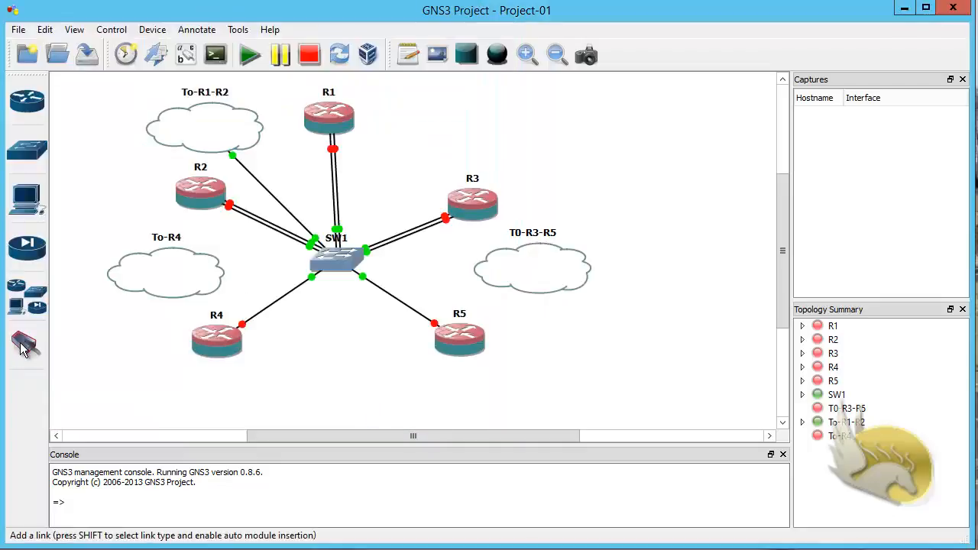
Step: Link the T0-R3-R5 cloud's loopback NIO to SW1 port 353
click(472, 269)
click(531, 280)
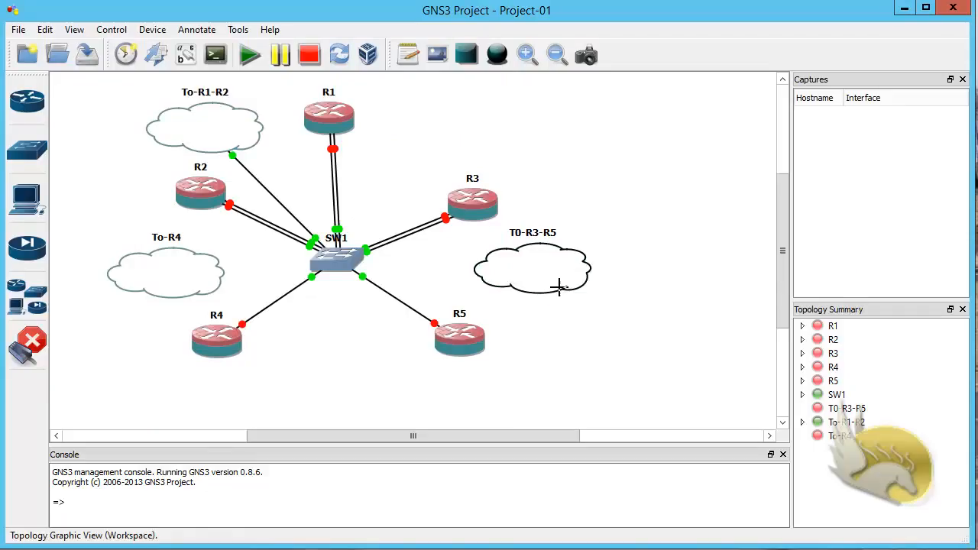
click(342, 257)
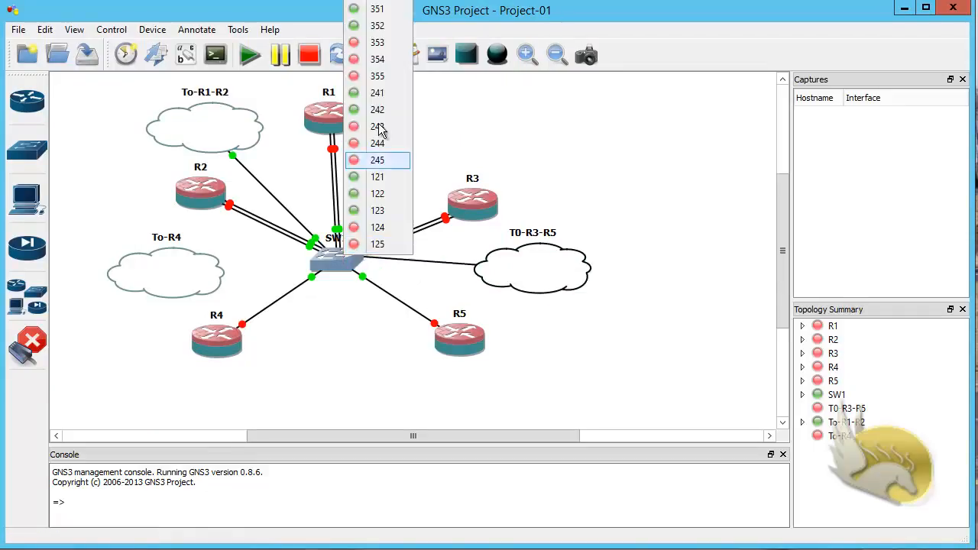
click(370, 45)
click(28, 345)
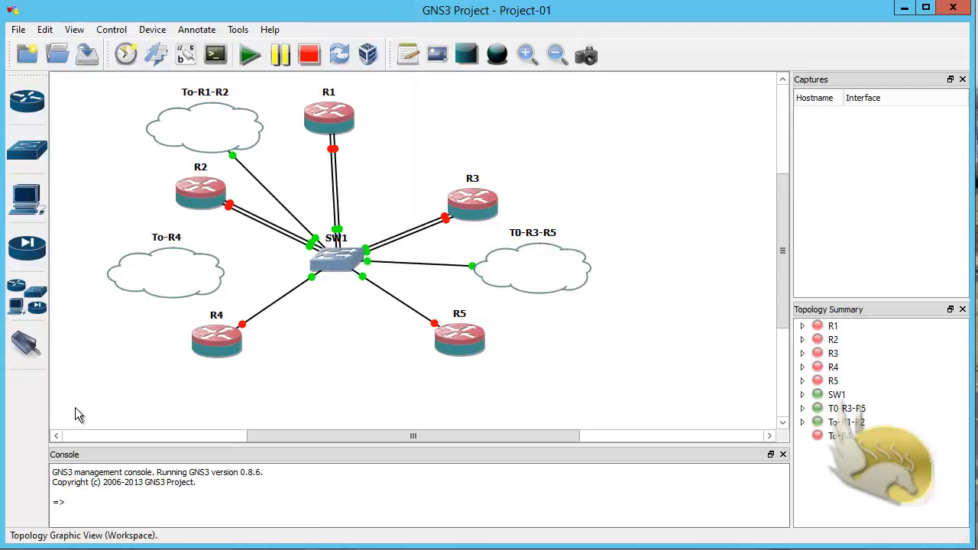
Step: Add the LOOPBACK3 adapter to the To-R4 cloud as a Generic Ethernet NIO
right_click(158, 281)
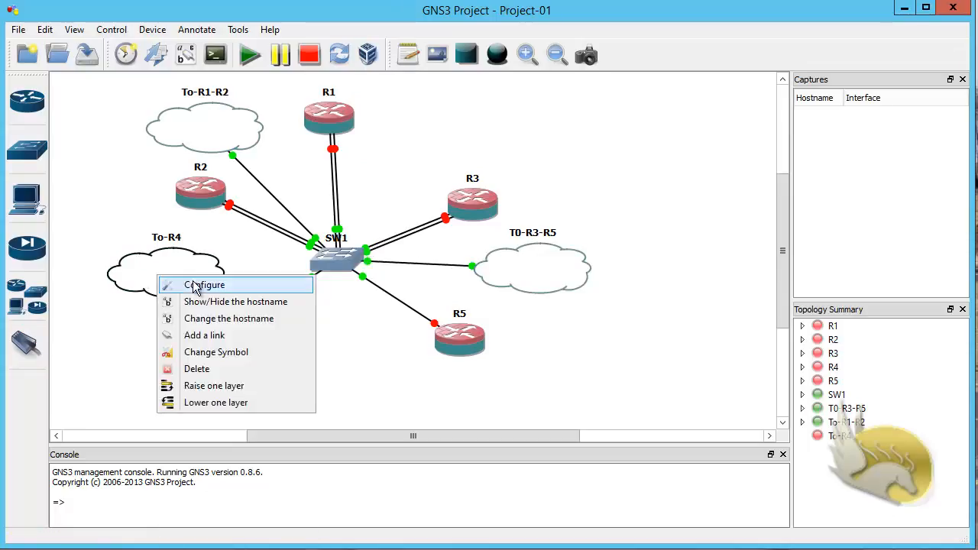
click(196, 285)
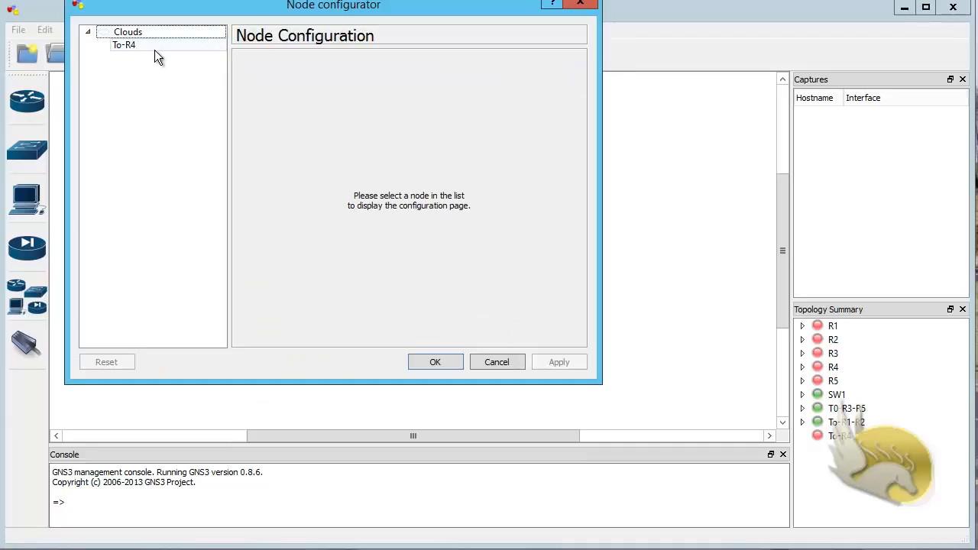
click(157, 46)
click(420, 111)
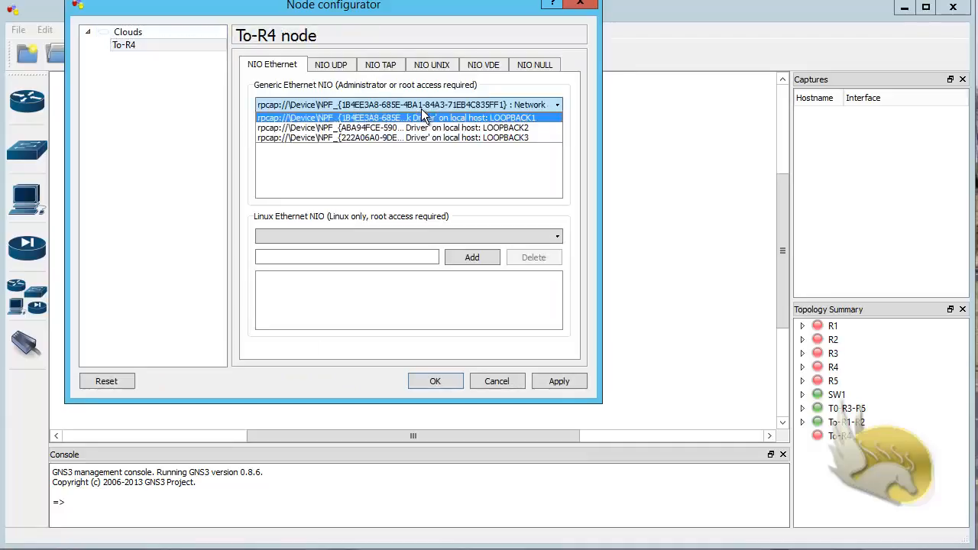
click(446, 135)
click(467, 127)
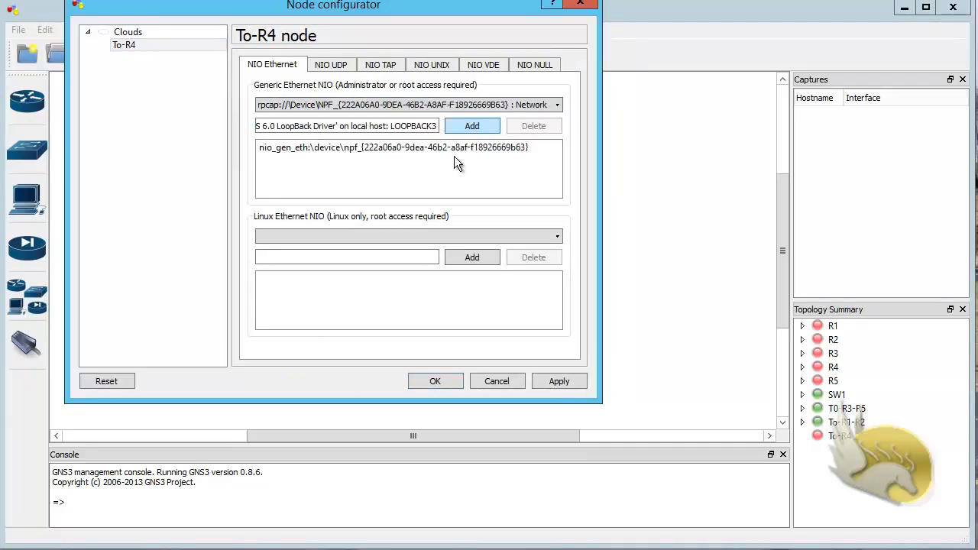
click(433, 381)
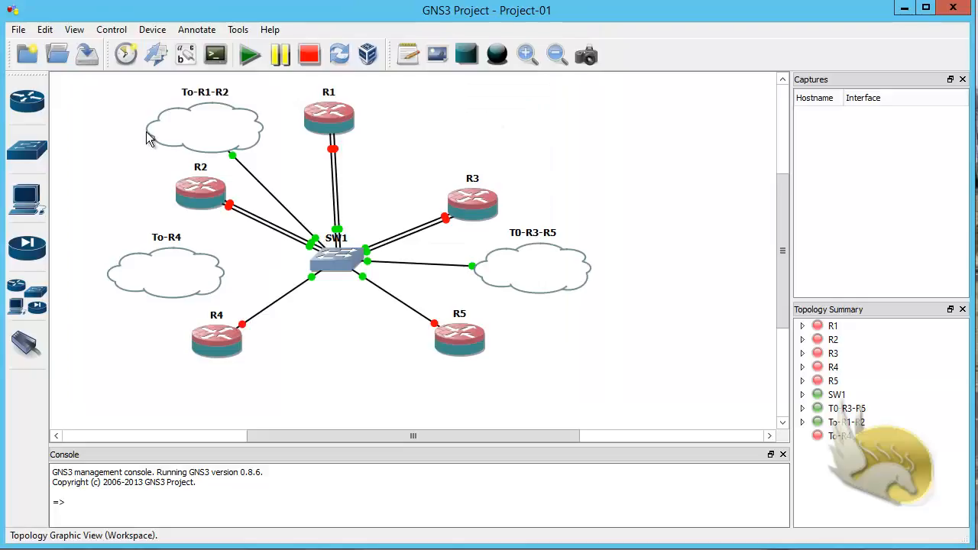
Step: Link the To-R4 cloud's loopback interface to a free SW1 port (244)
click(25, 344)
click(147, 277)
click(176, 283)
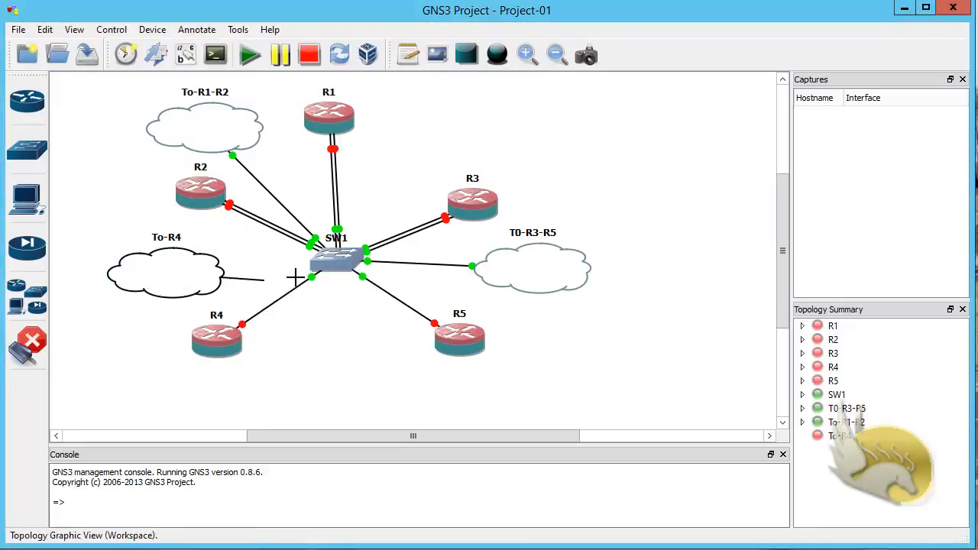
click(329, 259)
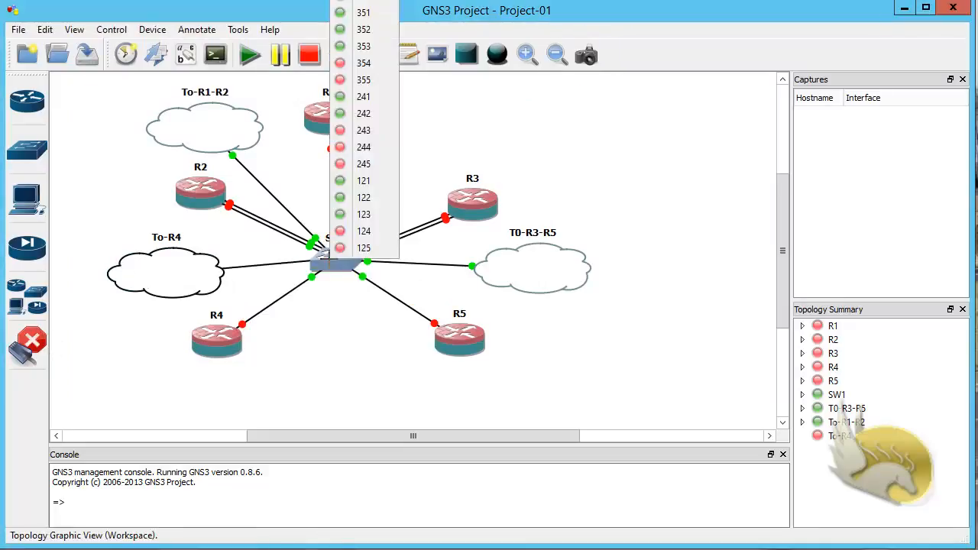
click(363, 131)
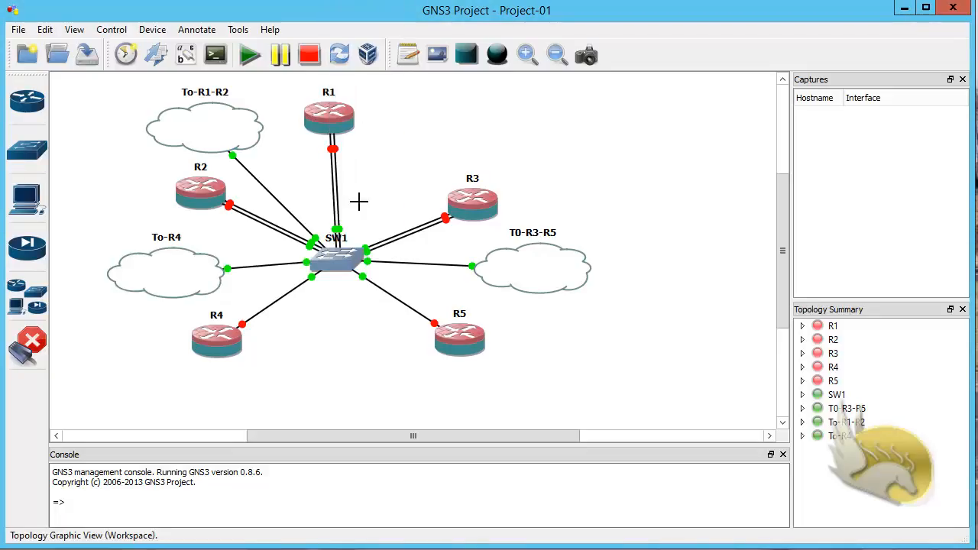
click(31, 344)
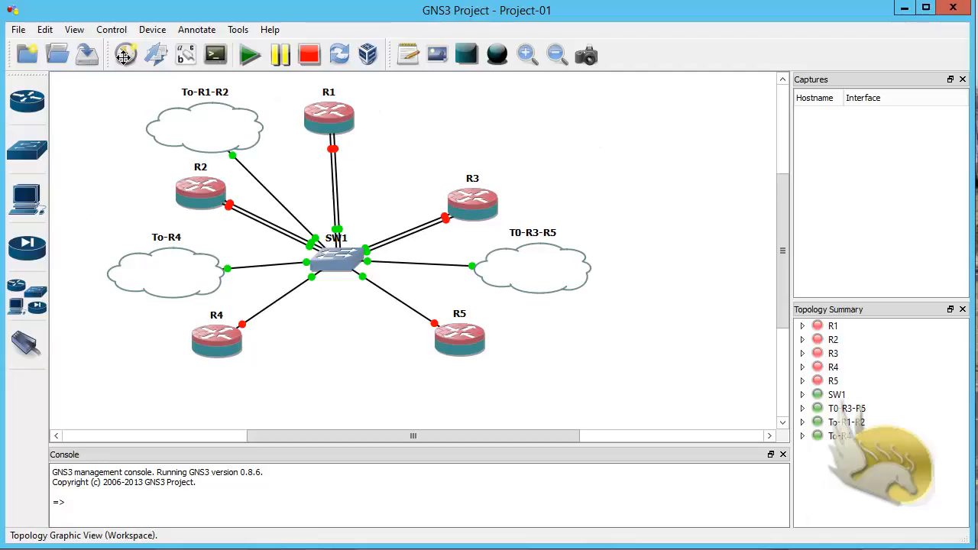
click(18, 29)
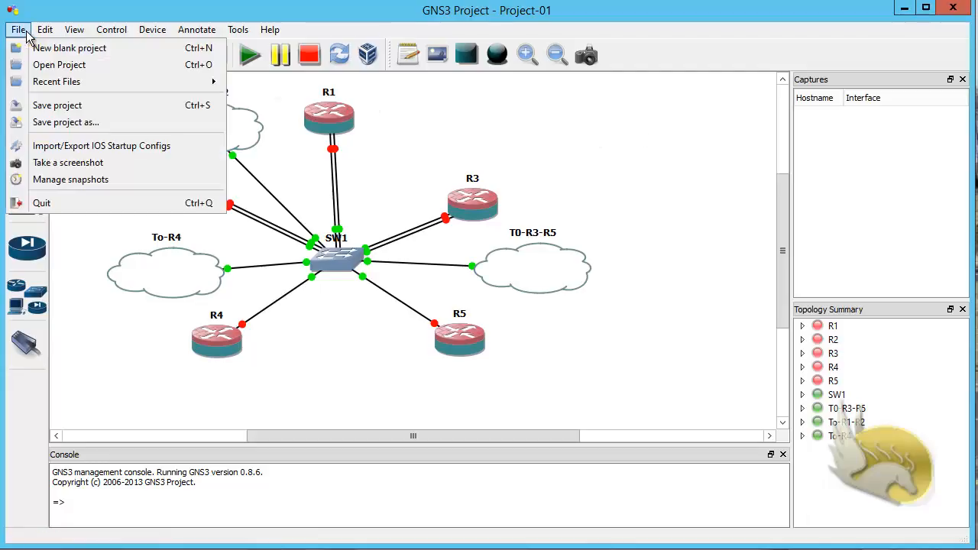
Step: Save Project-01 and open Windows Network and Sharing Center from the tray network icon
click(57, 104)
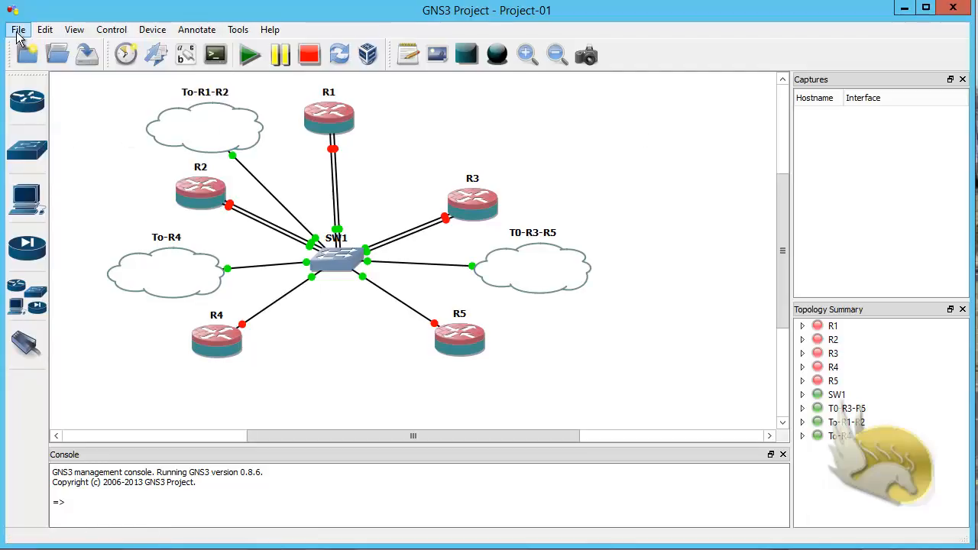
click(18, 29)
click(30, 103)
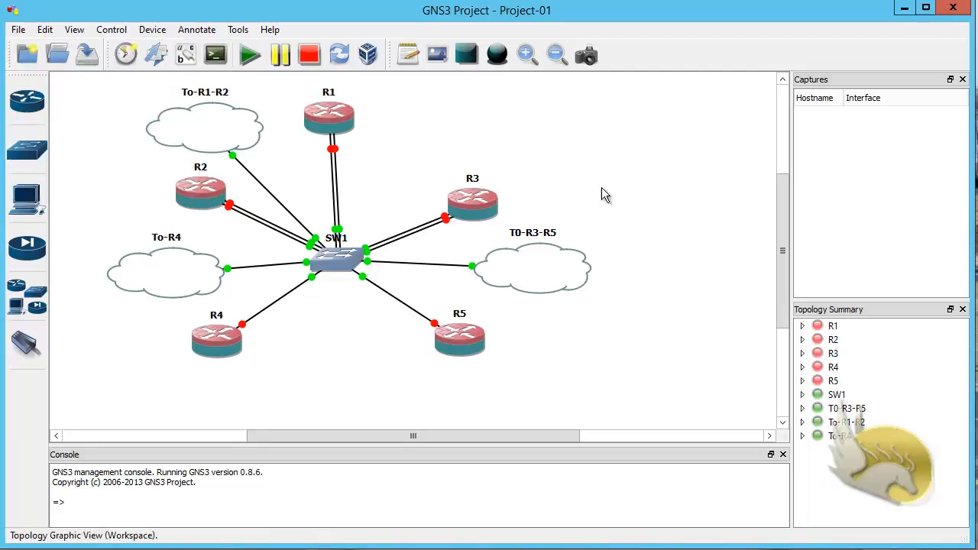
right_click(870, 549)
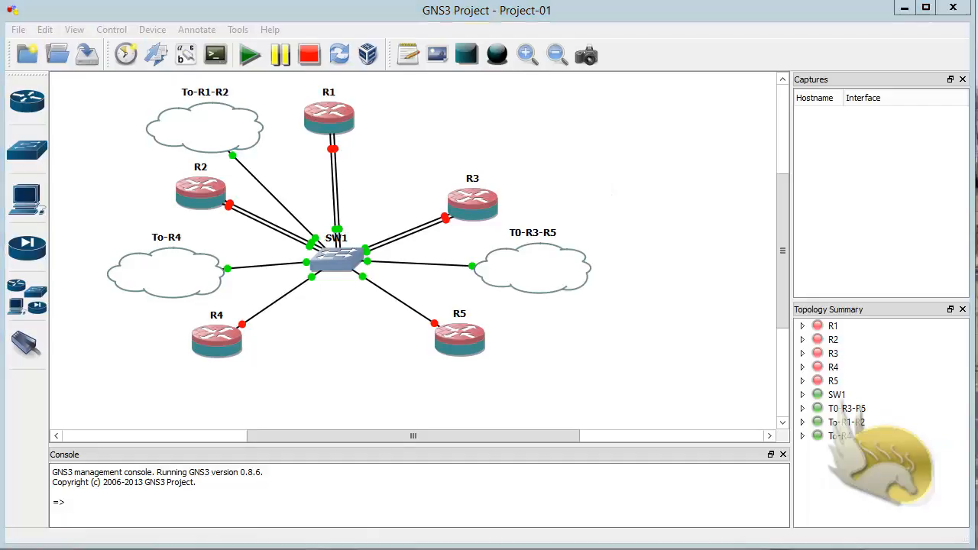
click(848, 549)
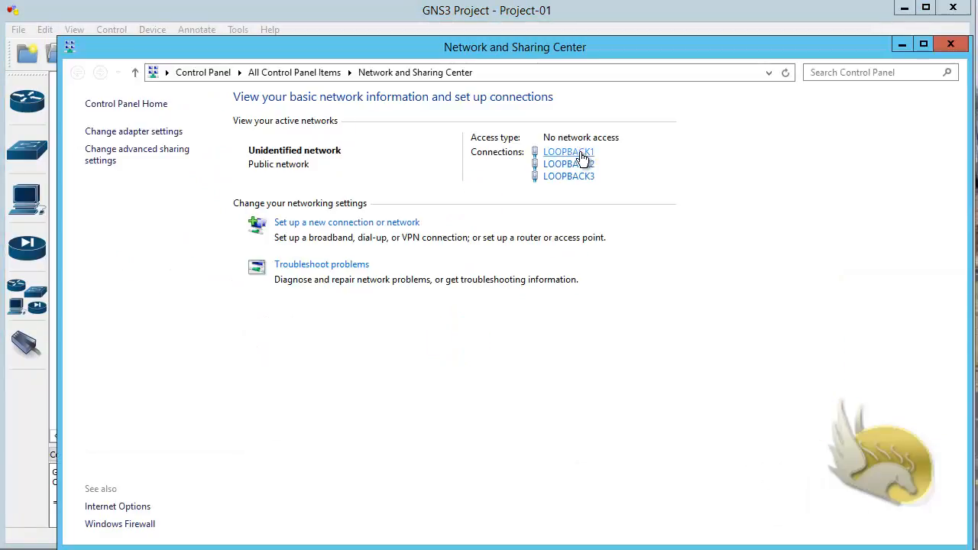
Step: Verify LOOPBACK1's TCP/IPv4 settings use 10.10.12.1, leaving them unchanged
click(582, 153)
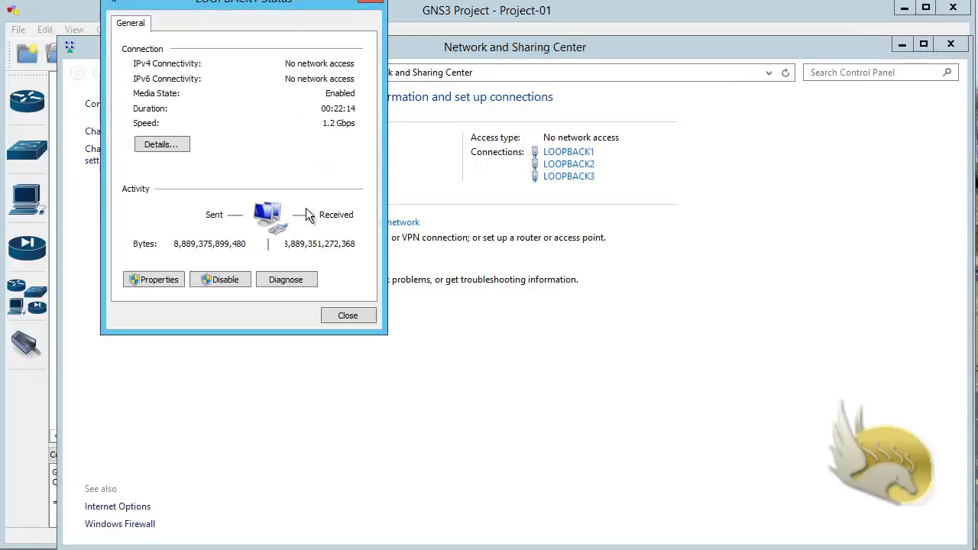
drag(193, 3, 274, 72)
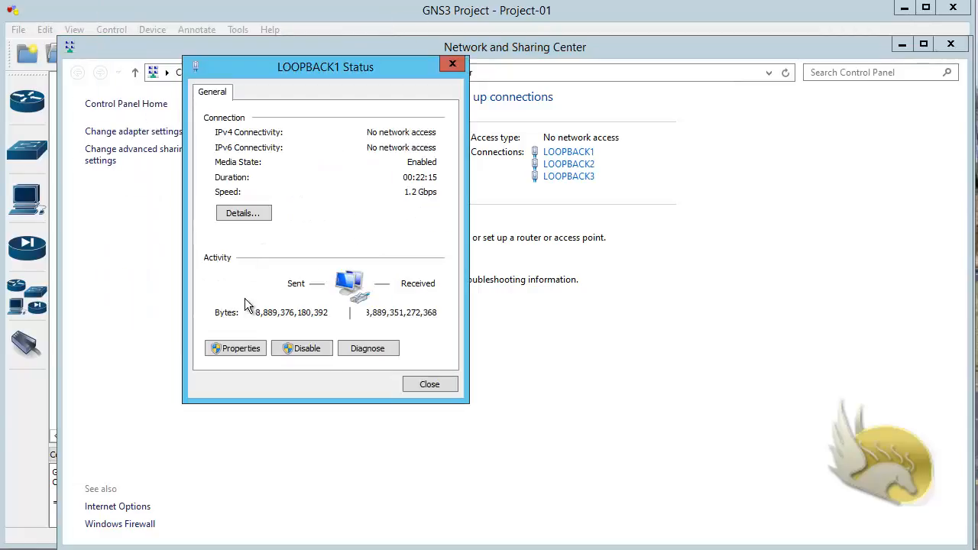
click(251, 352)
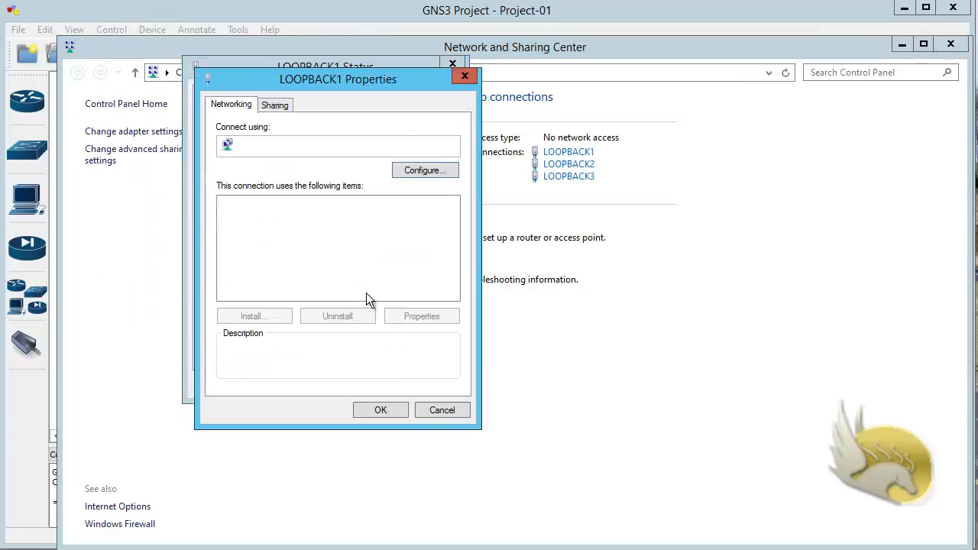
scroll(401, 270, down, 1)
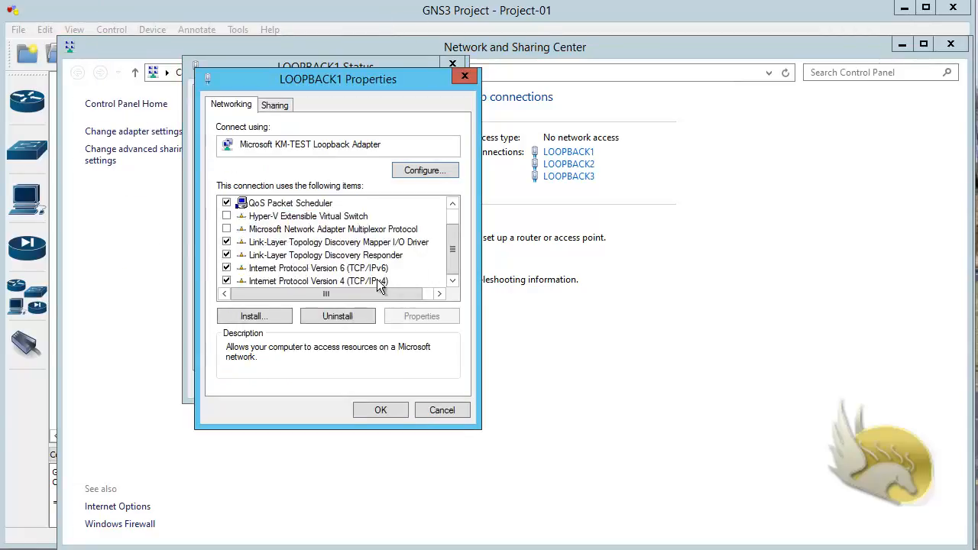
double_click(376, 279)
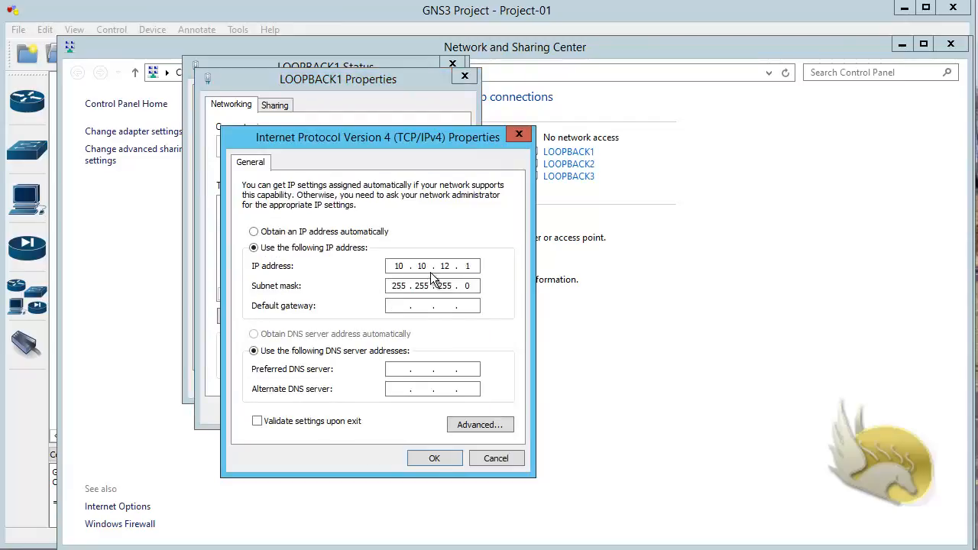
click(436, 458)
click(382, 410)
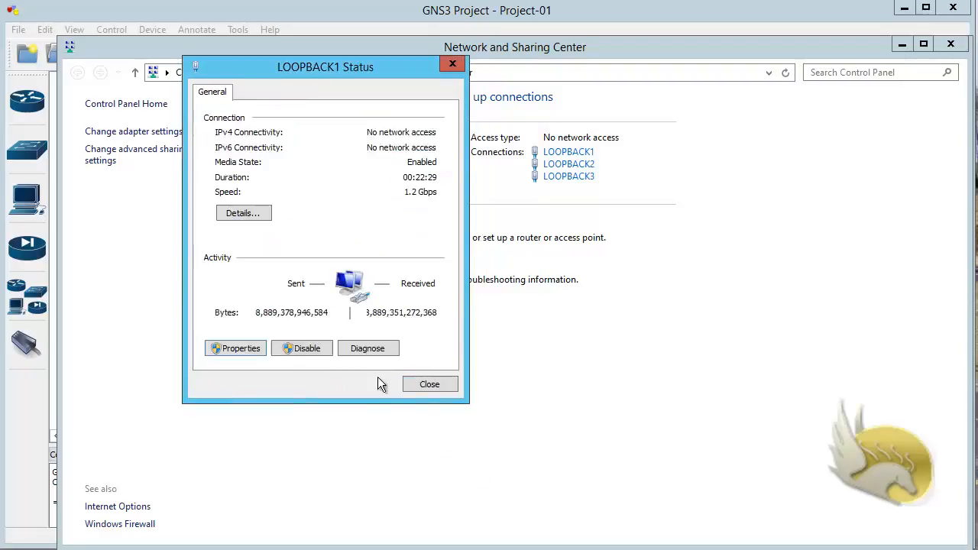
click(446, 385)
Step: Check LOOPBACK2's connection details show the address 172.16.35.1
click(569, 168)
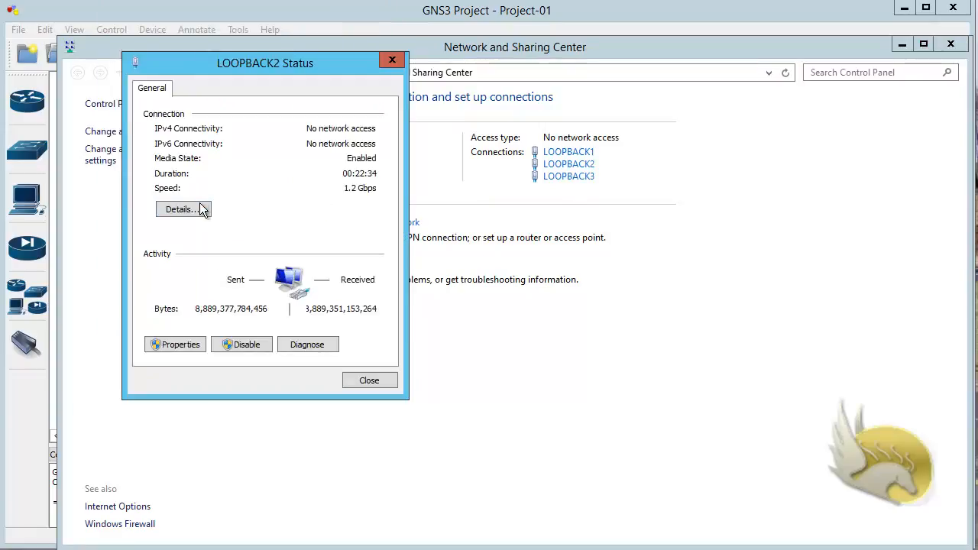
click(200, 206)
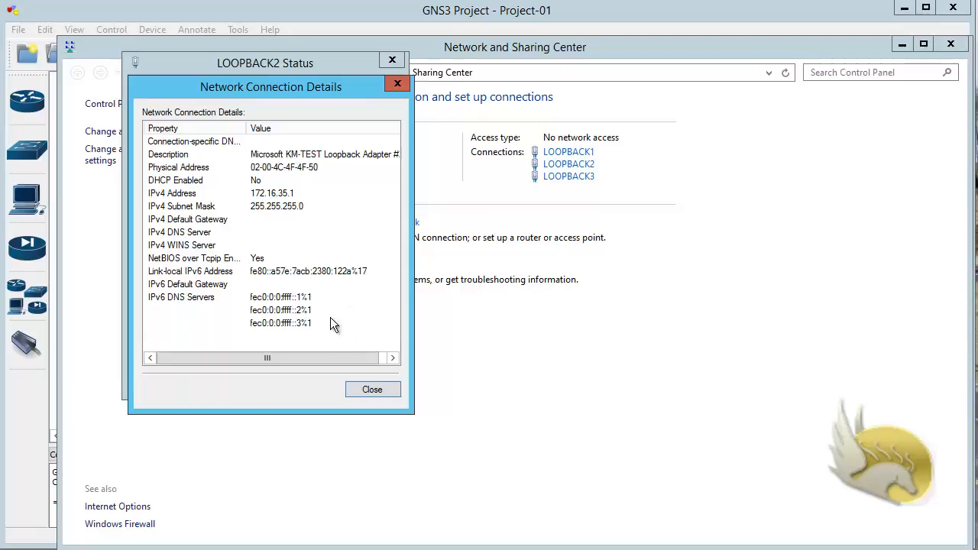
click(371, 388)
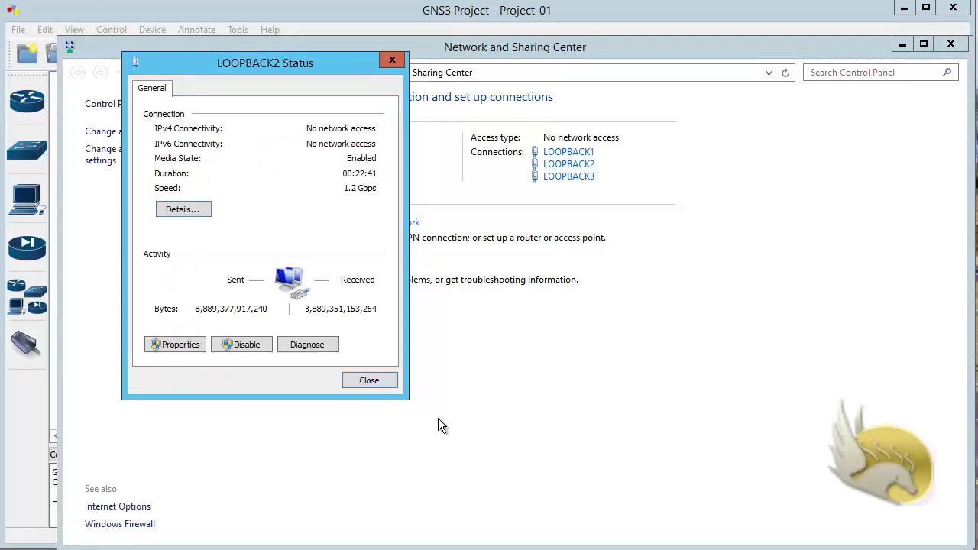
click(367, 379)
Step: Check LOOPBACK3's details show 192.168.24.1, then minimize Network and Sharing Center
click(581, 177)
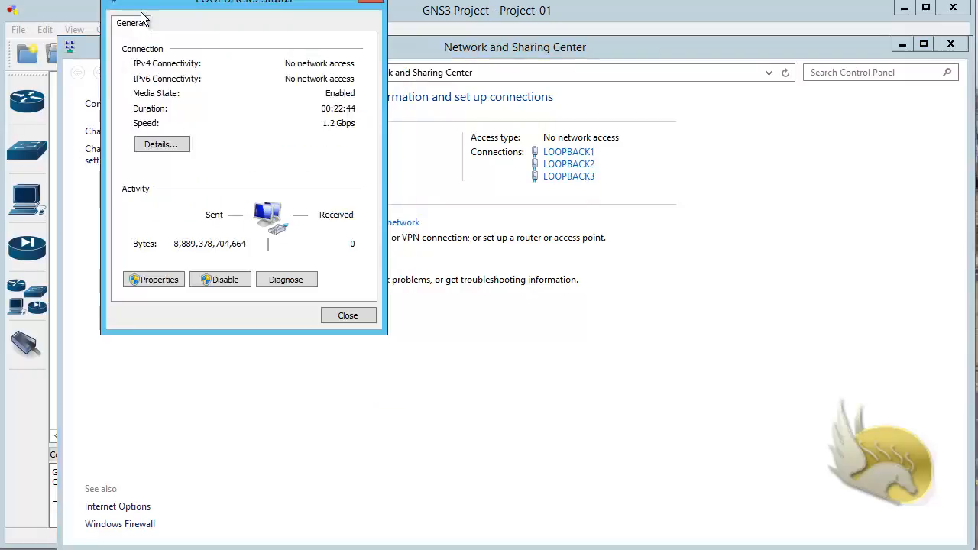
drag(153, 5, 172, 51)
click(183, 189)
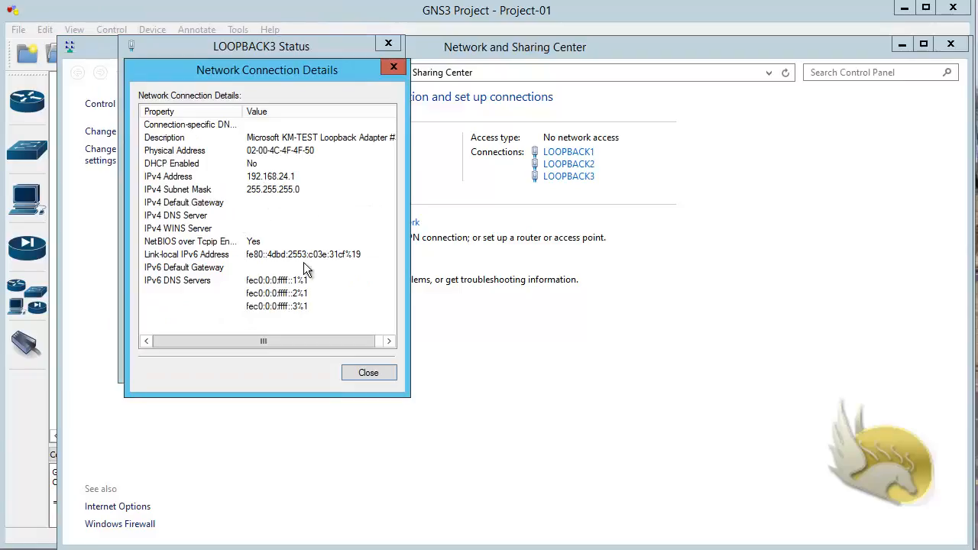
click(372, 374)
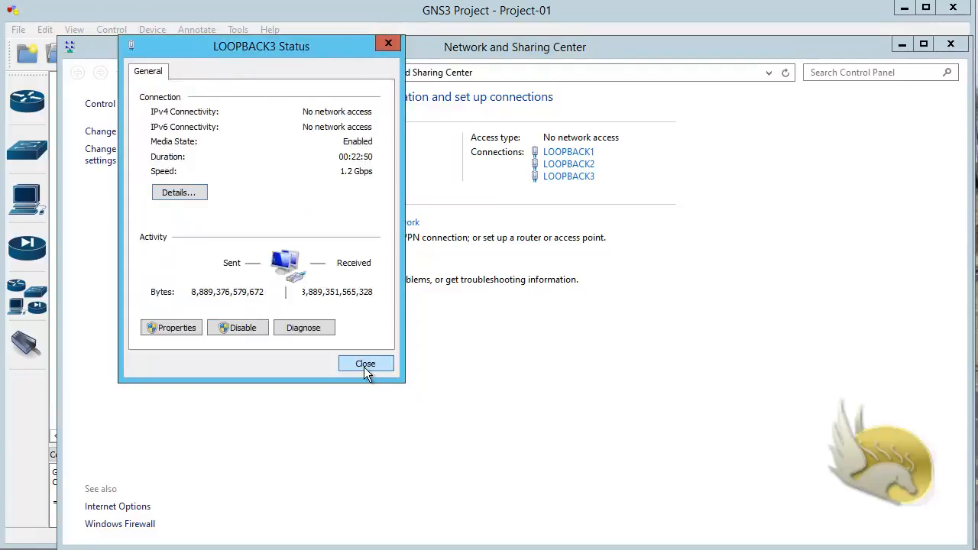
click(365, 366)
click(902, 47)
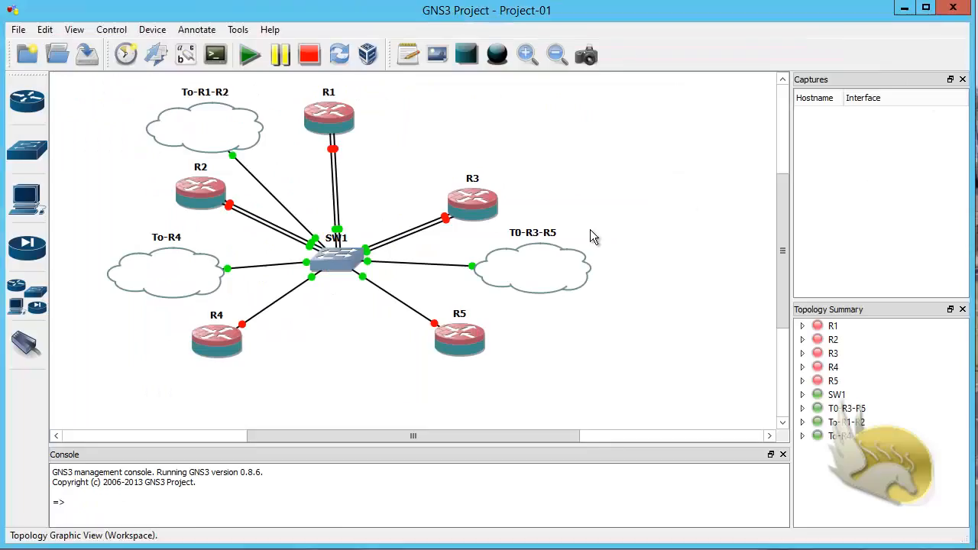
Step: Shift router R1 and the To-R1-R2 cloud a few pixels right
drag(329, 115, 335, 114)
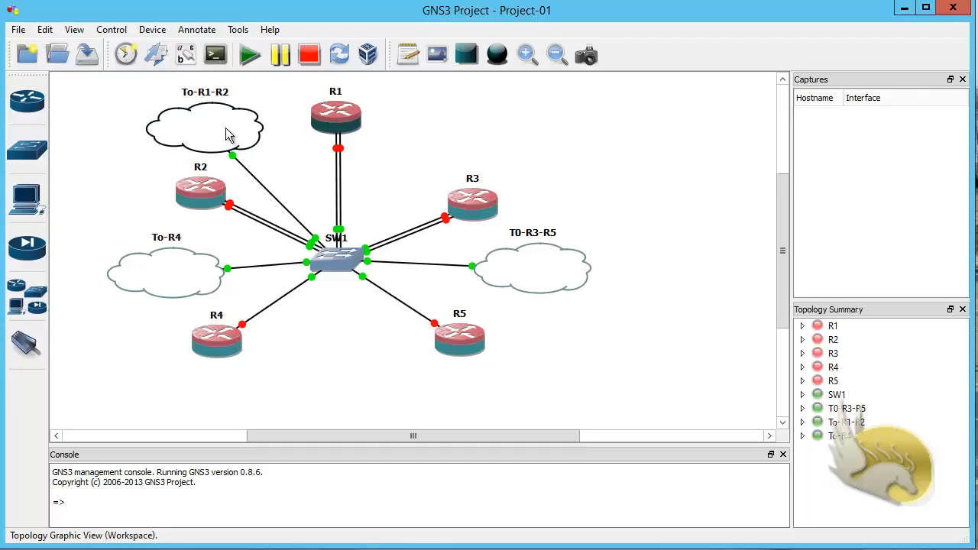
drag(226, 134, 247, 134)
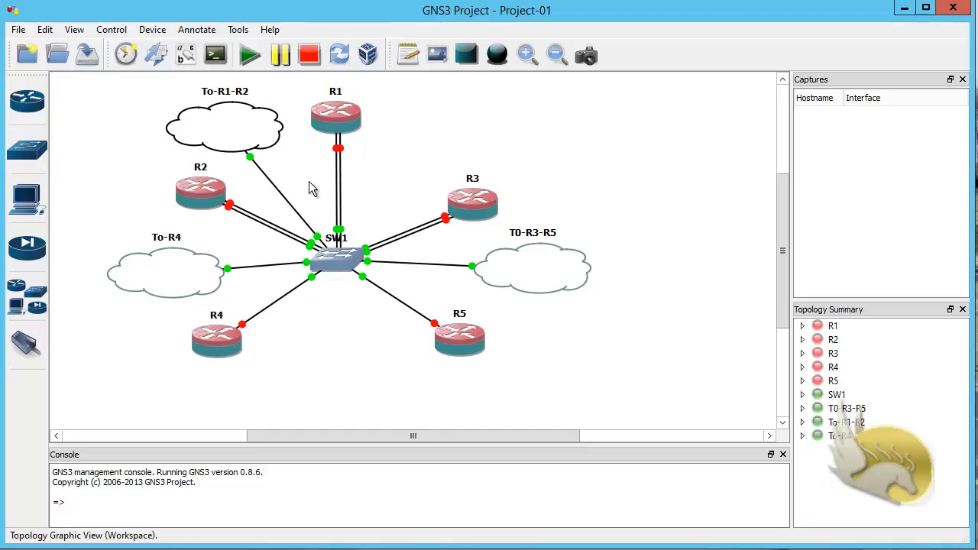
Step: Start routers R1 through R5 and bring R1's QEMU console forward to watch it boot
right_click(333, 133)
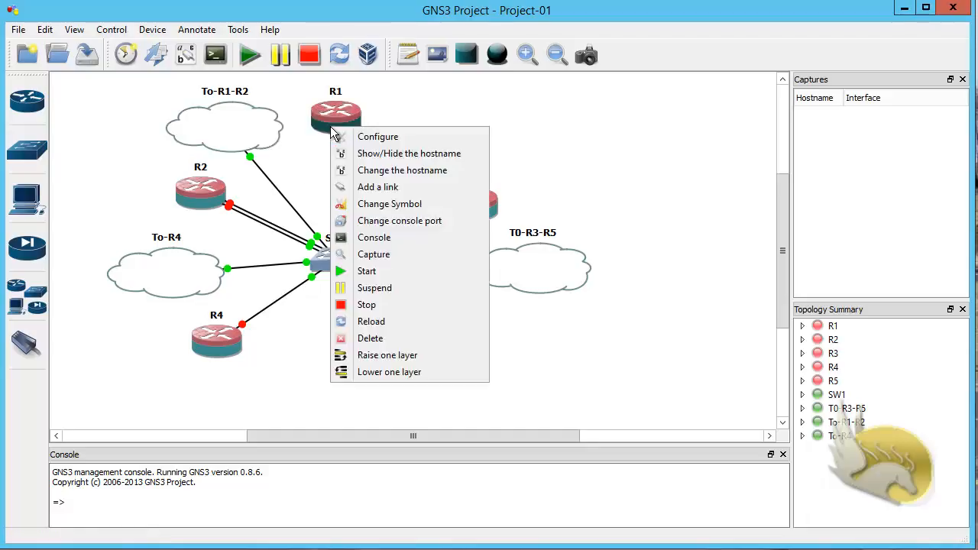
click(406, 269)
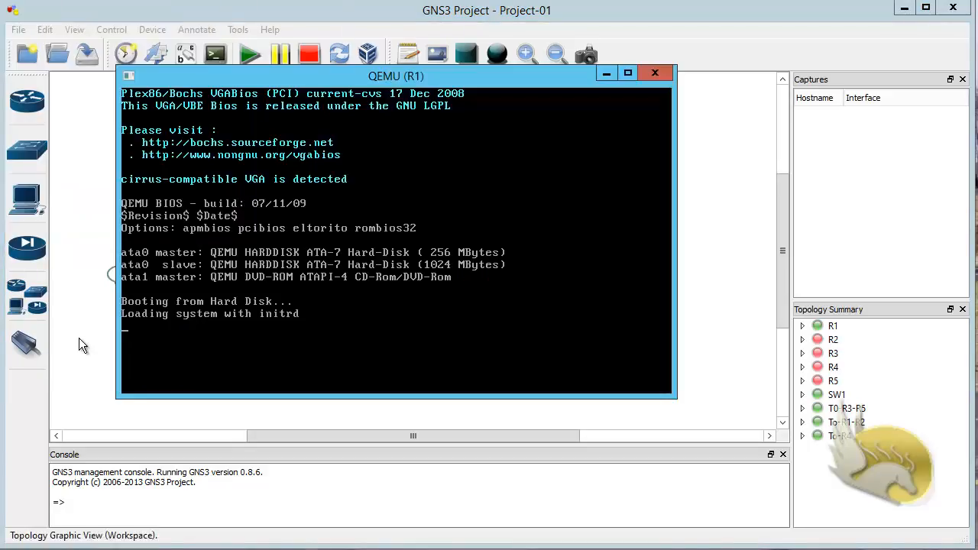
click(79, 338)
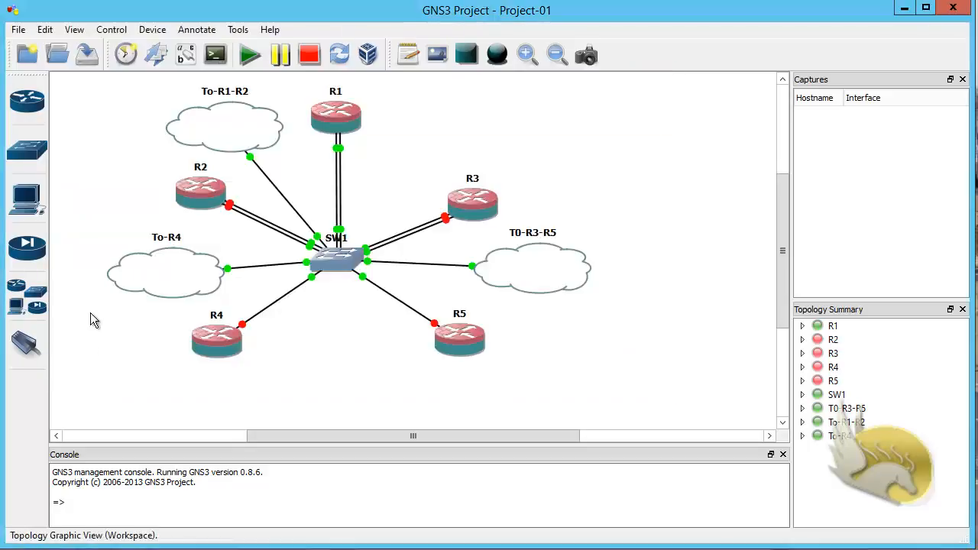
right_click(193, 191)
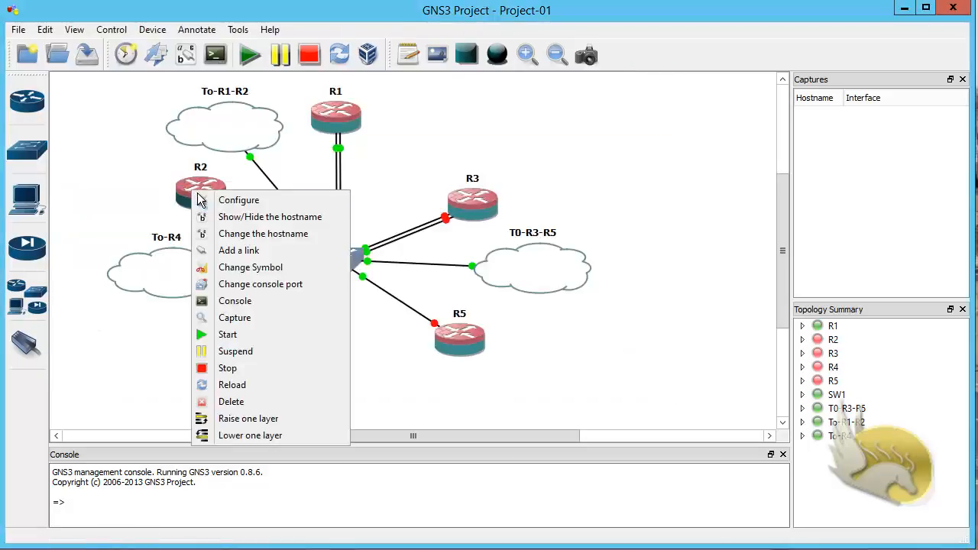
click(263, 334)
right_click(462, 214)
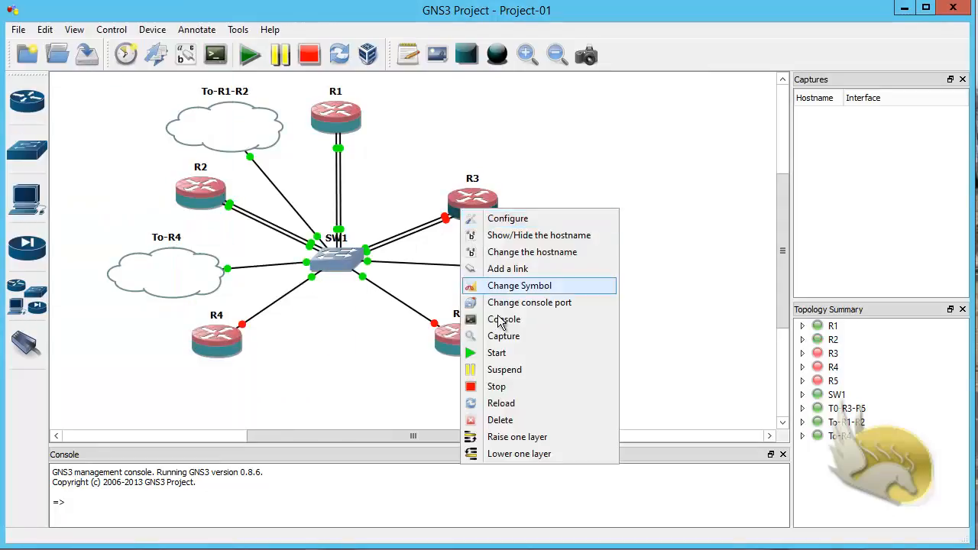
click(511, 351)
right_click(233, 321)
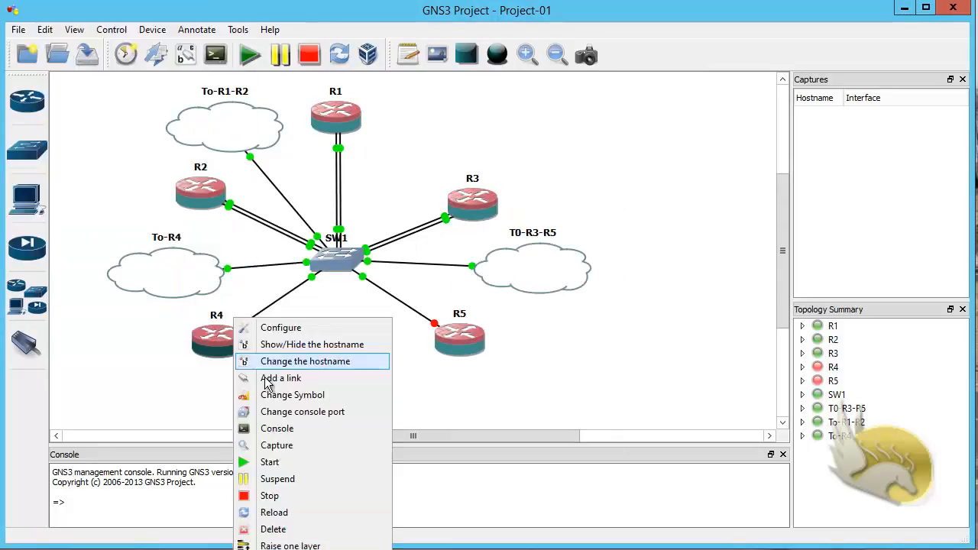
click(297, 465)
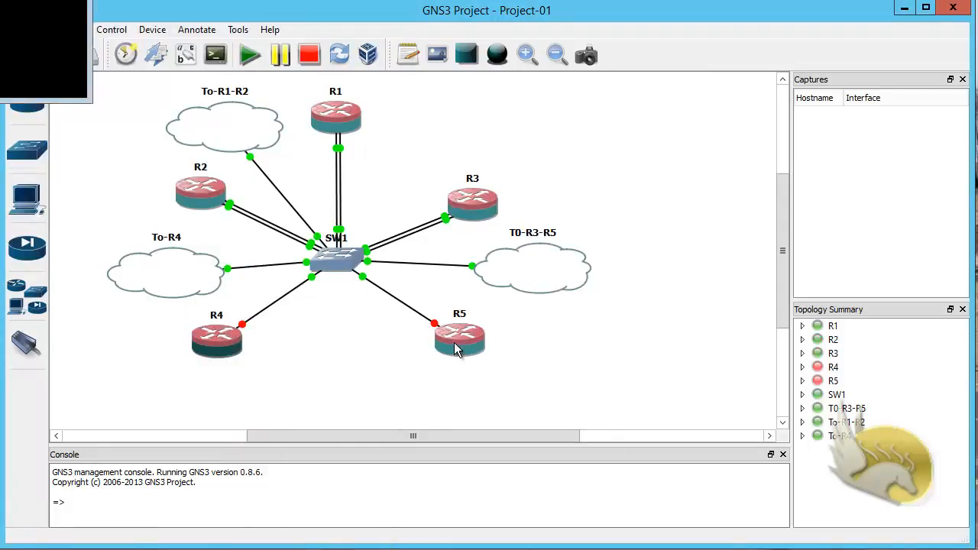
right_click(457, 346)
click(508, 464)
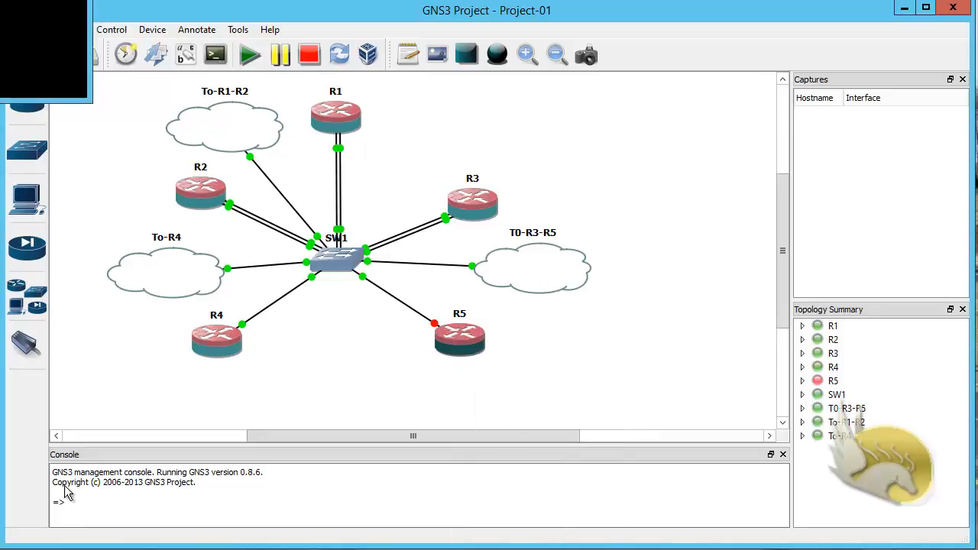
click(53, 548)
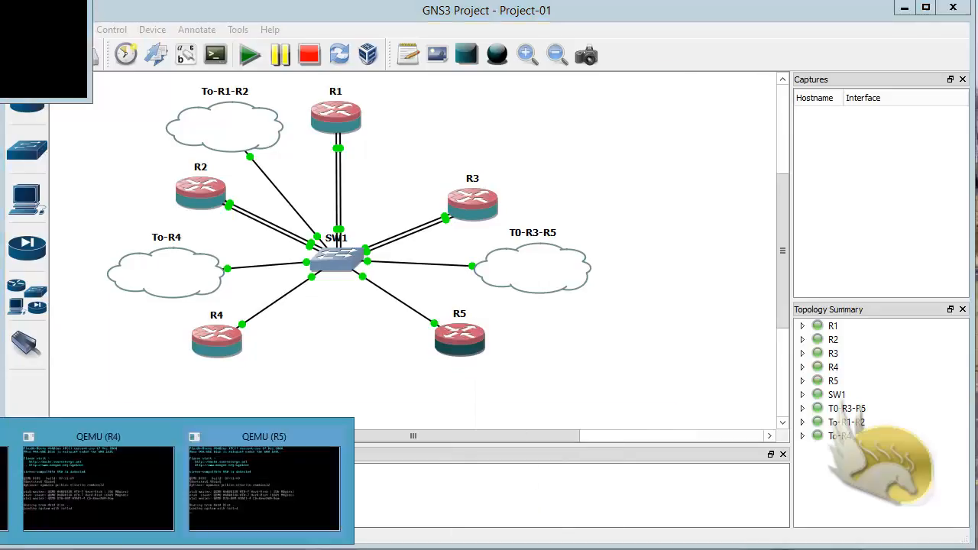
click(2, 489)
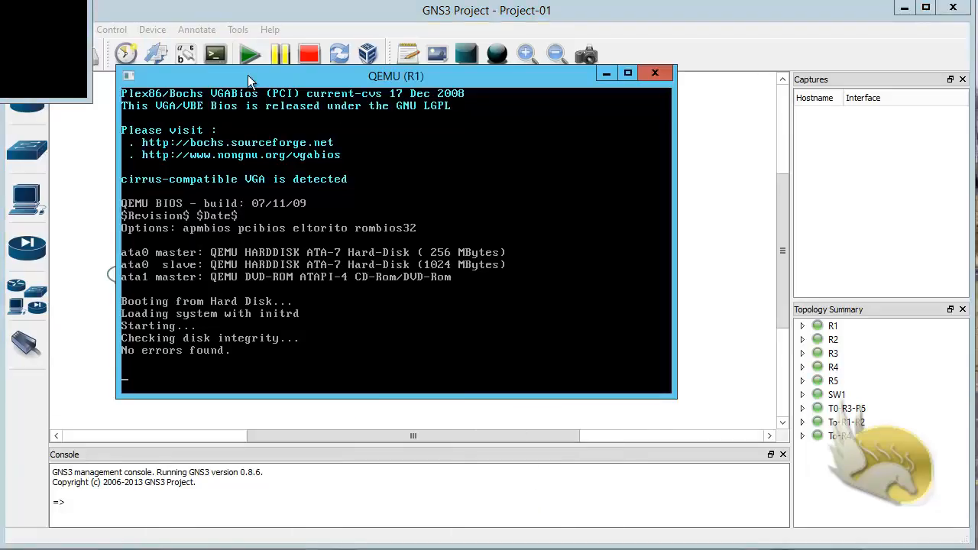
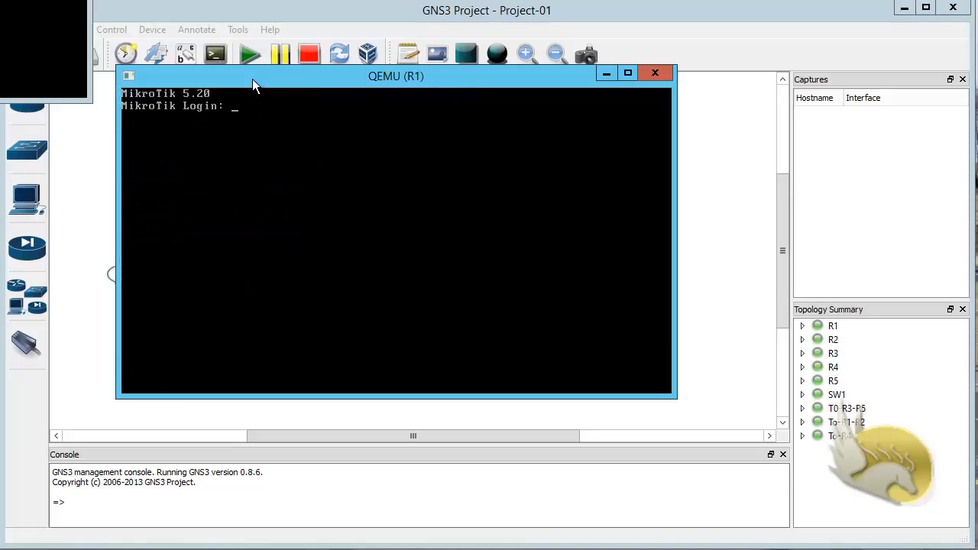
Step: Log in to R1's console as admin with an empty password
text(admin)
key(Return)
key(Return)
key(Return)
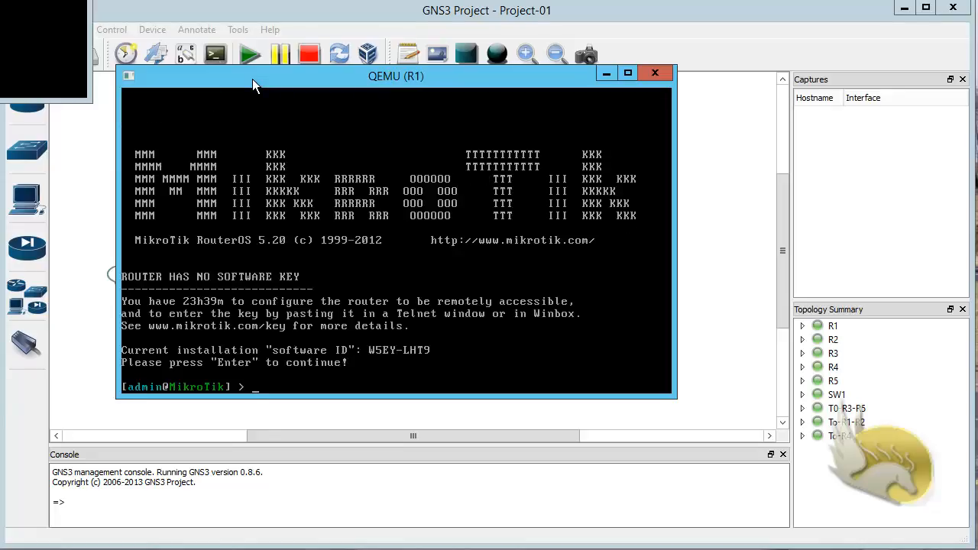
Step: Add 10.10.12.101/24 on R1's ether2 with ip address add, checking the topology diagram
key(Return)
text(ip a)
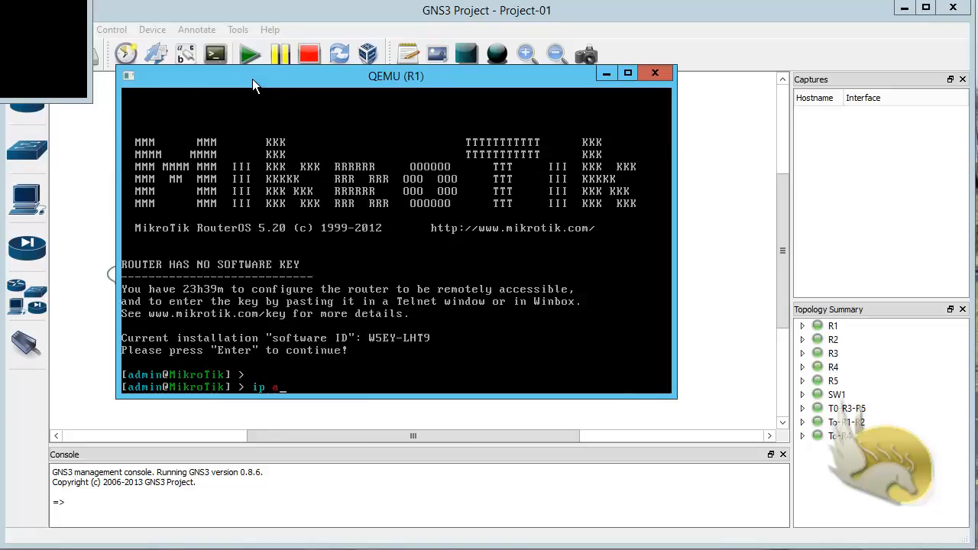
text(ddress add)
key(Return)
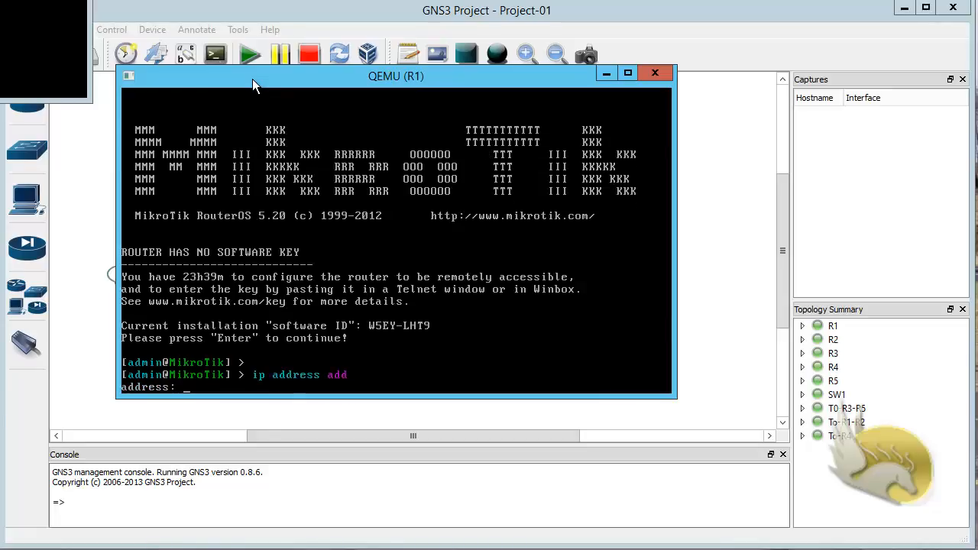
text(10.10.12.101)
text(/24)
key(Return)
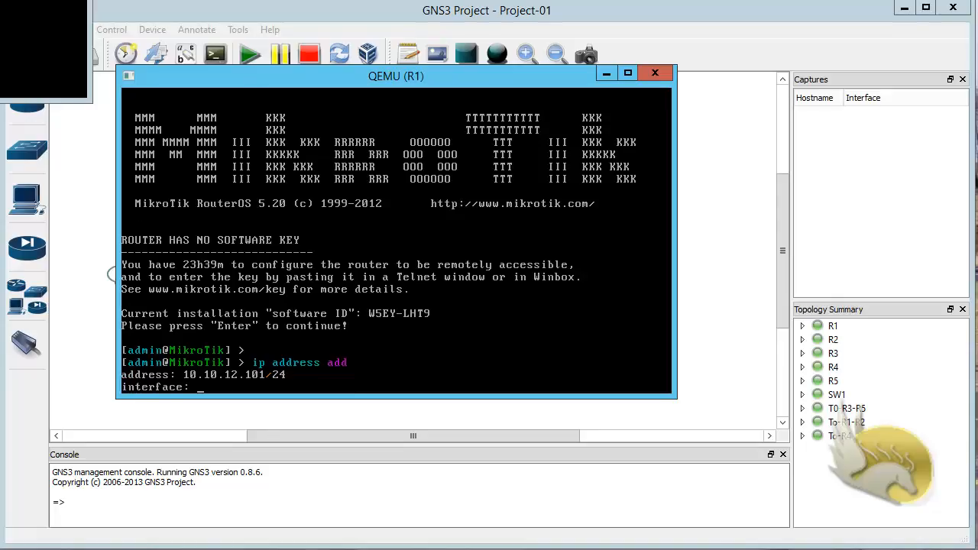
key(alt+Tab)
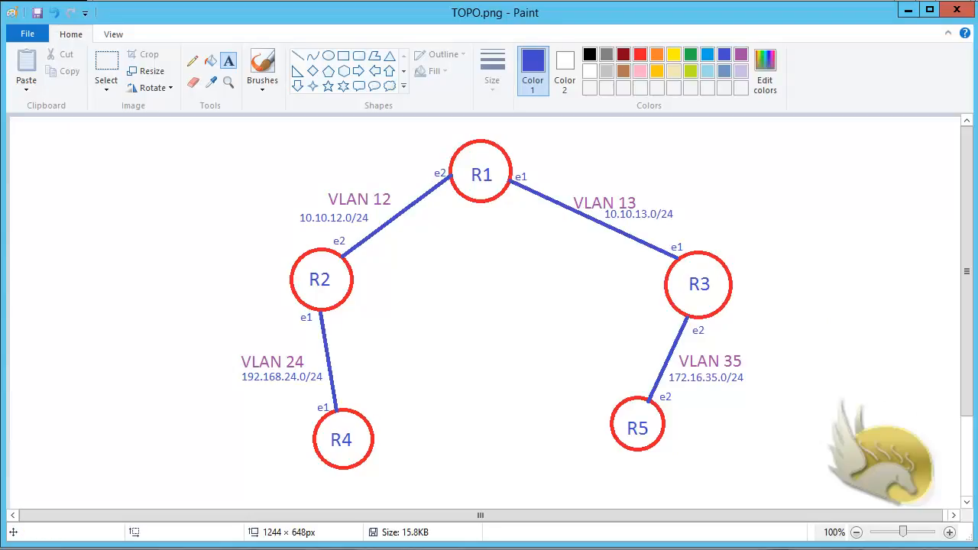
mouse_move(15, 549)
key(alt+Tab)
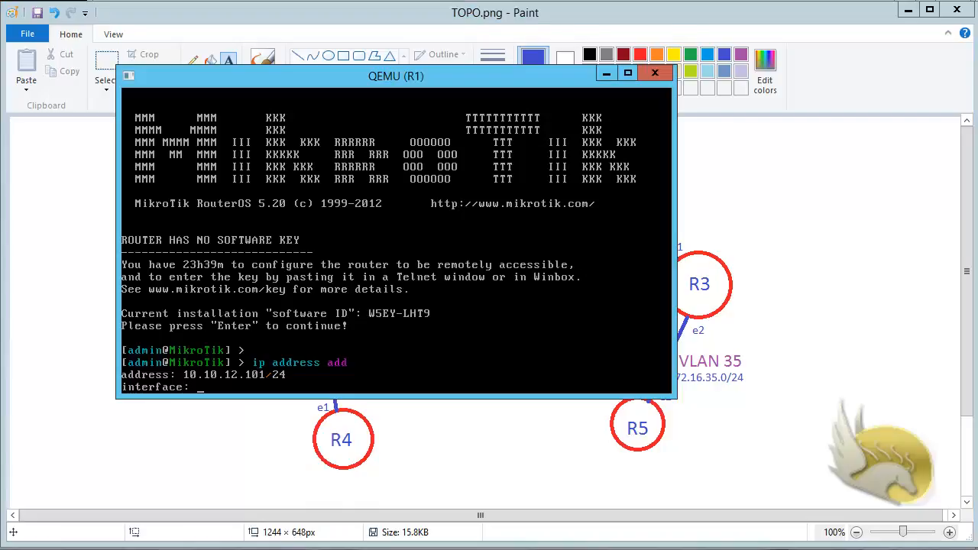
text(ether2)
key(Return)
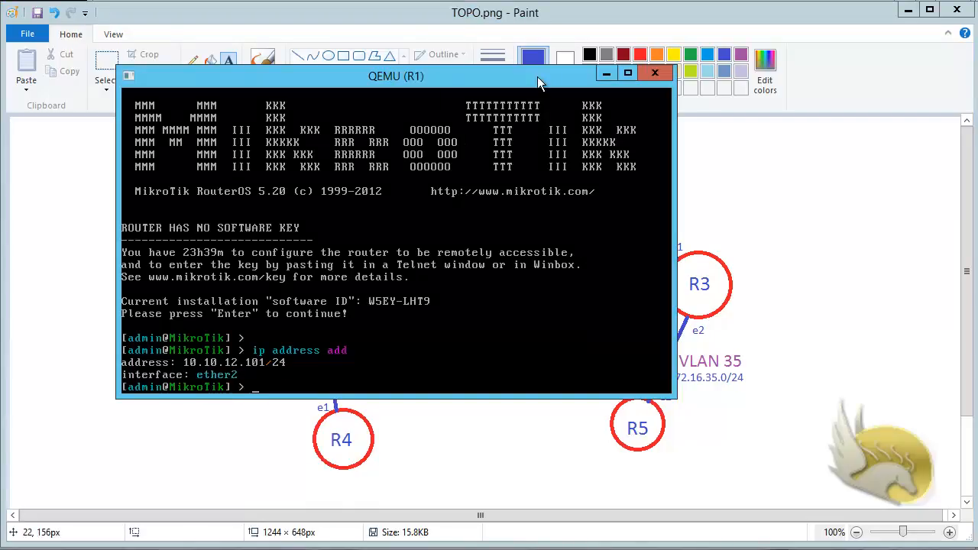
Step: Hide R1's console, bring R2's console to the screen centre and log in as admin
click(605, 75)
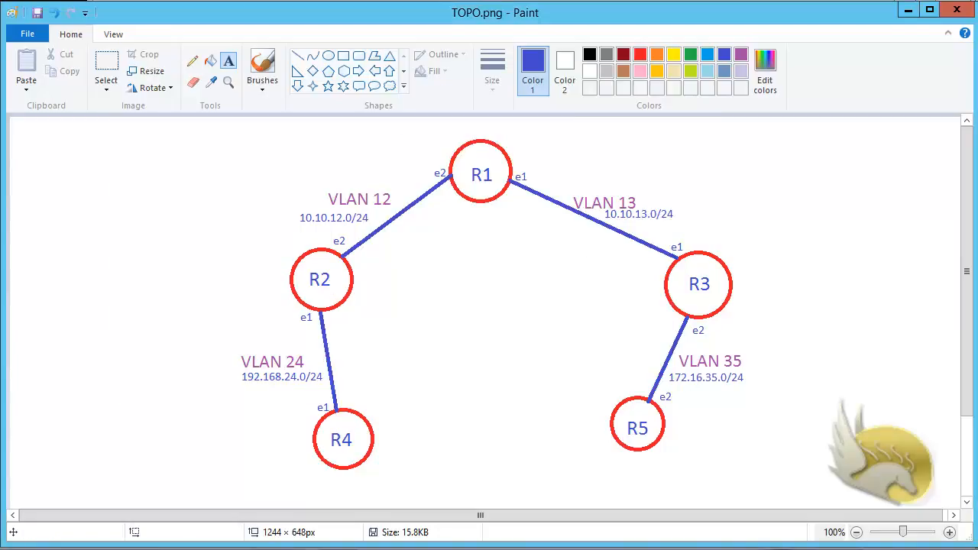
click(35, 548)
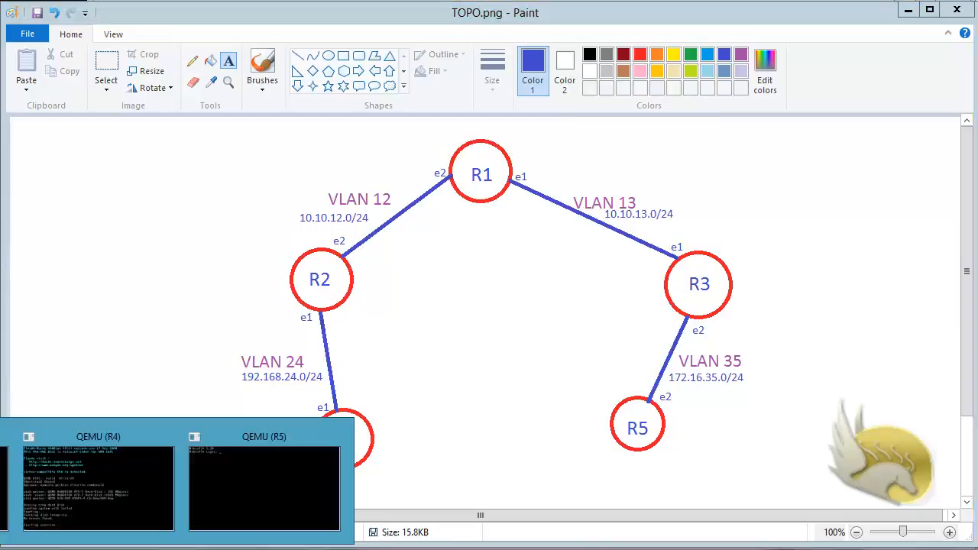
click(90, 482)
drag(0, 0, 314, 101)
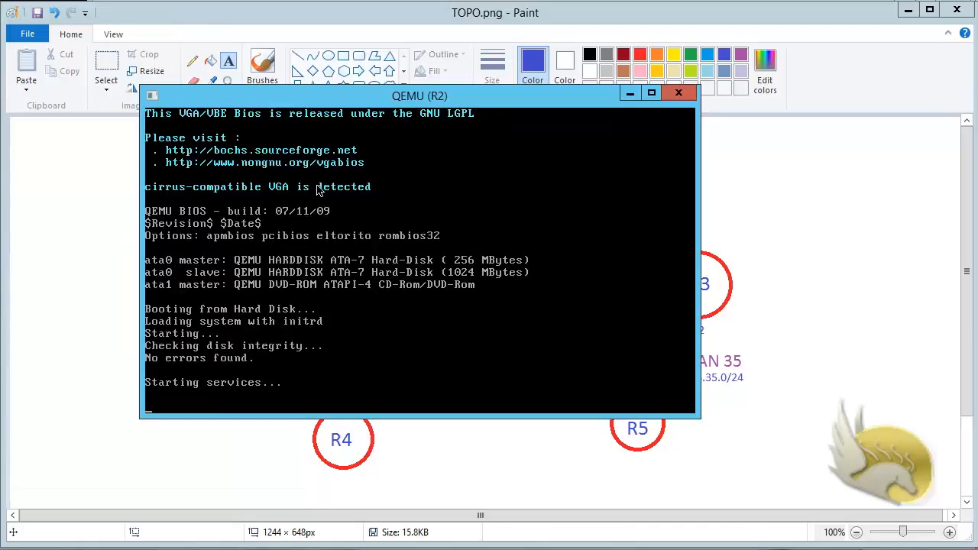
text(admin)
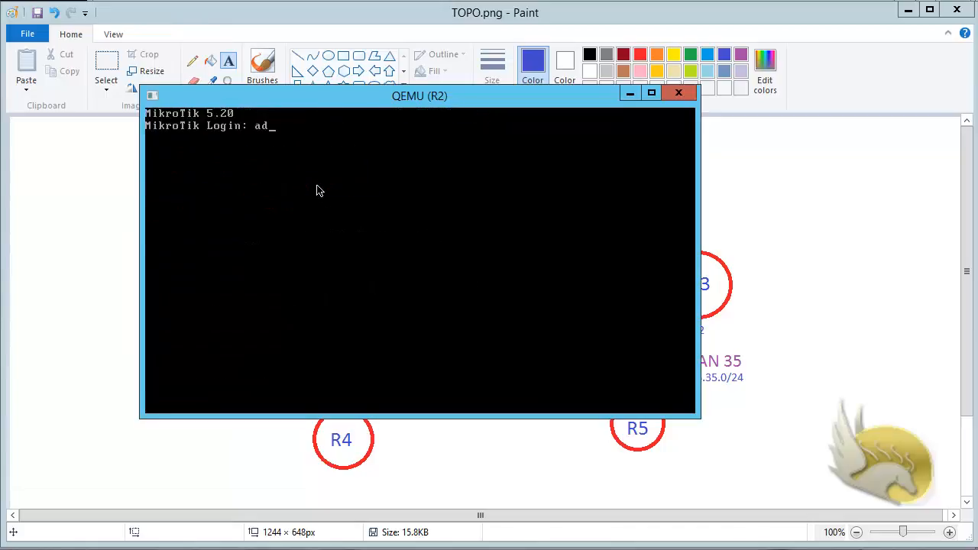
key(Return)
key(Return)
key(Return)
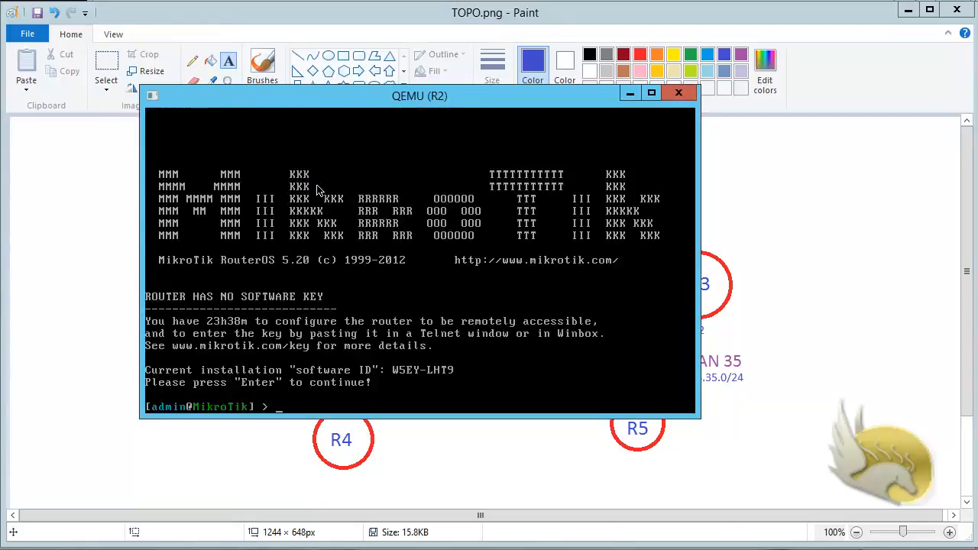
text(ip address add)
key(Return)
Step: Assign 10.10.12.102/24 to R2's ether2 interface
text(10)
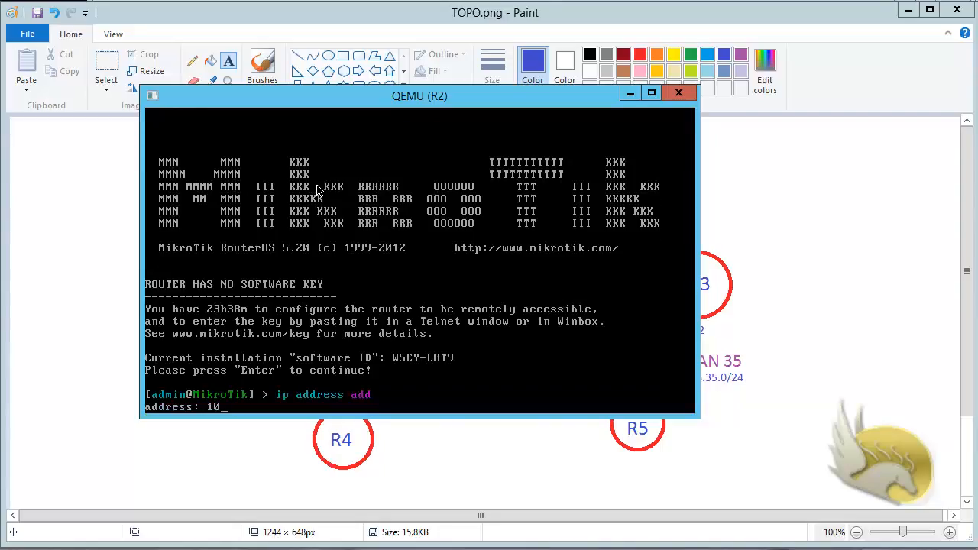
text(.10.12.102/24)
key(Return)
text(ether)
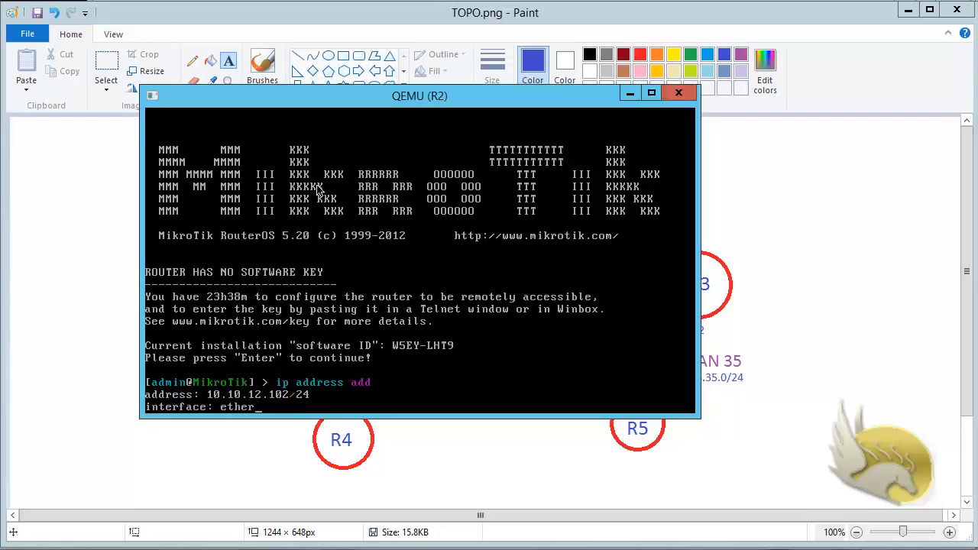
text(2)
key(alt+Tab)
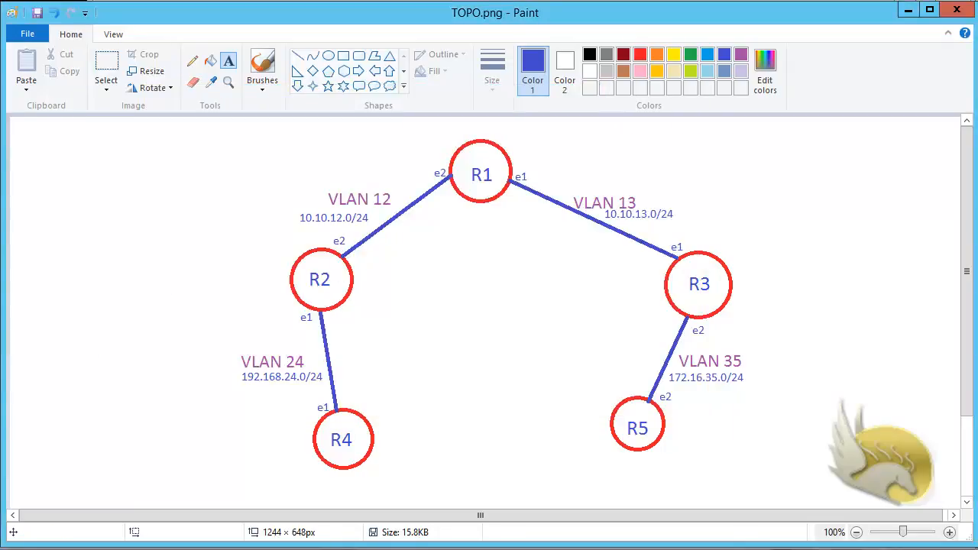
key(alt+Tab)
key(Return)
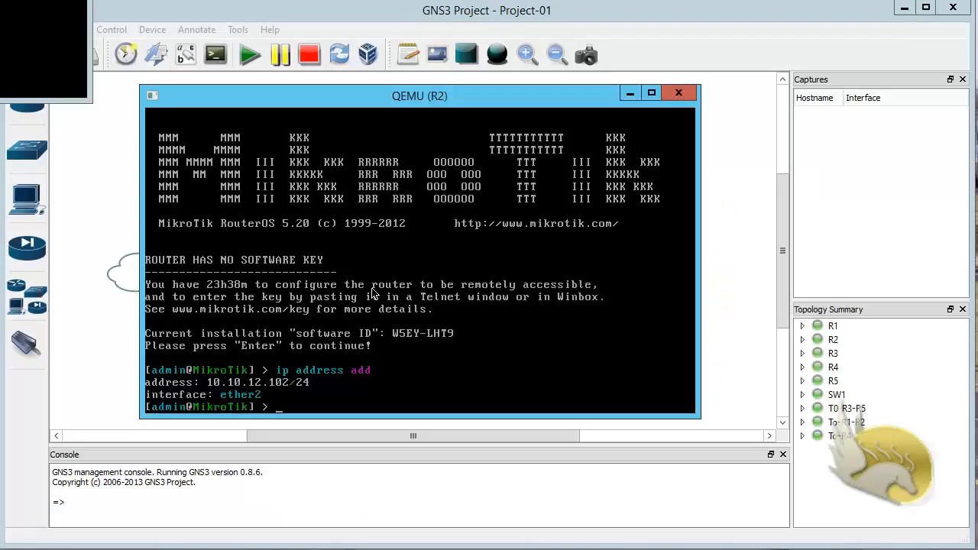
Step: Check the topology diagram, then open R3's console and log in as admin
click(629, 94)
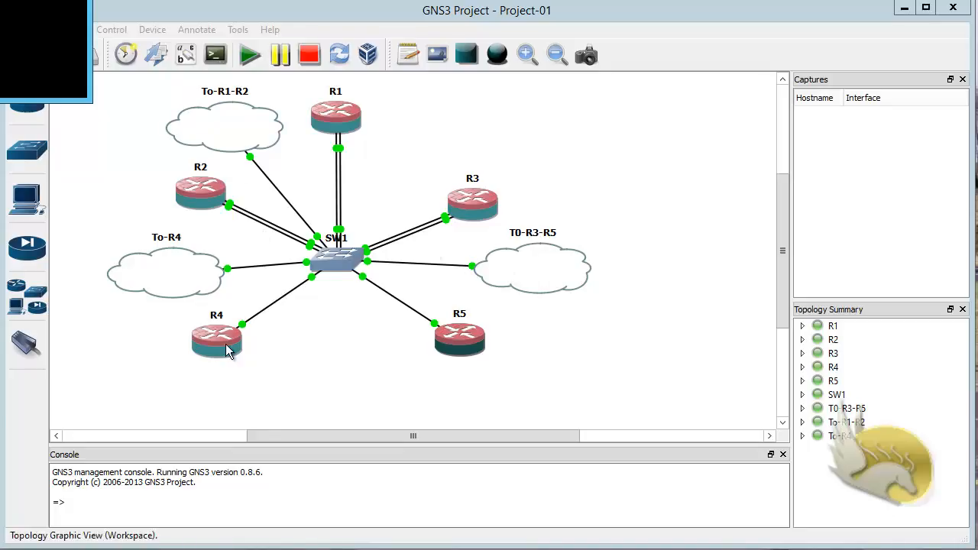
key(alt+Tab)
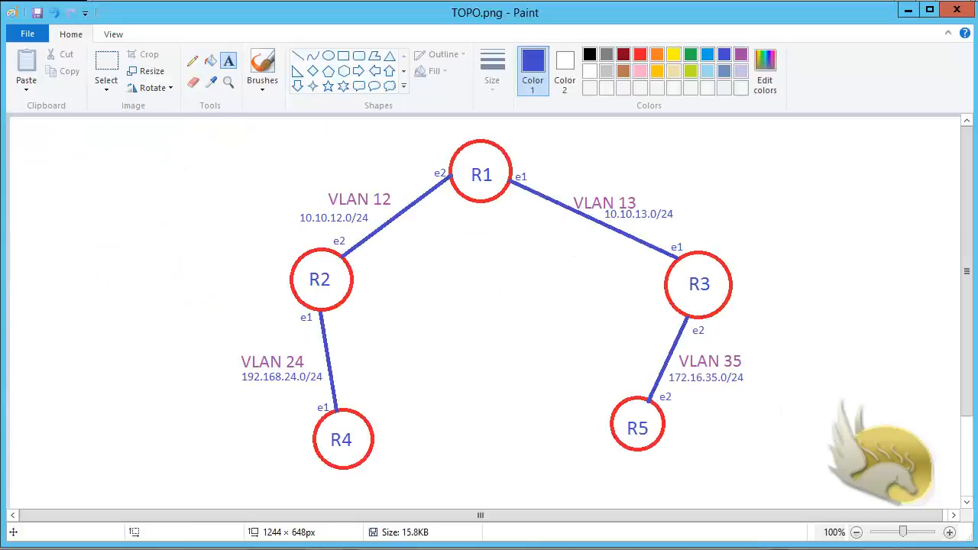
key(alt+Tab)
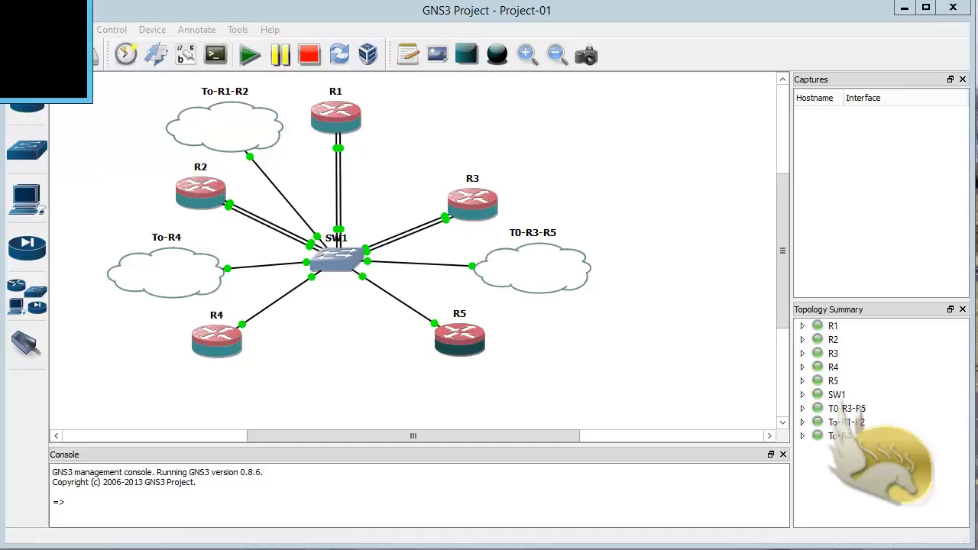
mouse_move(1, 549)
click(3, 483)
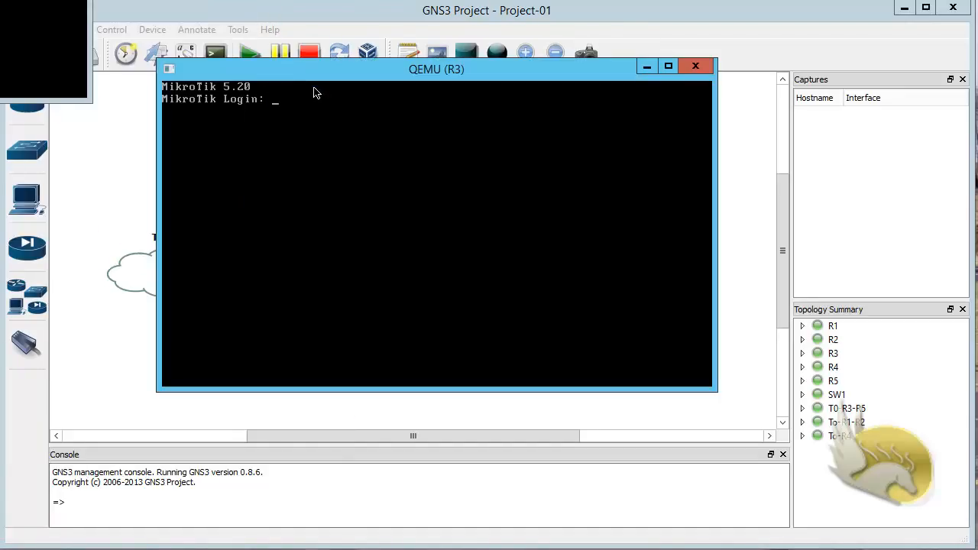
text(admin)
key(Return)
Step: Add 172.16.35.103/24 on R3's ether2 with ip add add, then minimize the console
key(Return)
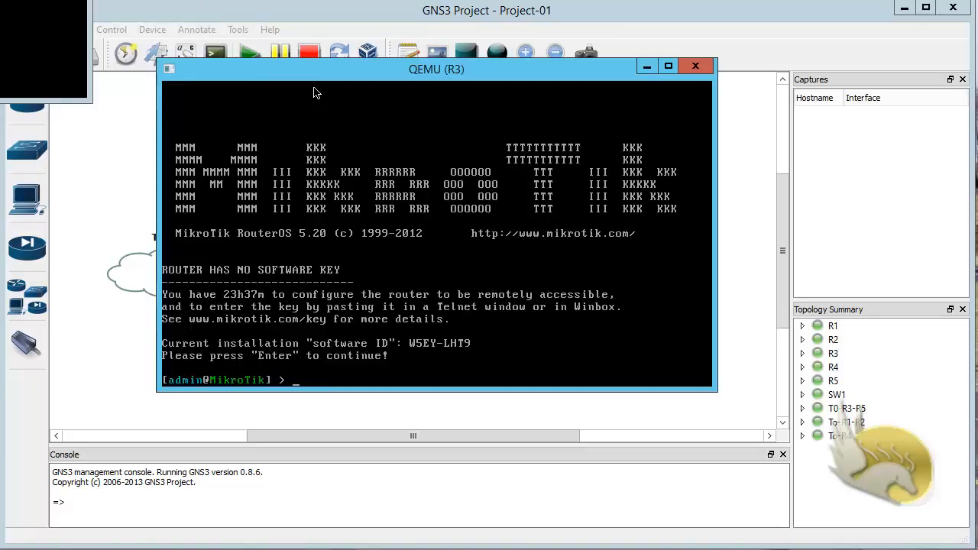
text(ip add add)
key(Return)
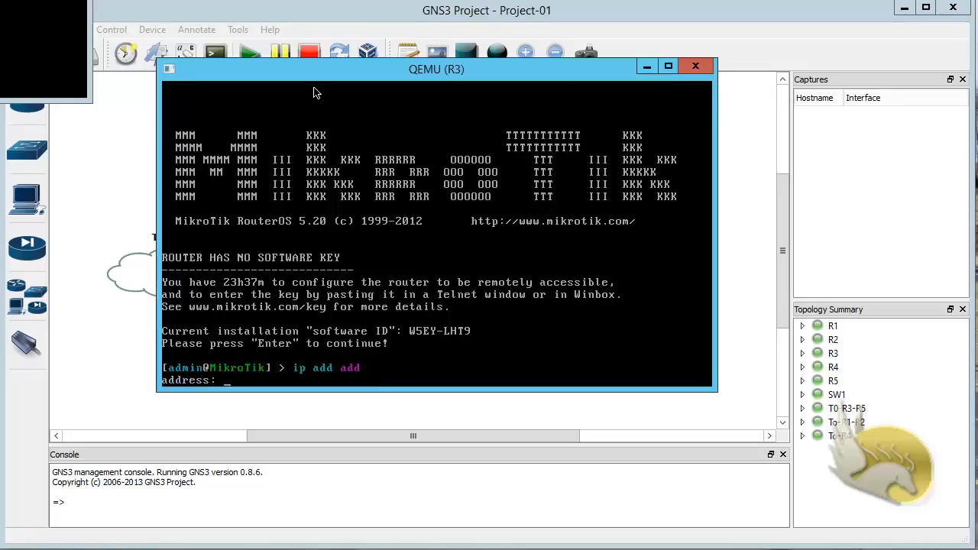
text(172.16.35.103/24)
key(Return)
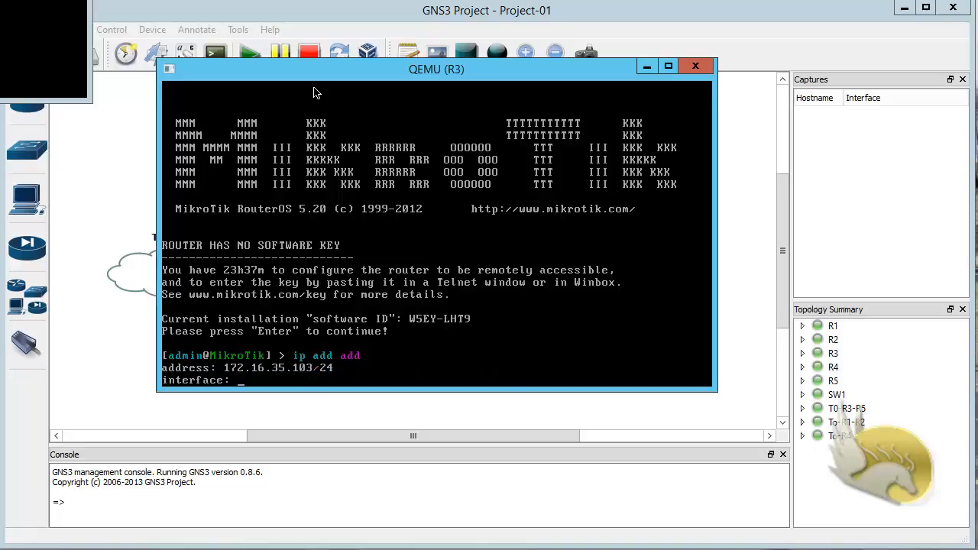
text(ether2)
key(Return)
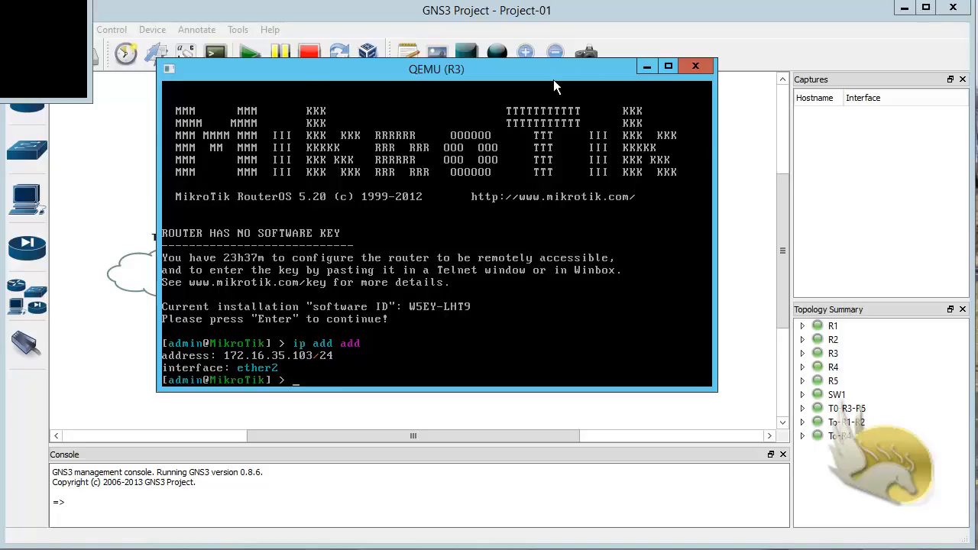
click(644, 68)
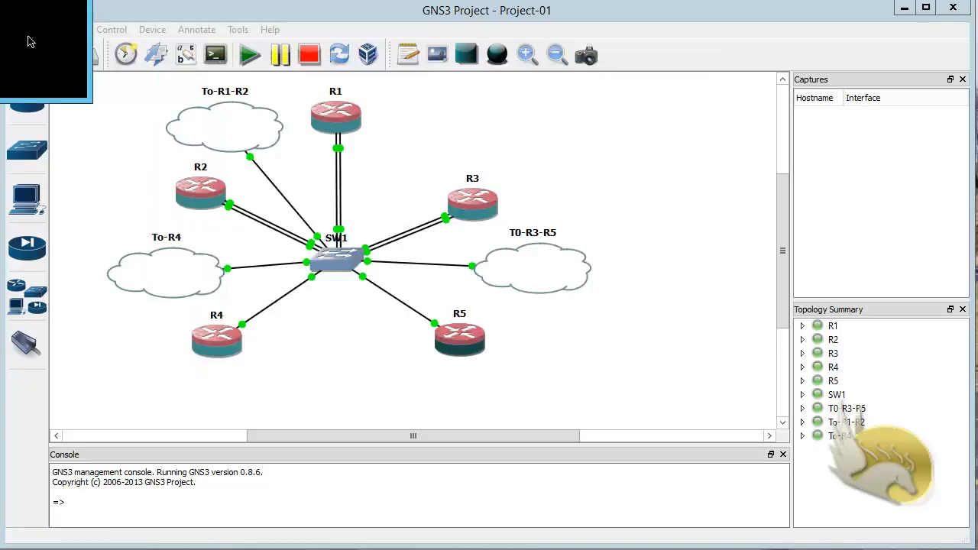
Step: Log in to R5 as admin, add 172.16.35.105/24 on ether2, then close its console
drag(0, 0, 410, 113)
text(admin)
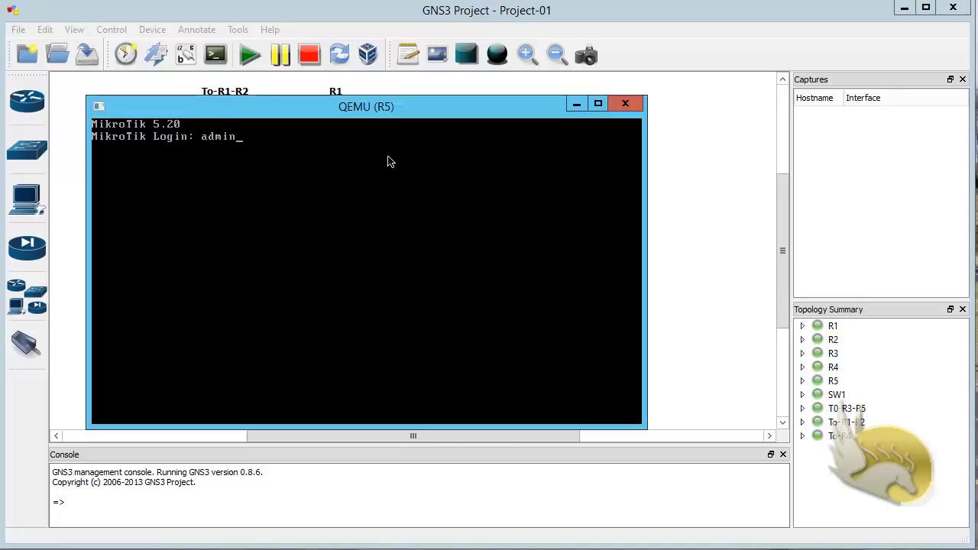
key(Return)
key(Return)
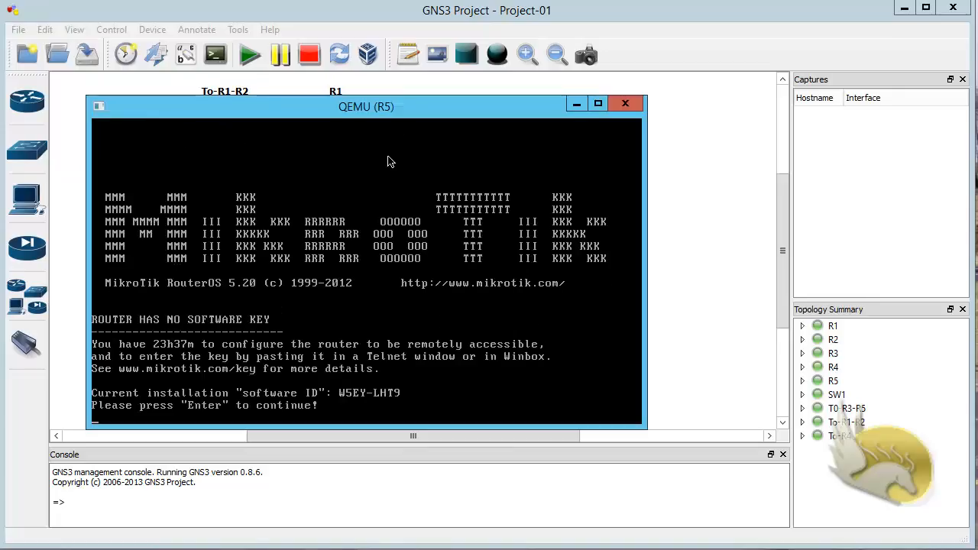
key(Return)
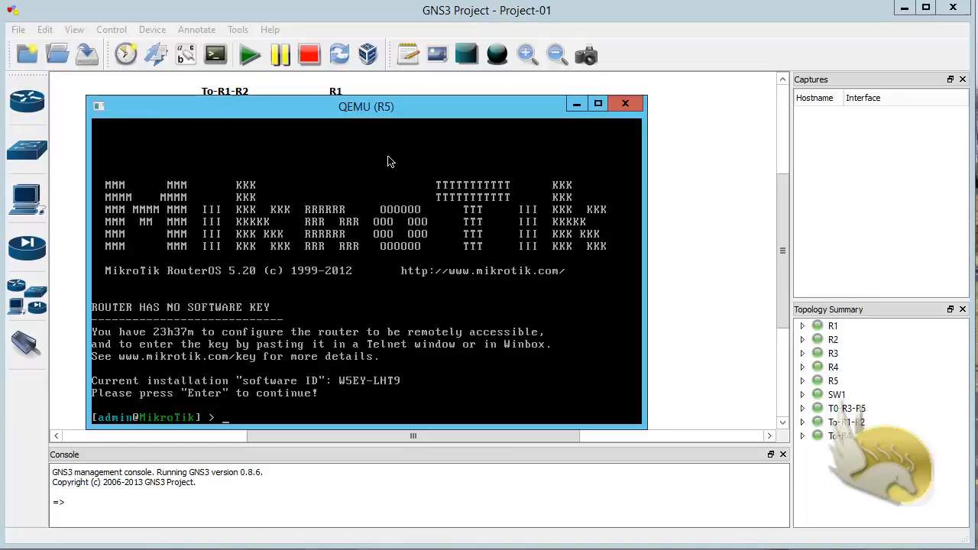
text(ip add add)
key(Return)
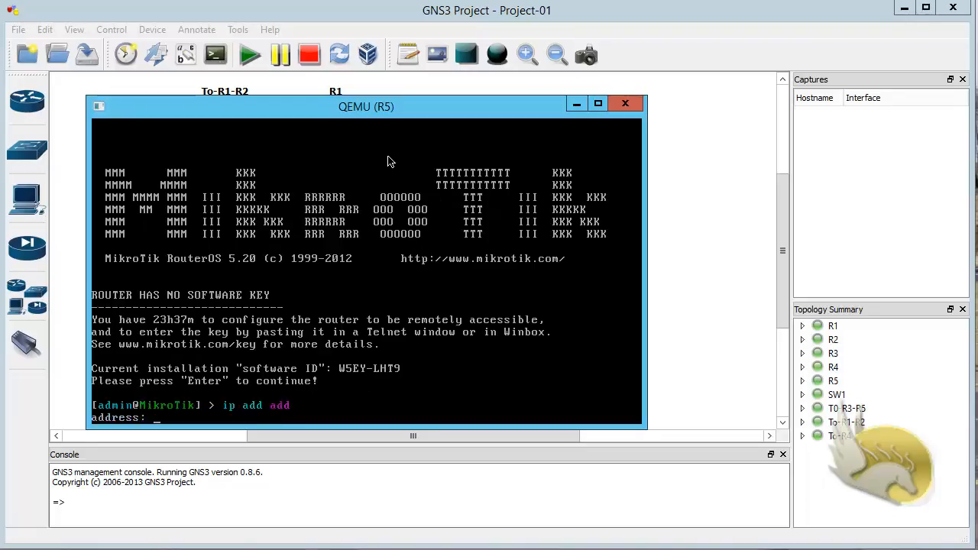
text(172.16.35.105/24)
key(Return)
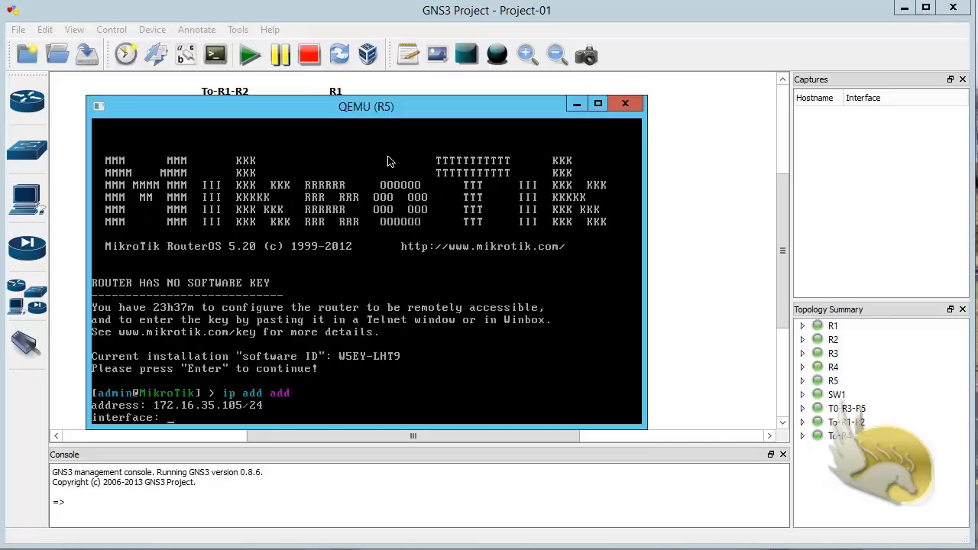
text(ether2)
key(Return)
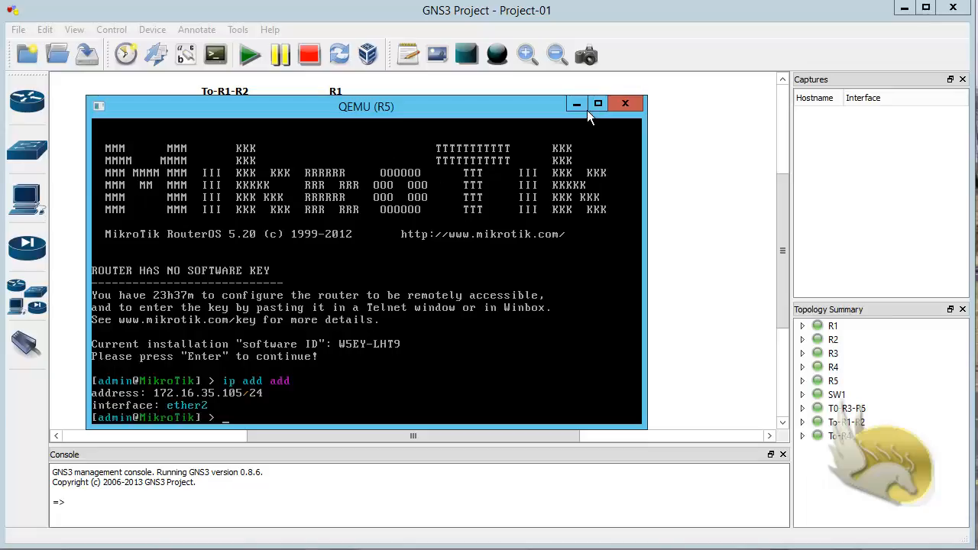
click(624, 103)
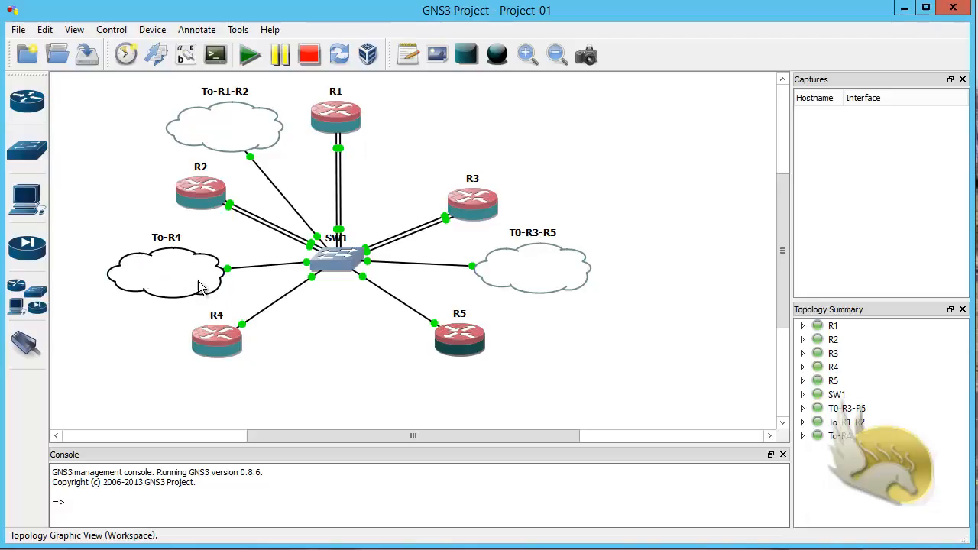
Step: Check TOPO.png, then bring R4's console into view and log in as admin
key(alt+Tab)
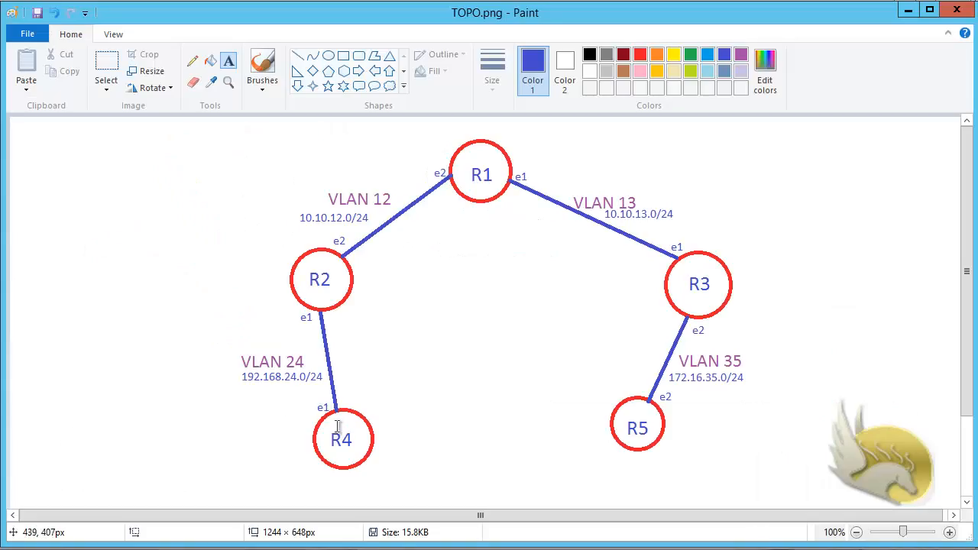
key(alt+Tab)
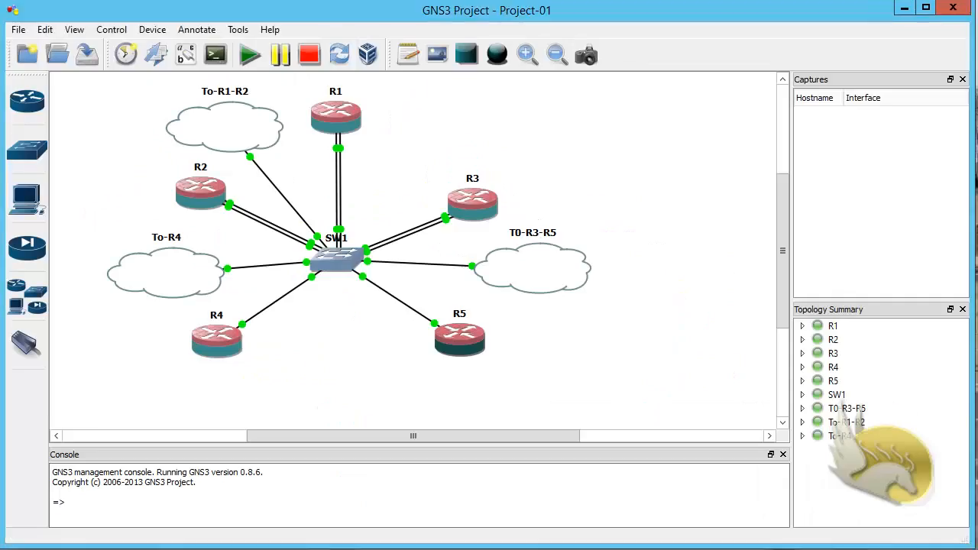
drag(0, 0, 329, 104)
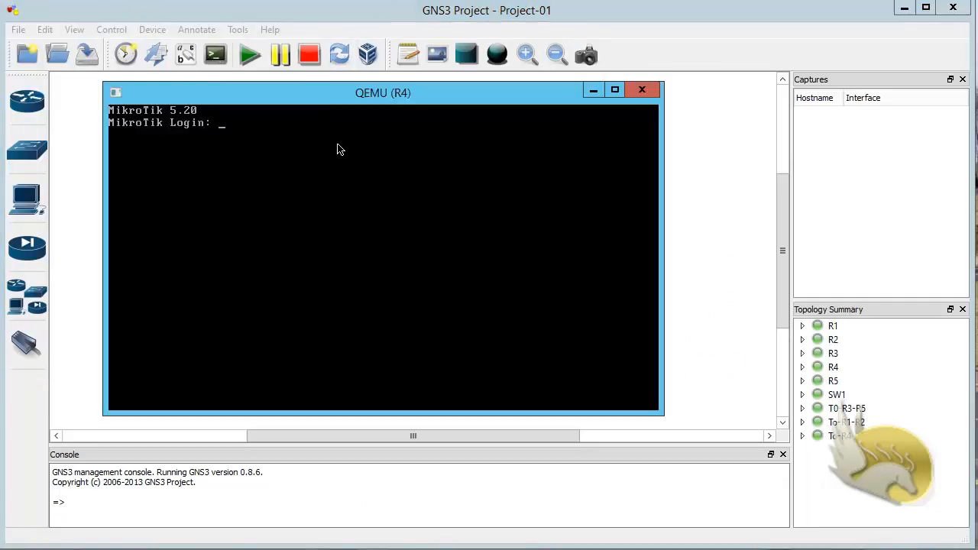
text(admin)
key(Return)
Step: Add 192.168.24.104/24 on R4's ether1, correcting a typo in the address
key(Return)
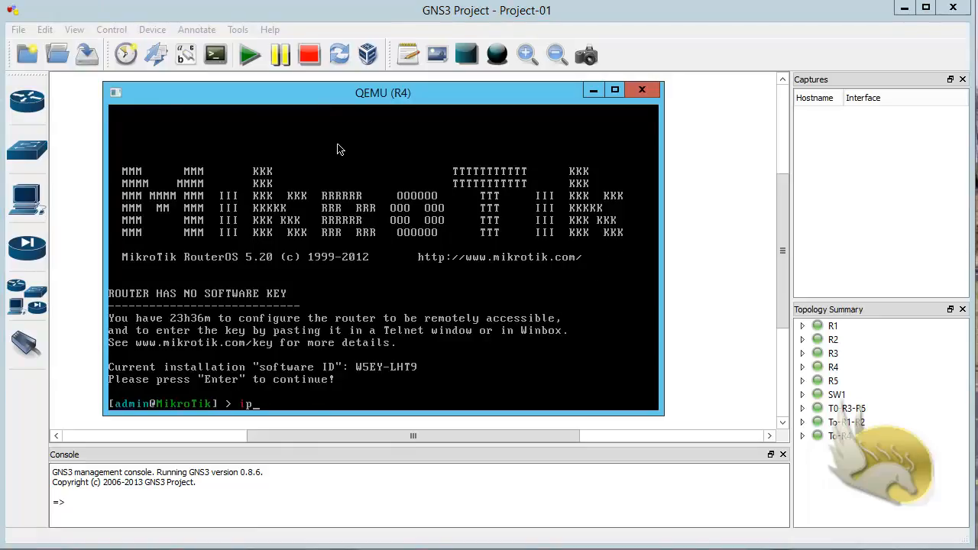
text(ip add add)
key(Return)
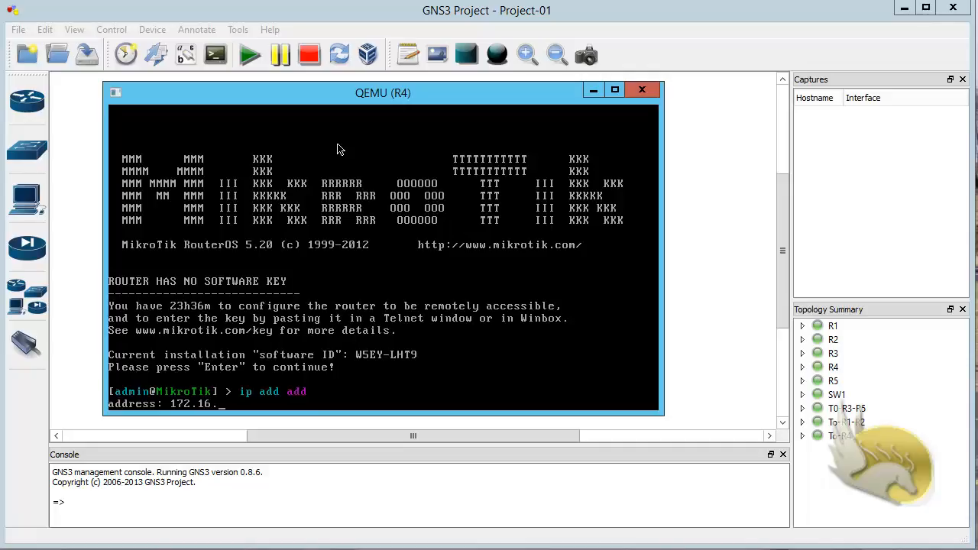
key(BackSpace)
key(BackSpace)
key(BackSpace)
key(BackSpace)
text(104)
key(Return)
text(ether)
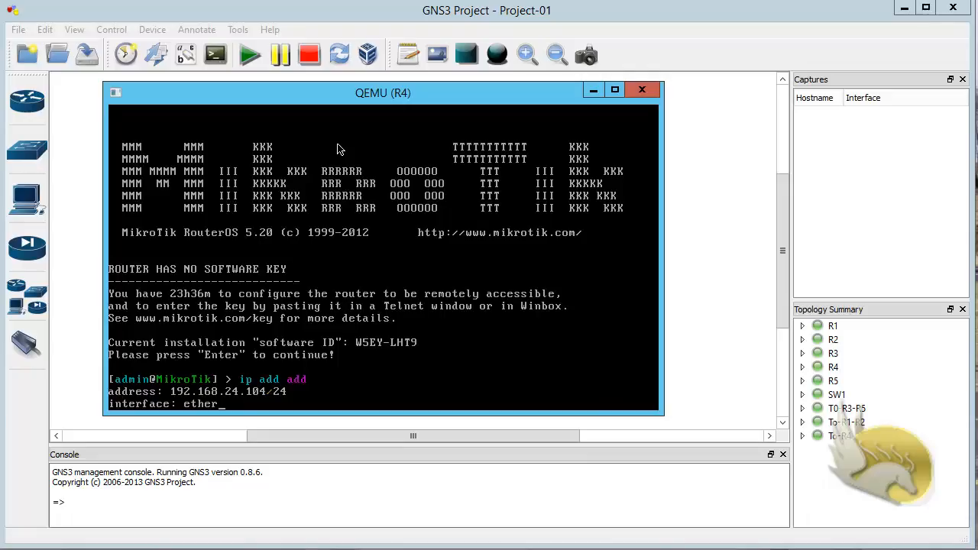
text(1)
key(Return)
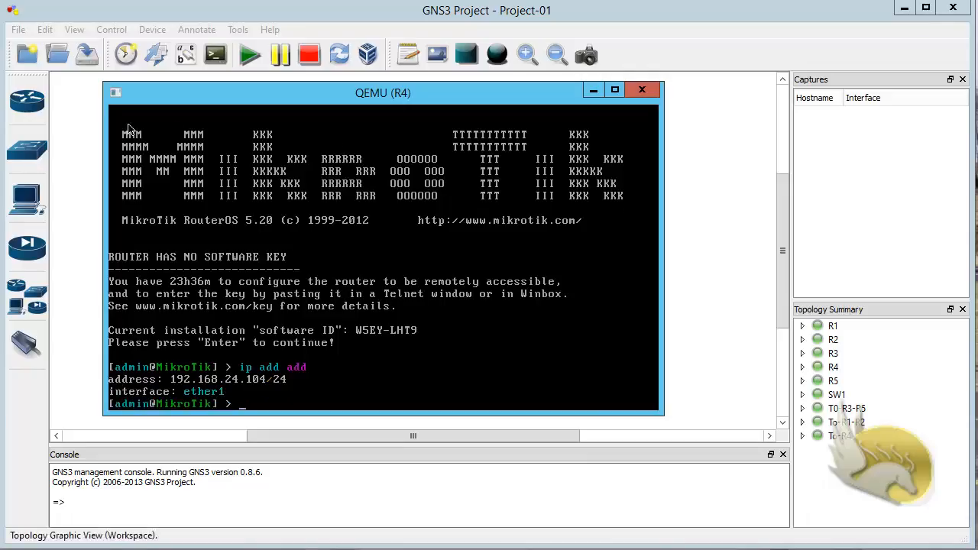
Step: Minimize R4's console, save Project-01, and nudge R4 slightly on the canvas
click(593, 91)
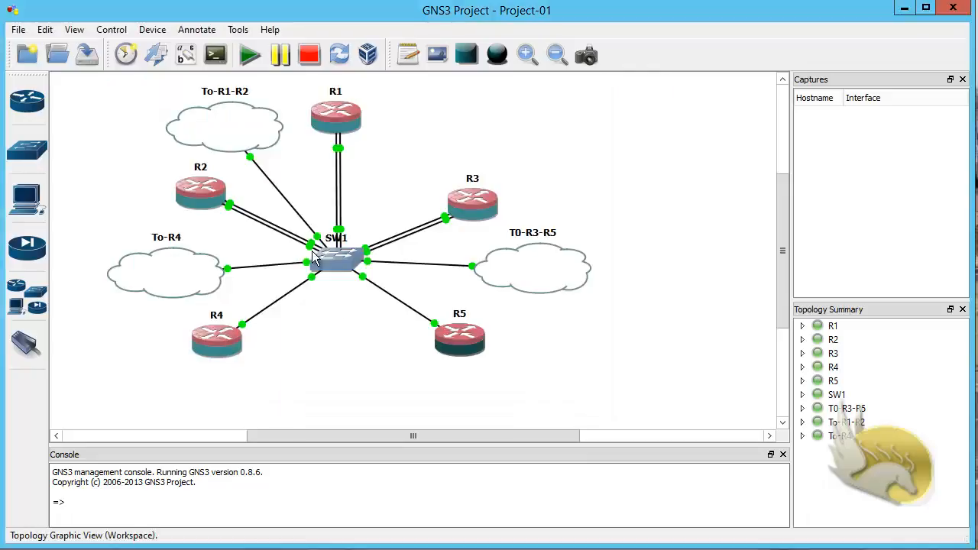
click(18, 30)
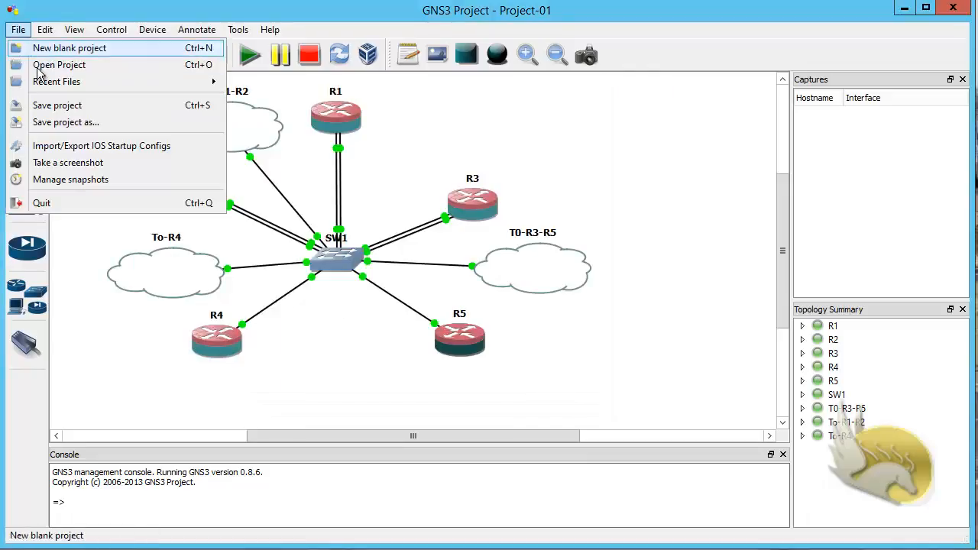
click(63, 108)
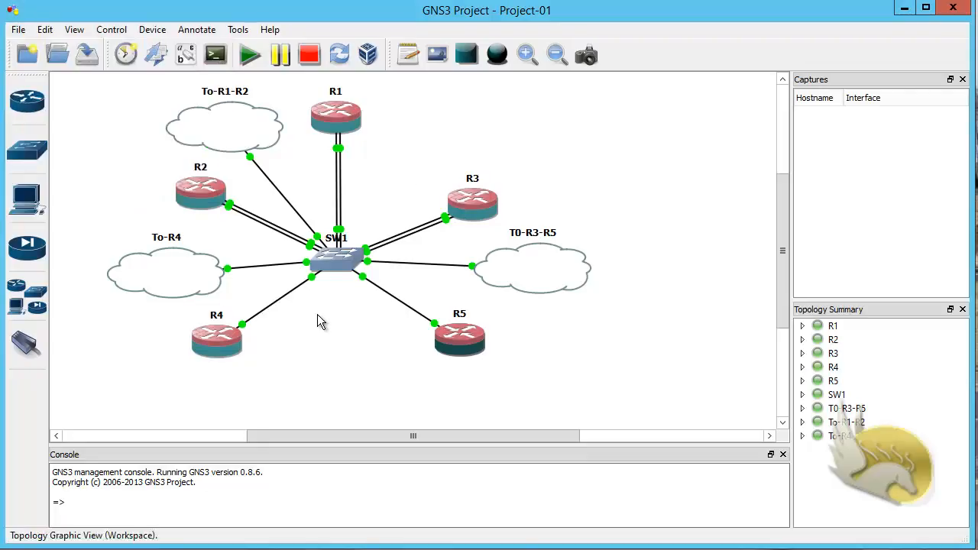
drag(236, 344, 245, 350)
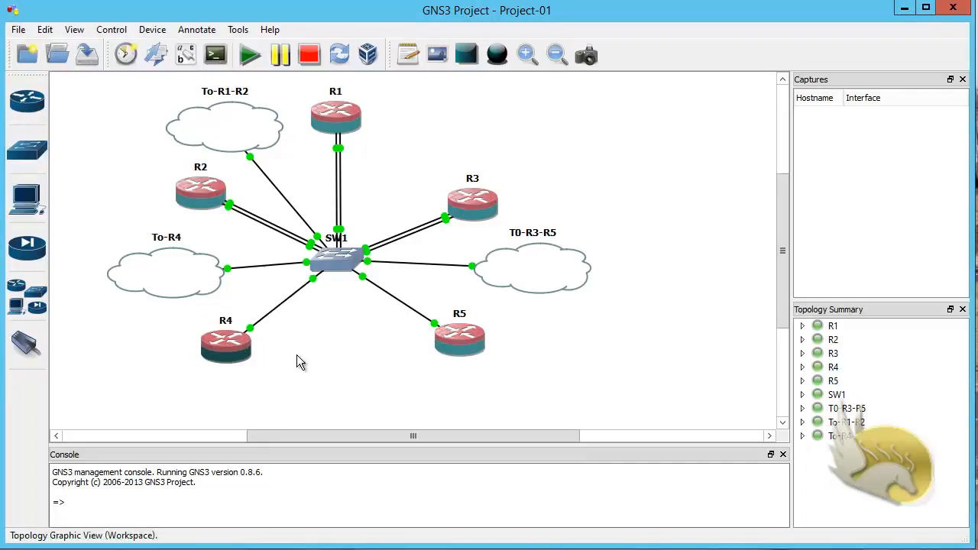
click(329, 371)
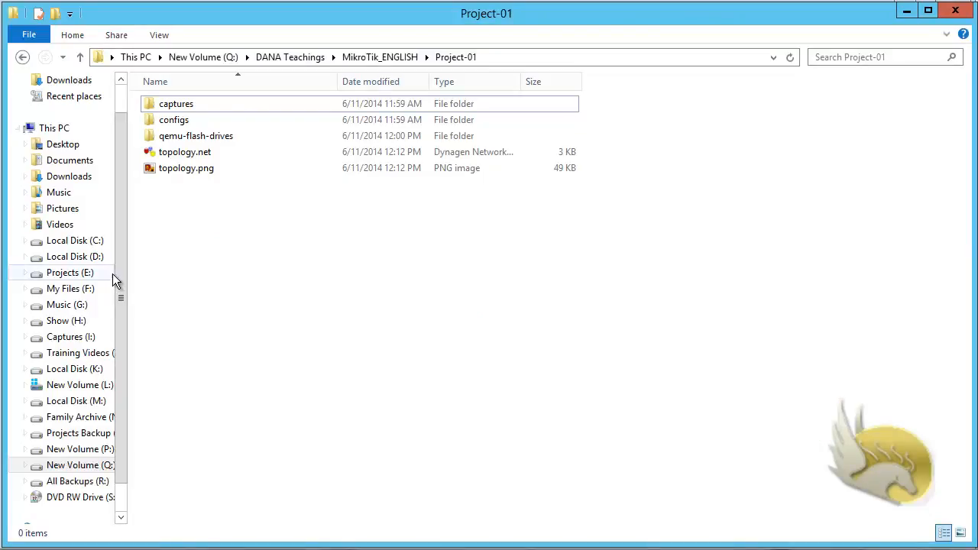
Step: Browse to M:\Program Files\GNS3 looking for WinBox
click(76, 405)
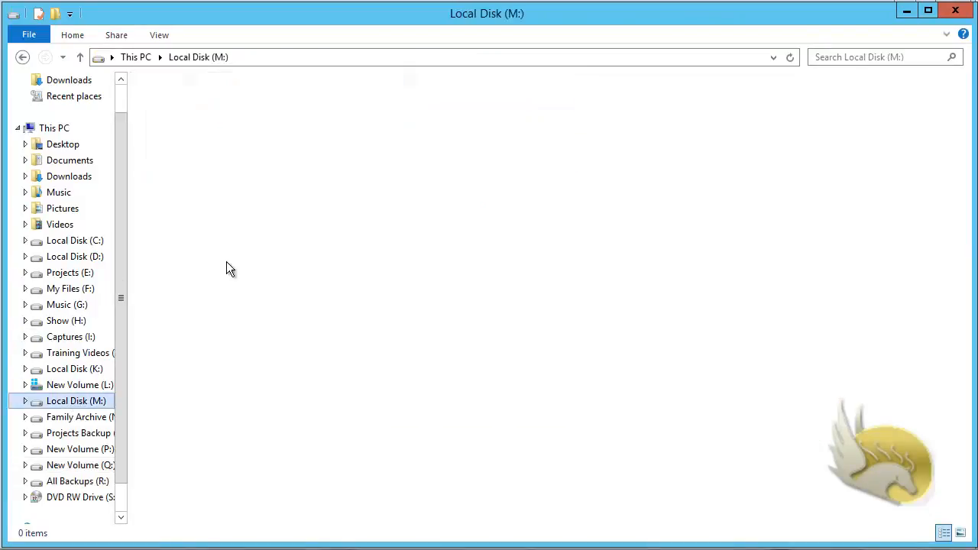
click(203, 125)
double_click(205, 122)
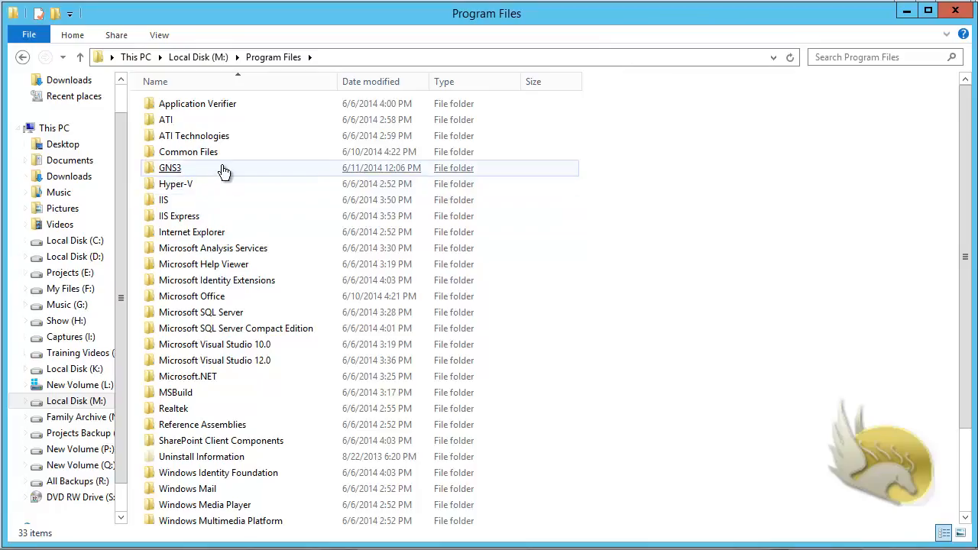
double_click(225, 165)
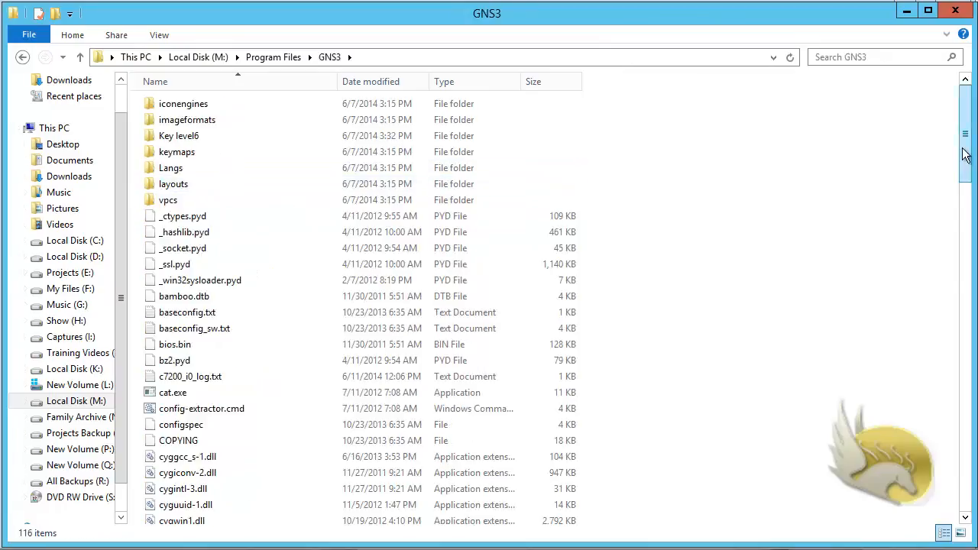
drag(964, 149, 963, 463)
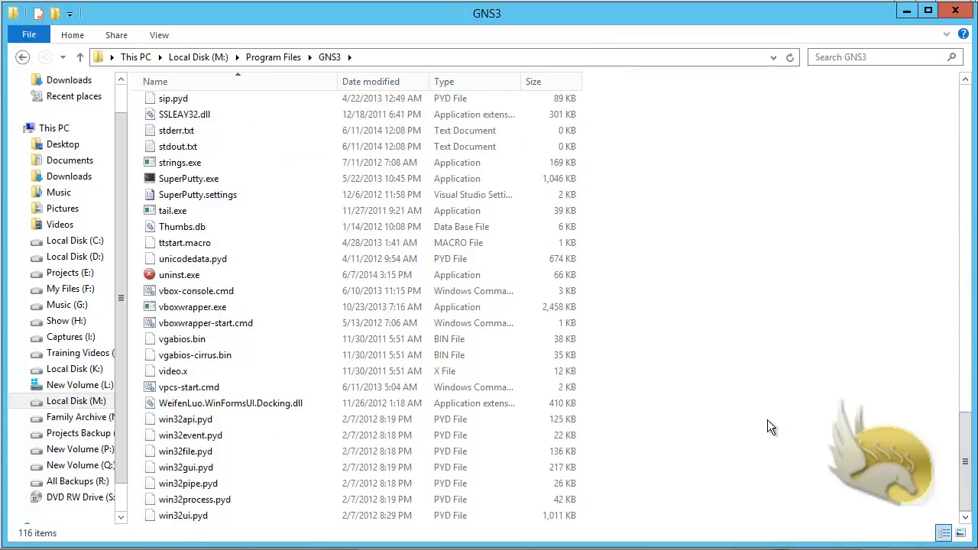
Step: Open D:\Program Files\GNS3 and launch winbox.exe
click(70, 259)
double_click(201, 137)
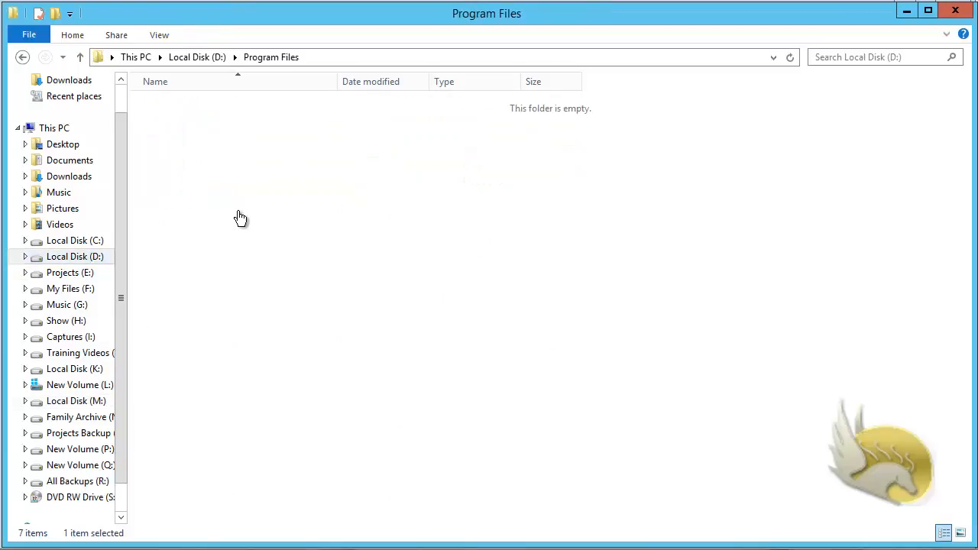
double_click(219, 232)
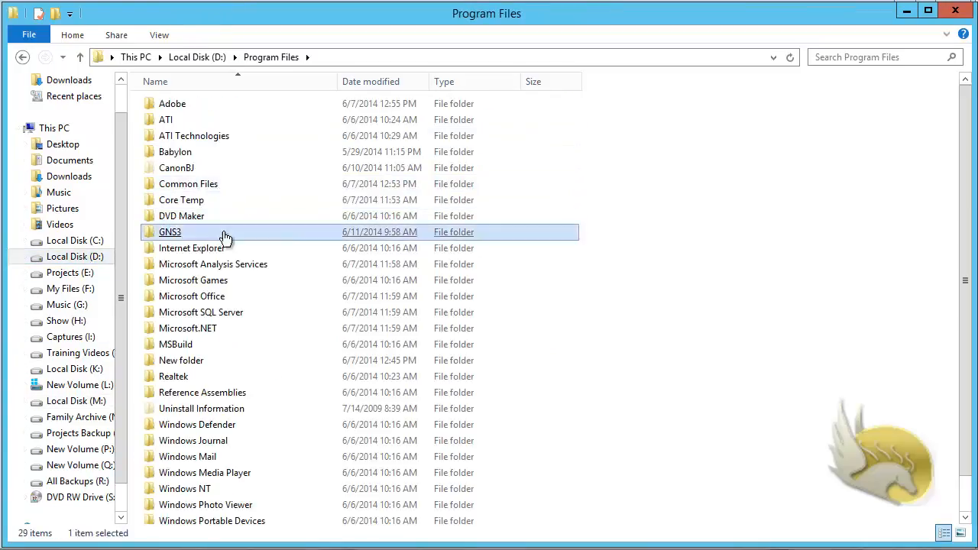
scroll(511, 312, down, 1)
scroll(512, 312, down, 20)
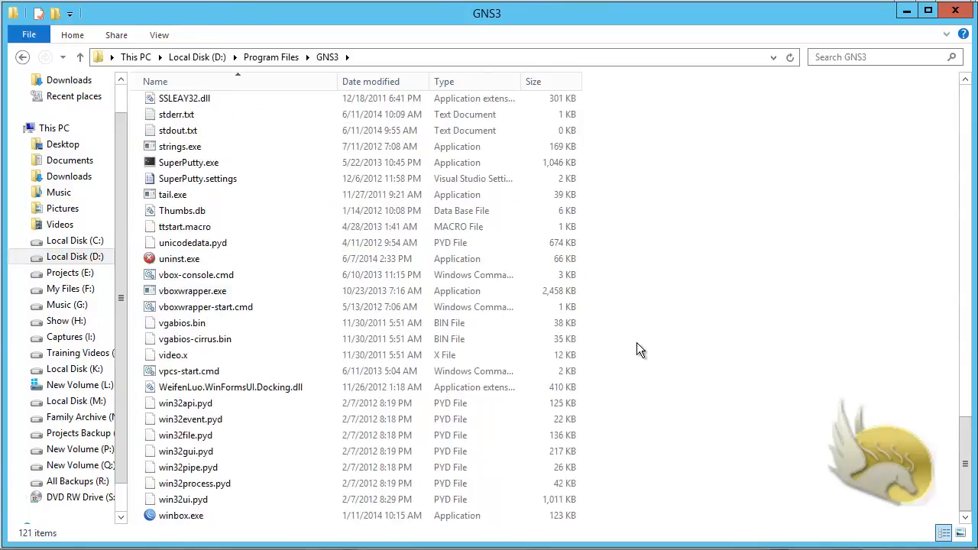
click(197, 518)
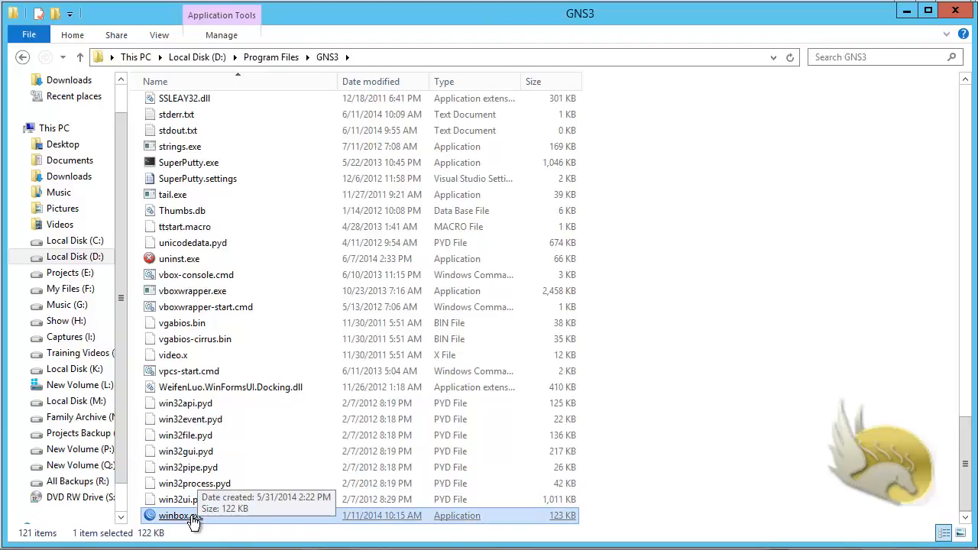
double_click(195, 518)
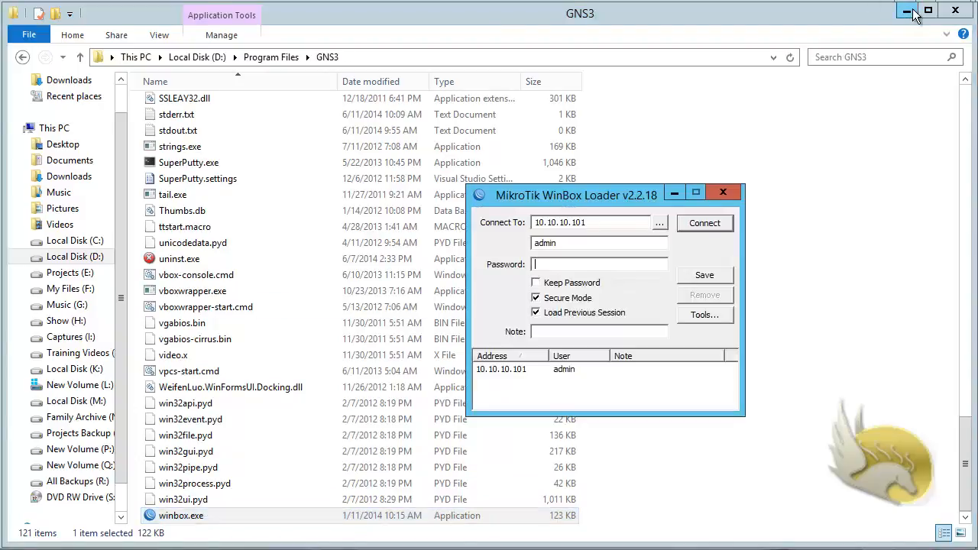
Step: Save a 10.10.12.101 session in WinBox and delete the outdated 10.10.10.101 session
click(909, 12)
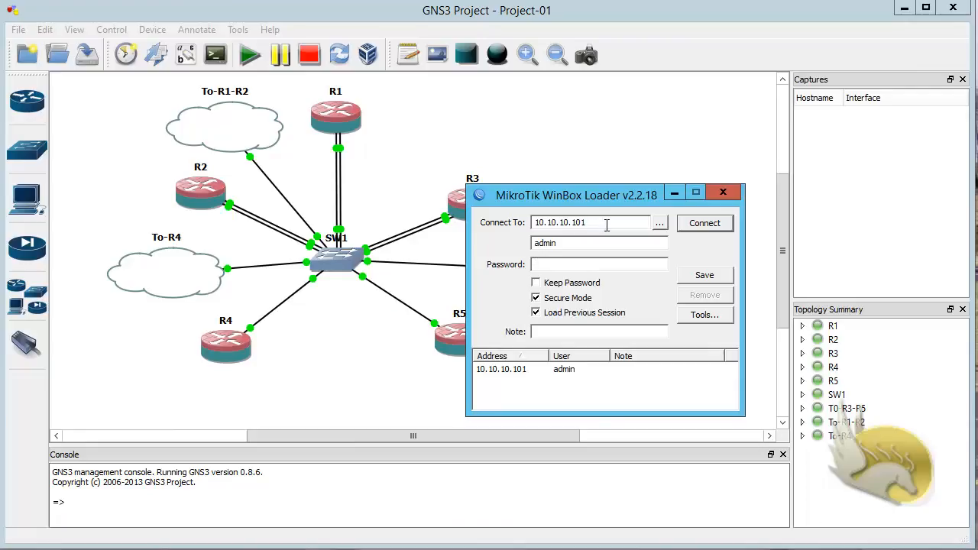
double_click(606, 225)
text(10.)
drag(573, 190, 564, 161)
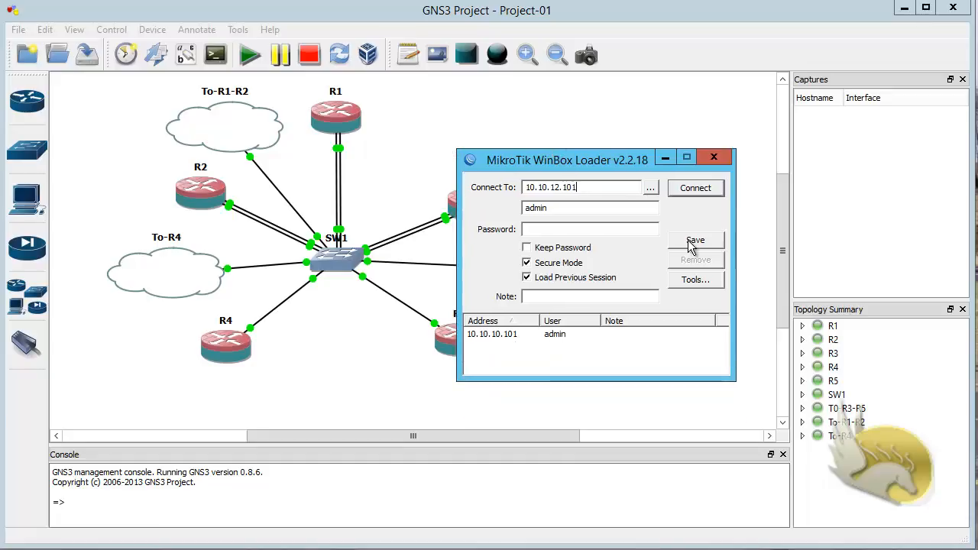
click(695, 239)
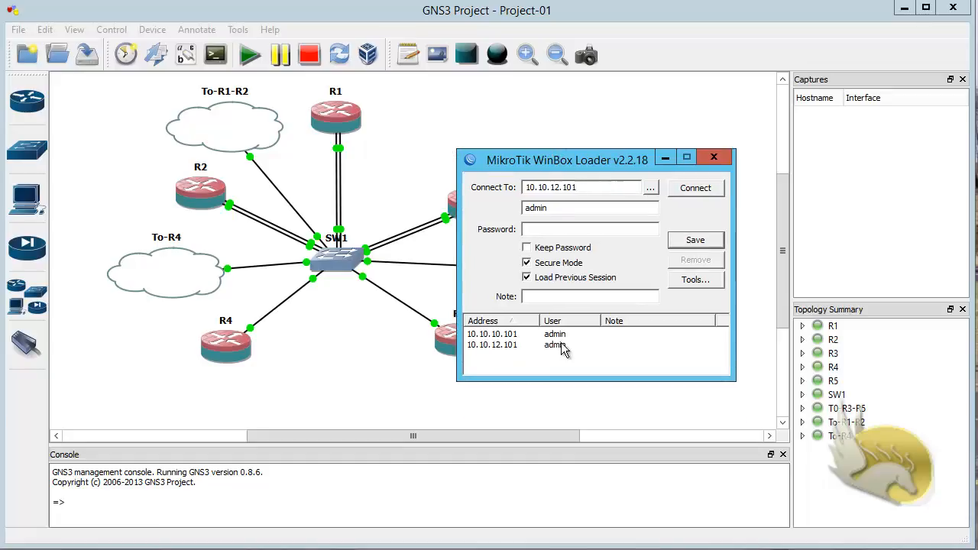
click(512, 336)
click(694, 260)
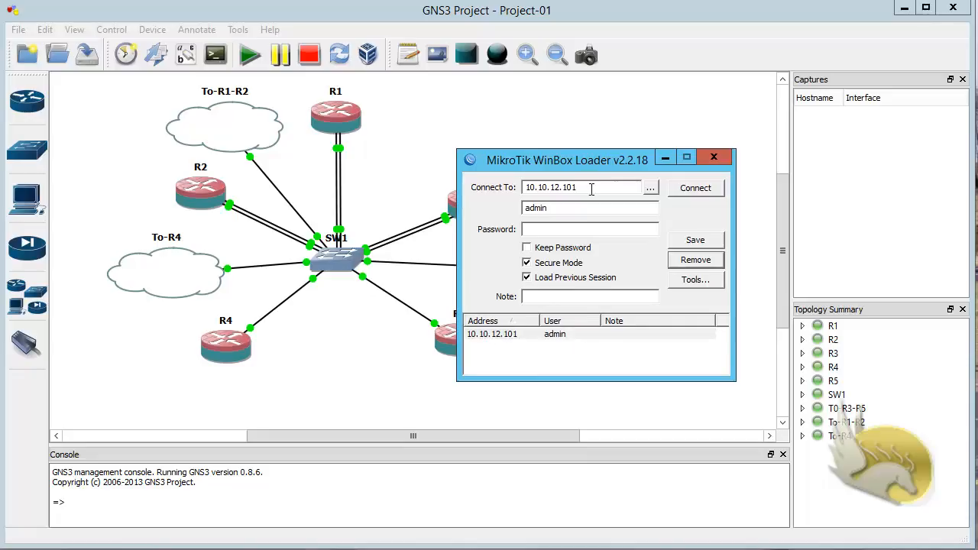
Step: Connect to 10.10.12.101, import key.KEY as its license, and confirm the reboot
click(692, 191)
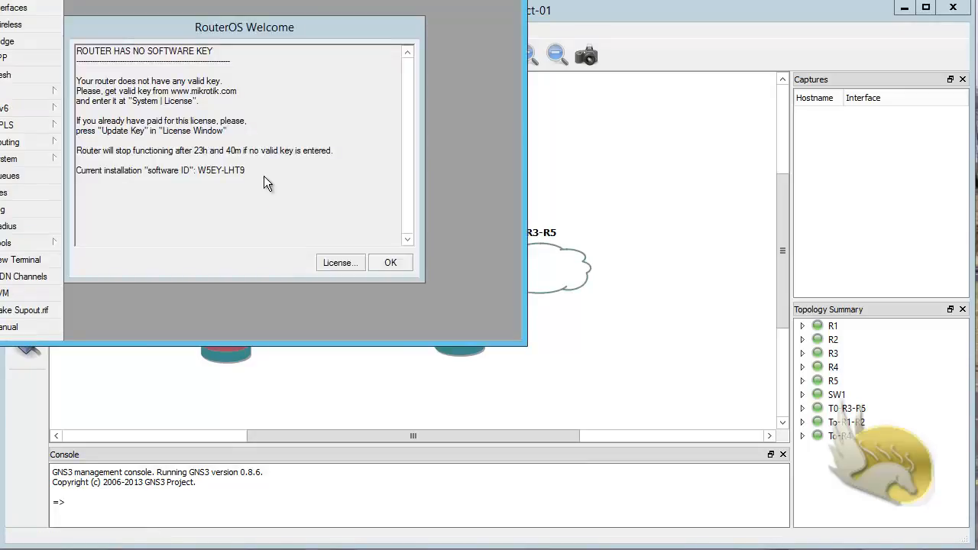
click(336, 263)
click(399, 166)
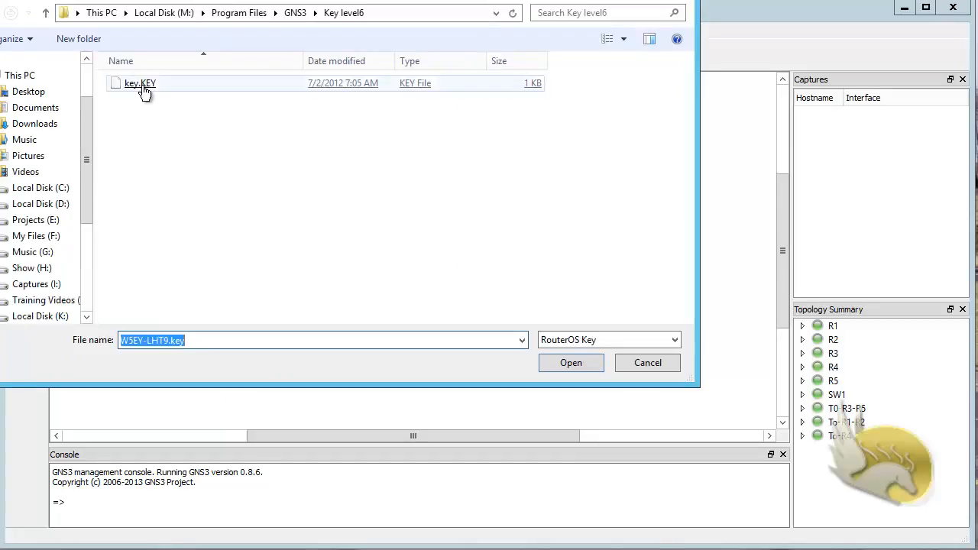
double_click(142, 84)
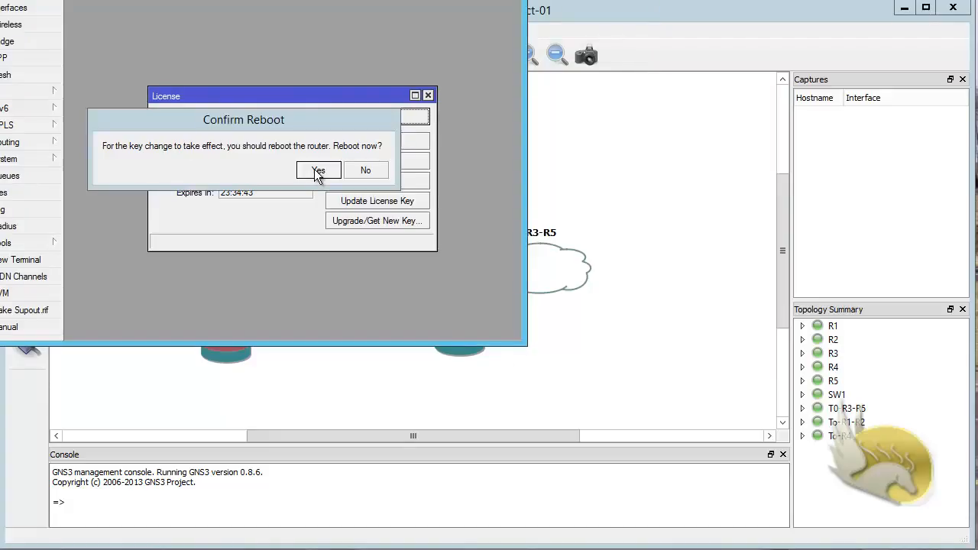
click(317, 171)
click(342, 120)
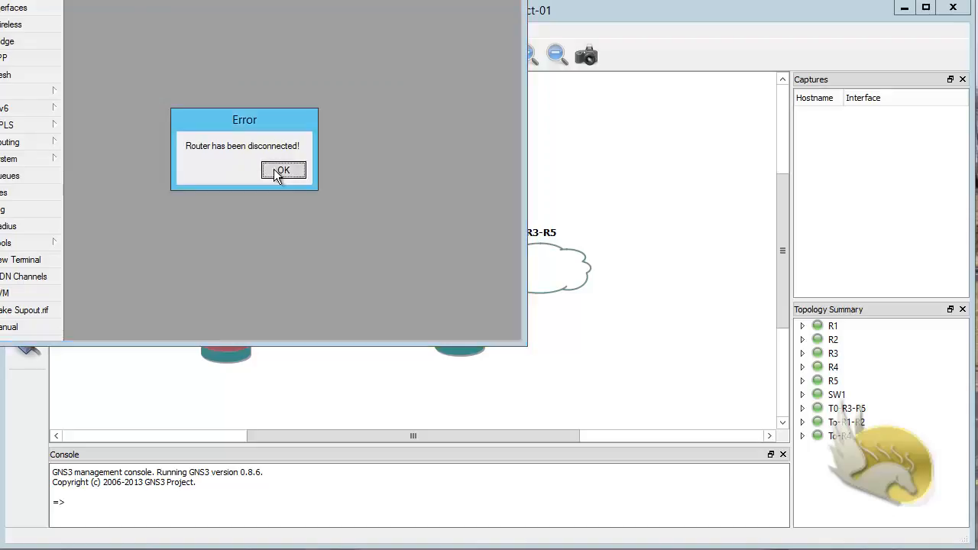
click(280, 171)
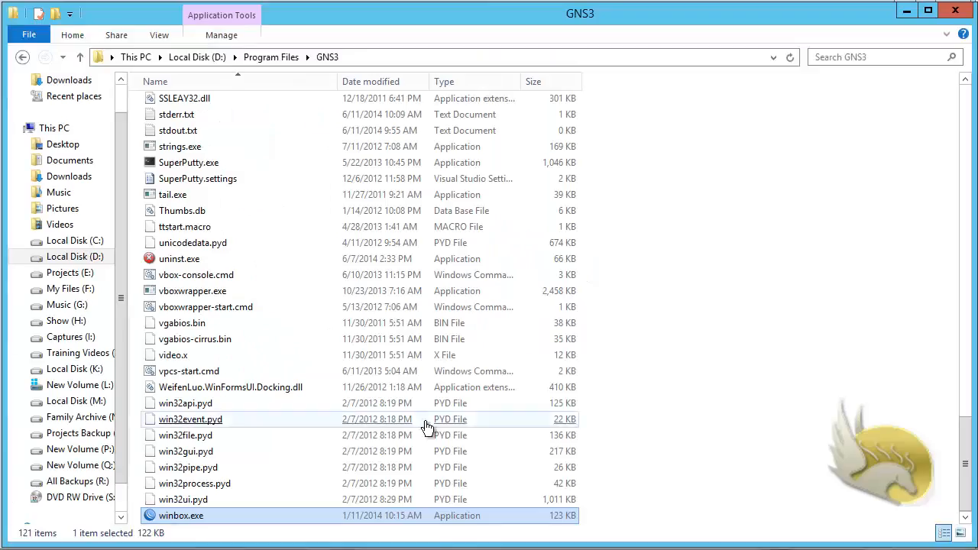
Step: Relaunch WinBox, save a 10.10.12.102 session, and connect to it
double_click(184, 515)
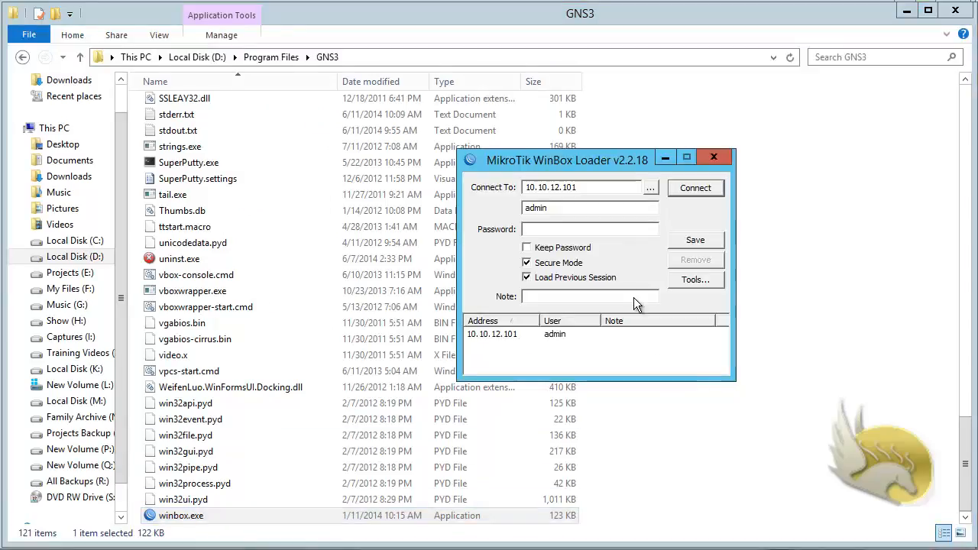
drag(598, 189, 574, 188)
text(2)
click(702, 240)
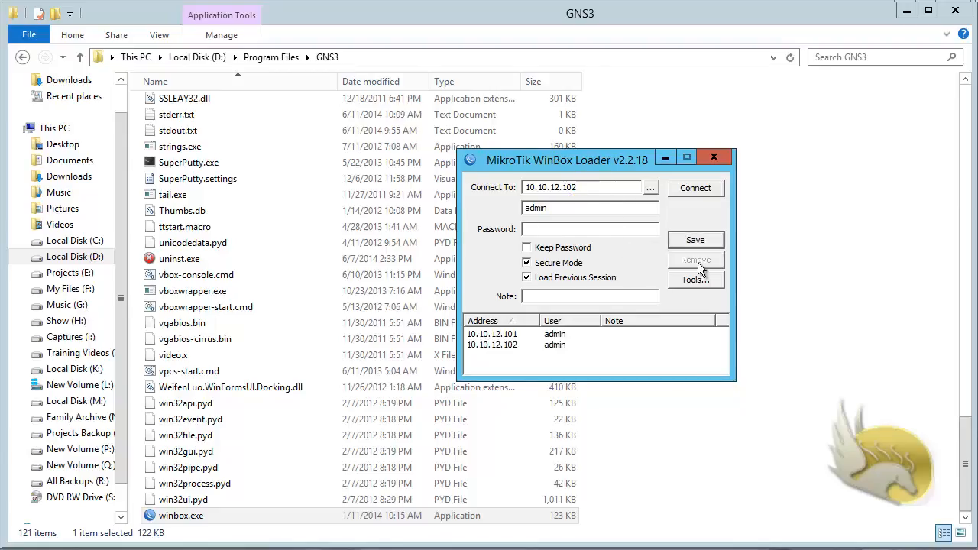
click(695, 191)
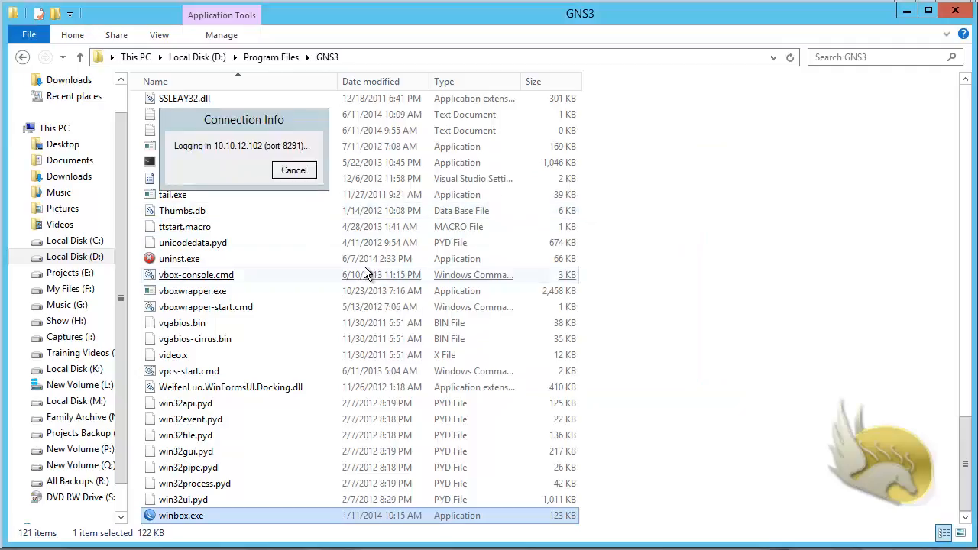
Step: Import key.KEY as 10.10.12.102's license and confirm the reboot
click(370, 323)
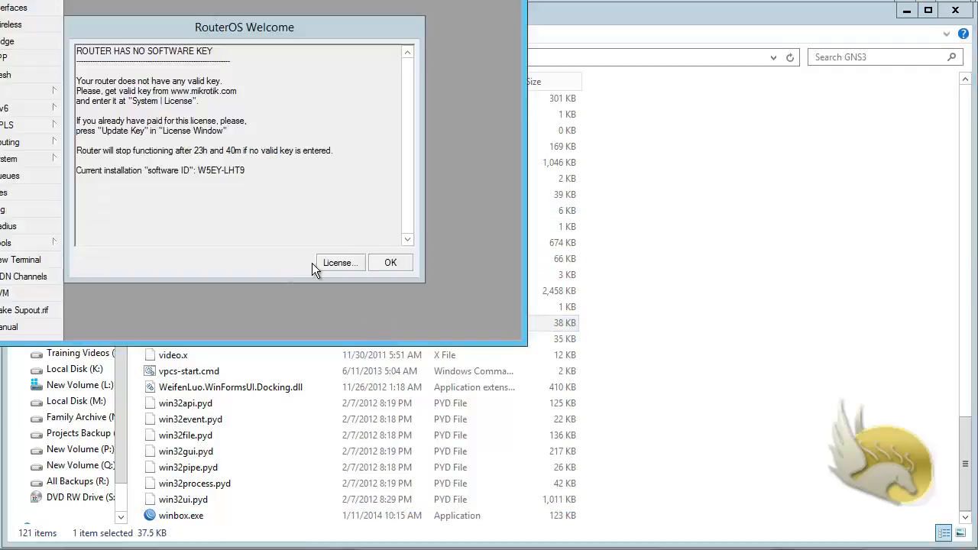
click(328, 268)
click(384, 162)
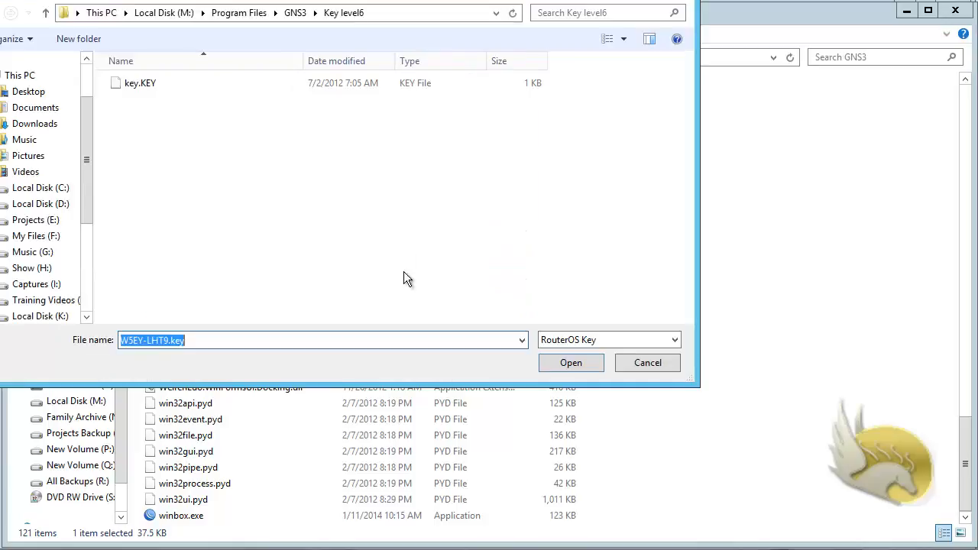
double_click(139, 85)
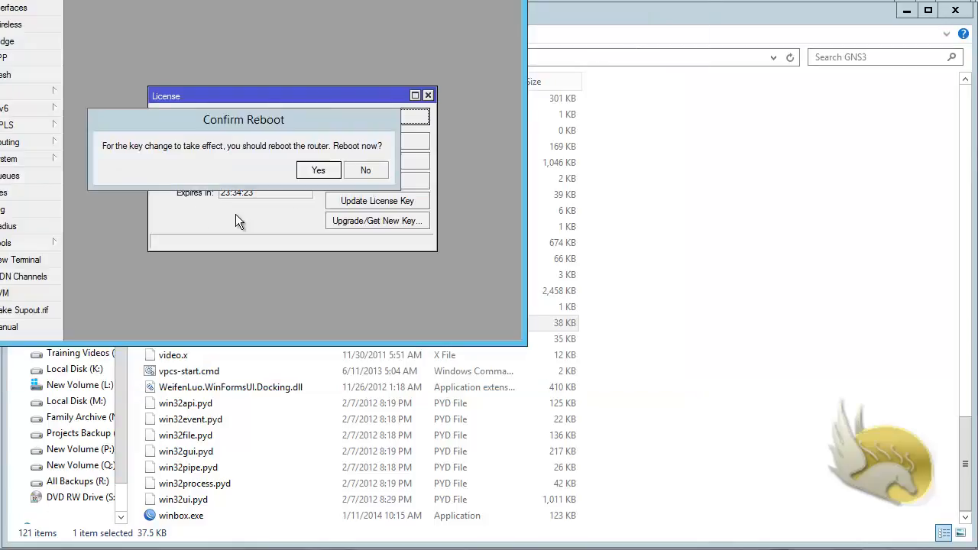
click(314, 169)
click(354, 120)
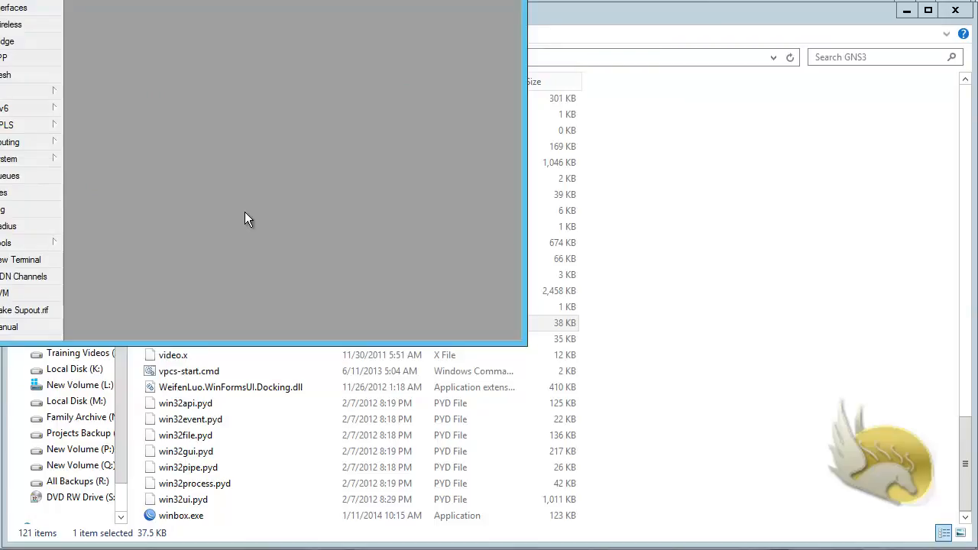
click(293, 169)
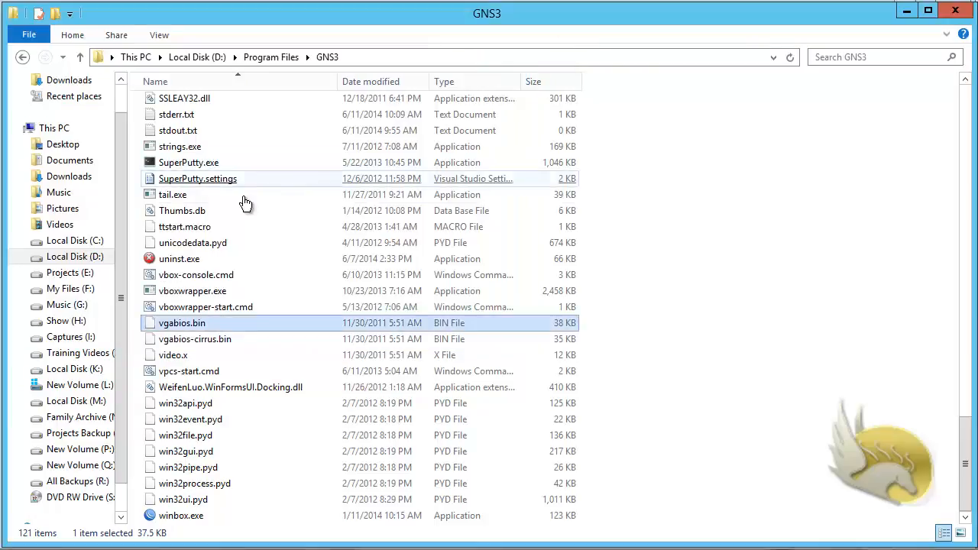
double_click(181, 515)
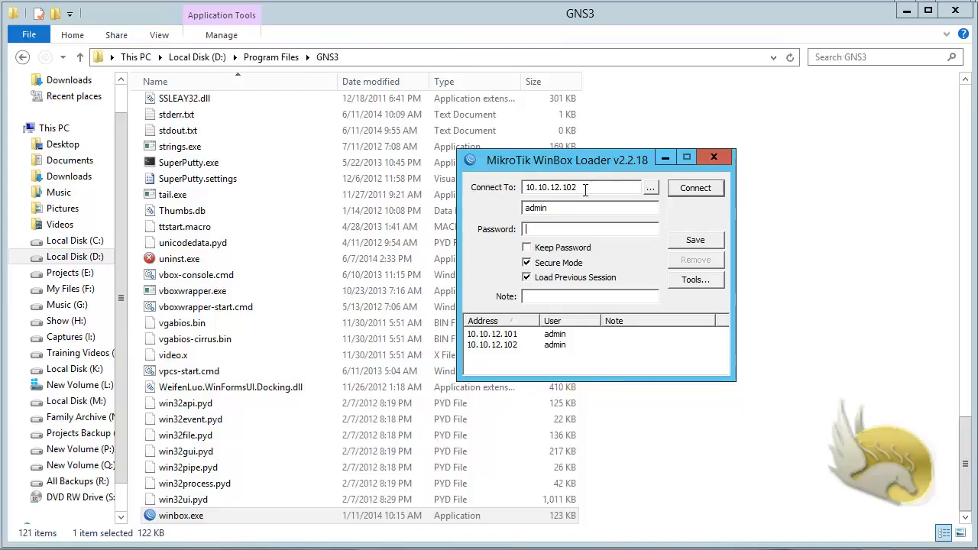
Step: Save a 172.16.35.3 session in WinBox and cancel the stalled connection attempt
drag(585, 191, 561, 188)
text(3)
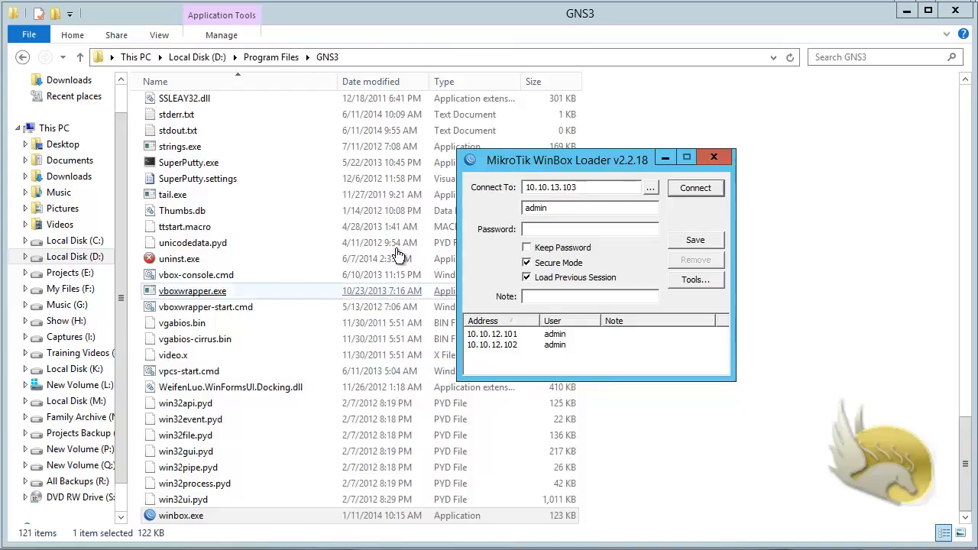
drag(579, 187, 488, 191)
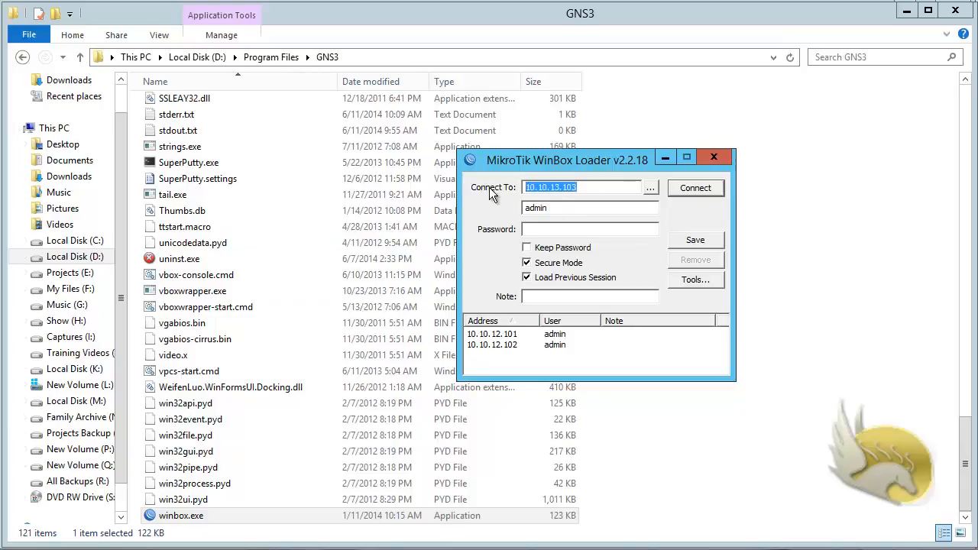
text(172.16.)
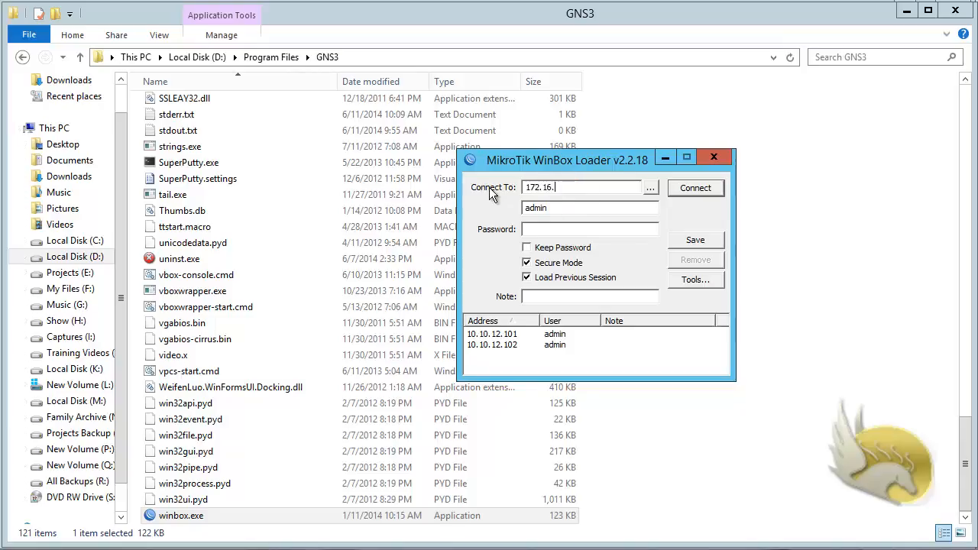
text(35.3)
click(701, 239)
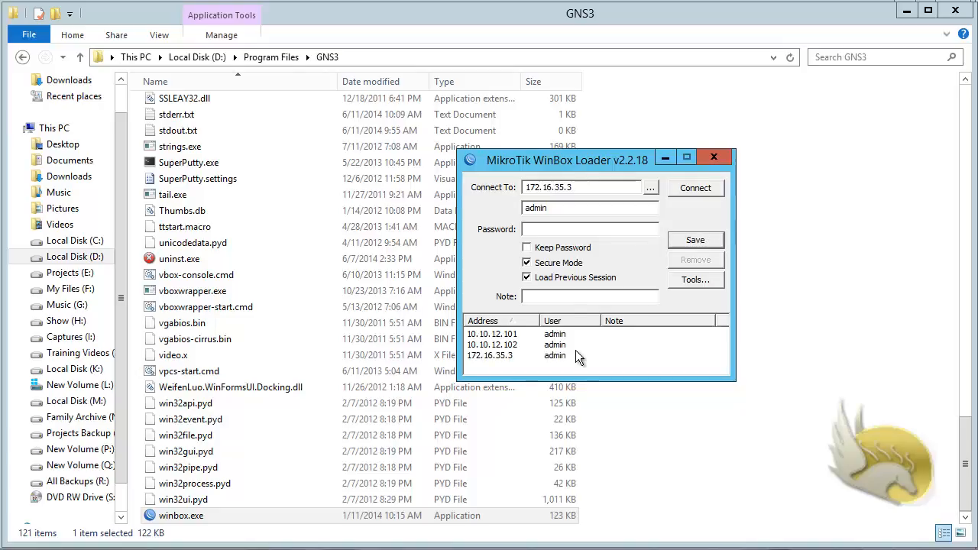
click(693, 189)
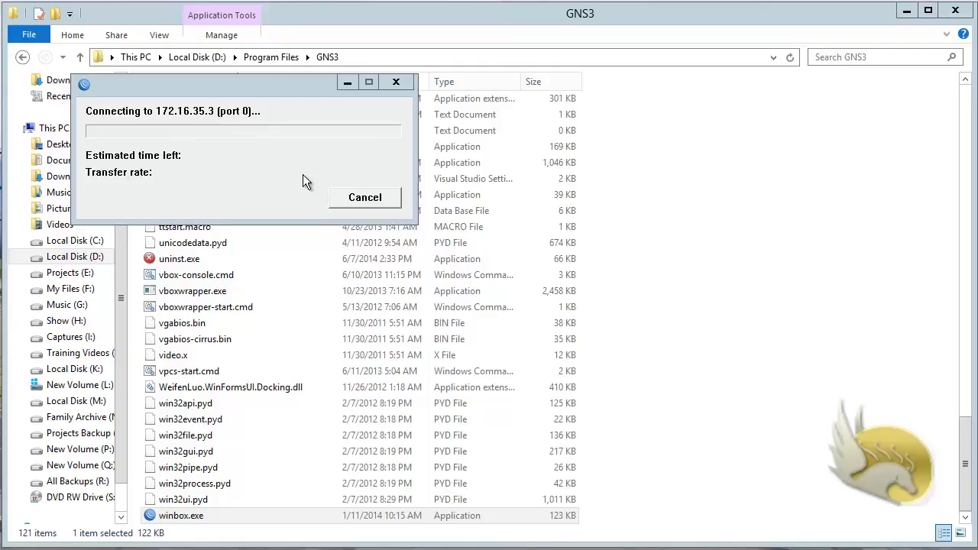
click(355, 197)
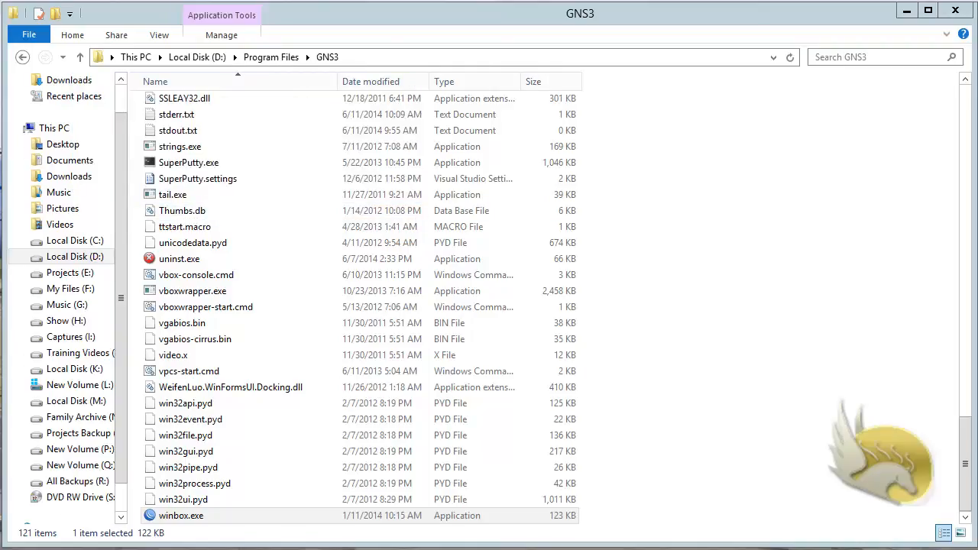
double_click(167, 518)
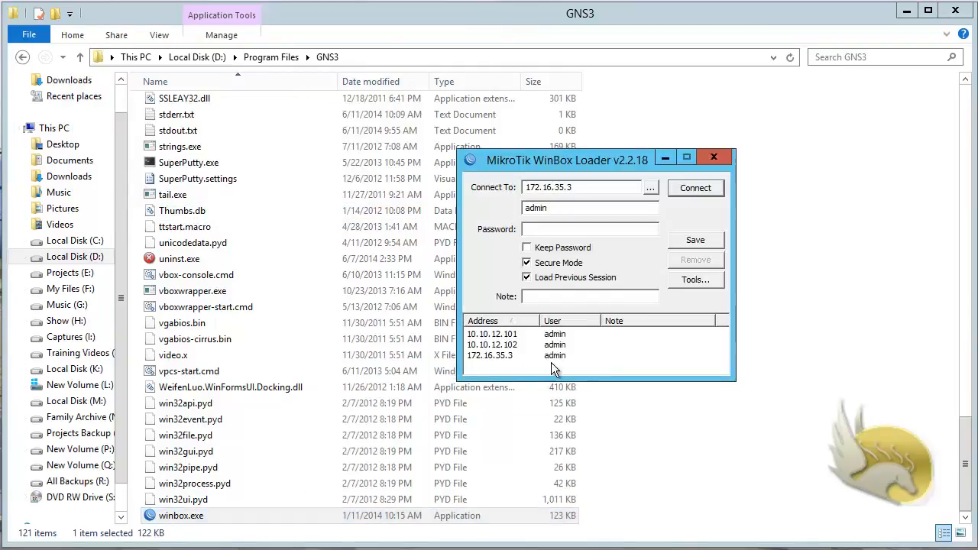
Step: Delete the 172.16.35.3 saved session, then save and connect to 172.16.35.103
click(509, 356)
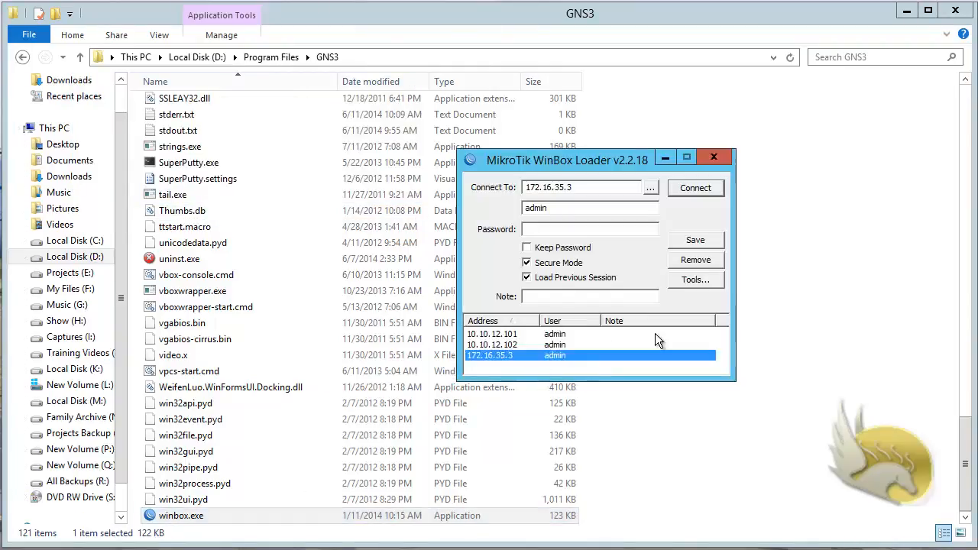
click(699, 261)
drag(588, 187, 562, 187)
drag(500, 185, 517, 187)
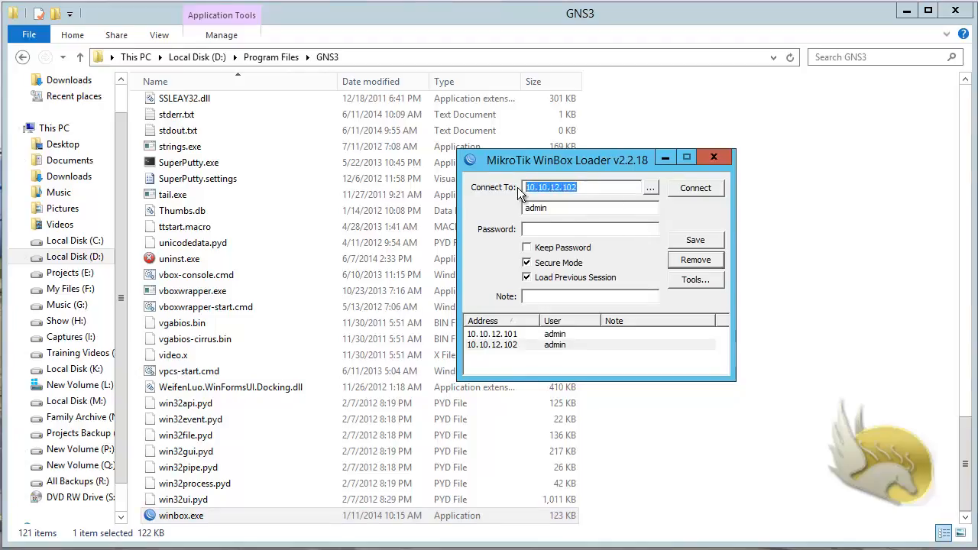
text(172.)
text(16.35.103)
click(701, 238)
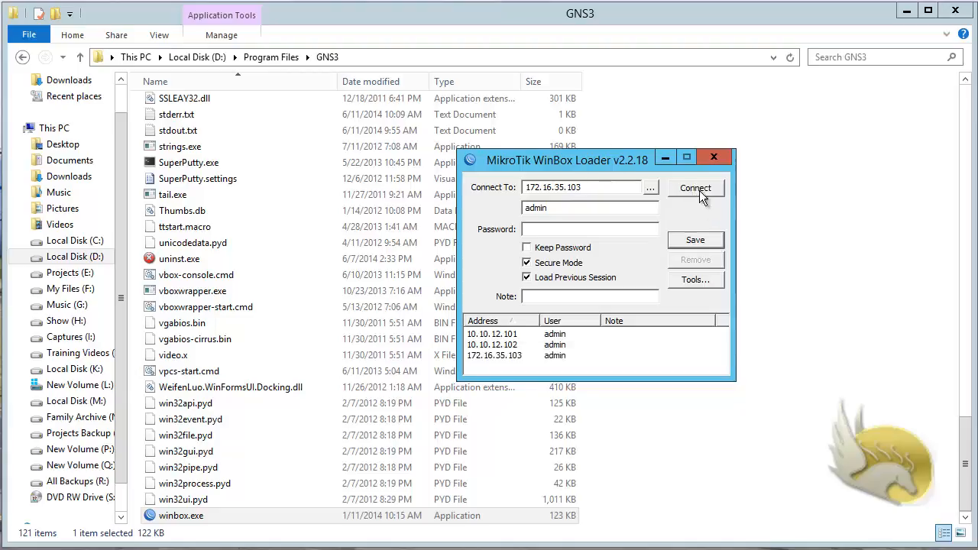
click(697, 189)
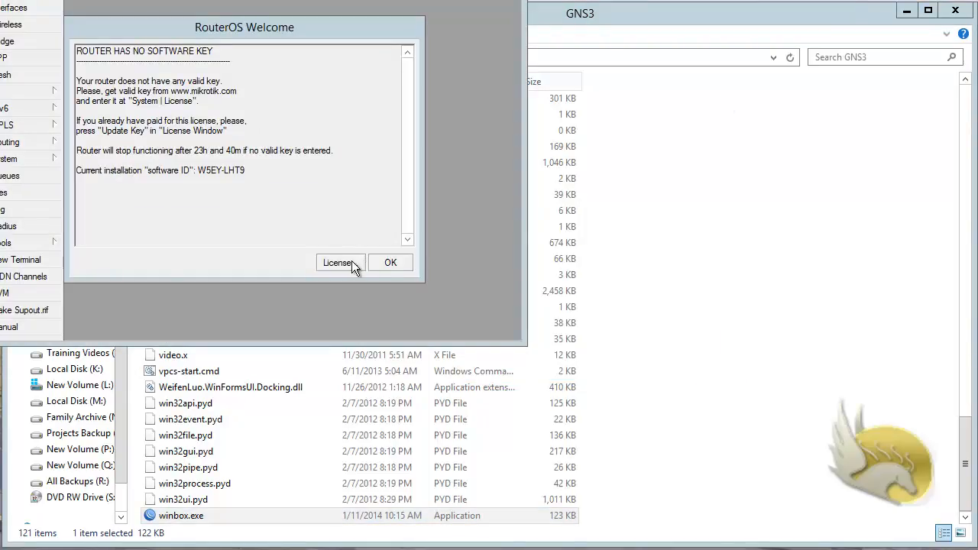
Step: Import the license key file, confirm the reboot, and dismiss the disconnect error
click(340, 263)
click(383, 161)
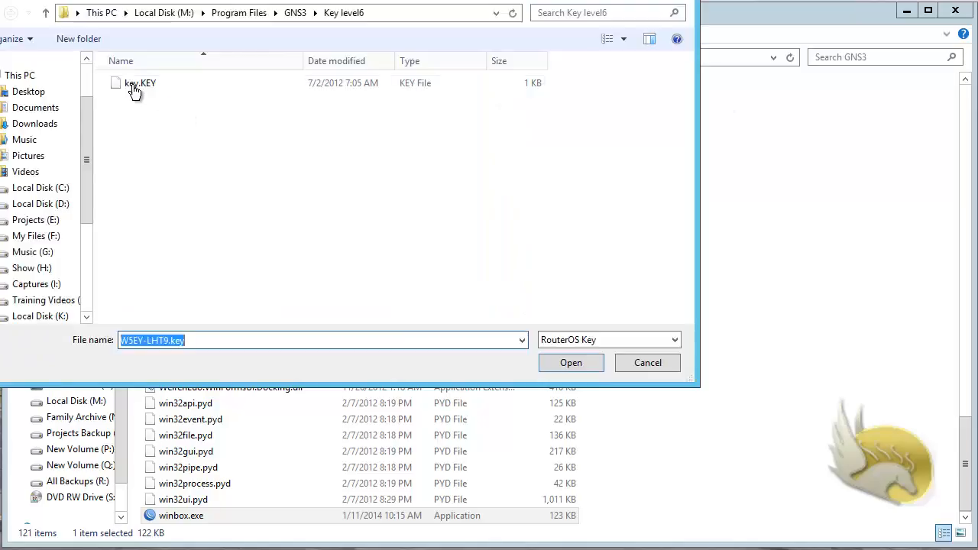
double_click(130, 92)
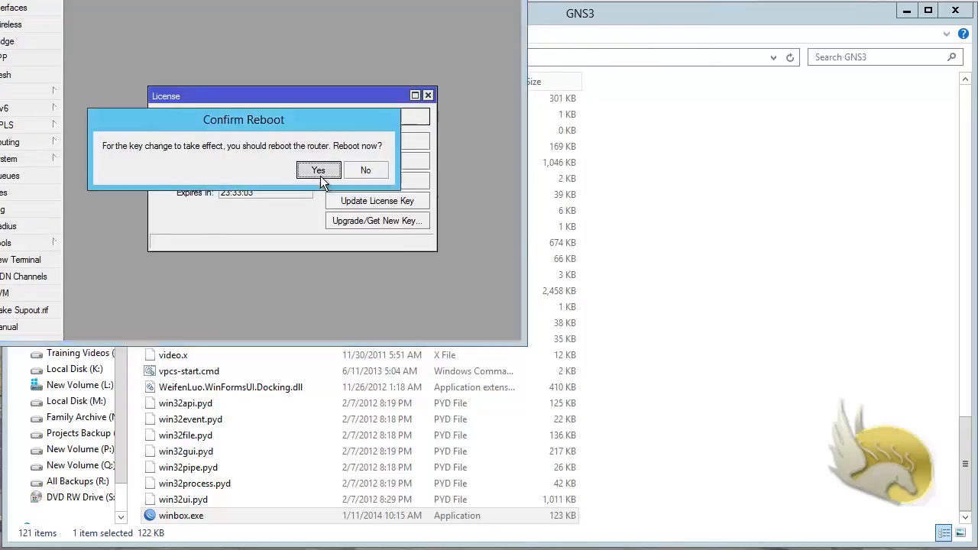
click(319, 169)
click(377, 118)
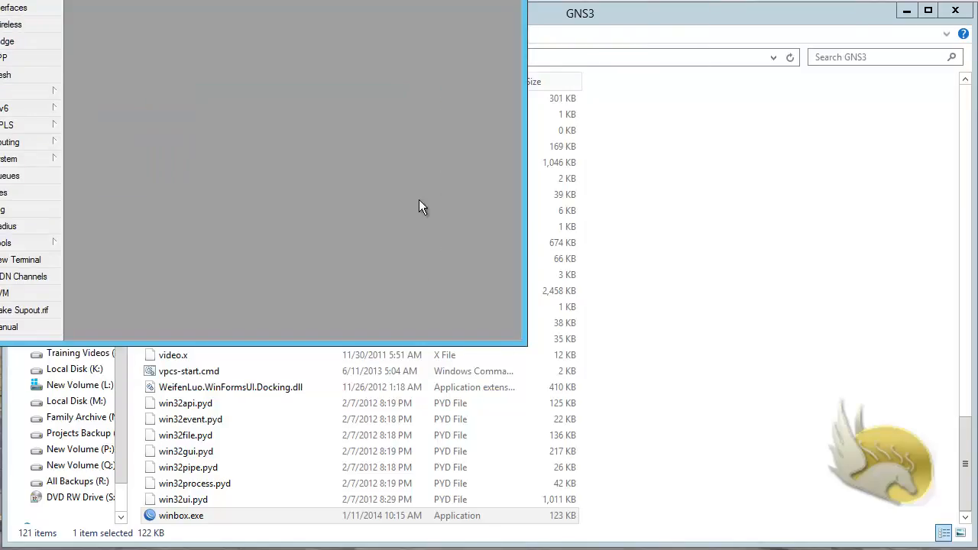
click(282, 168)
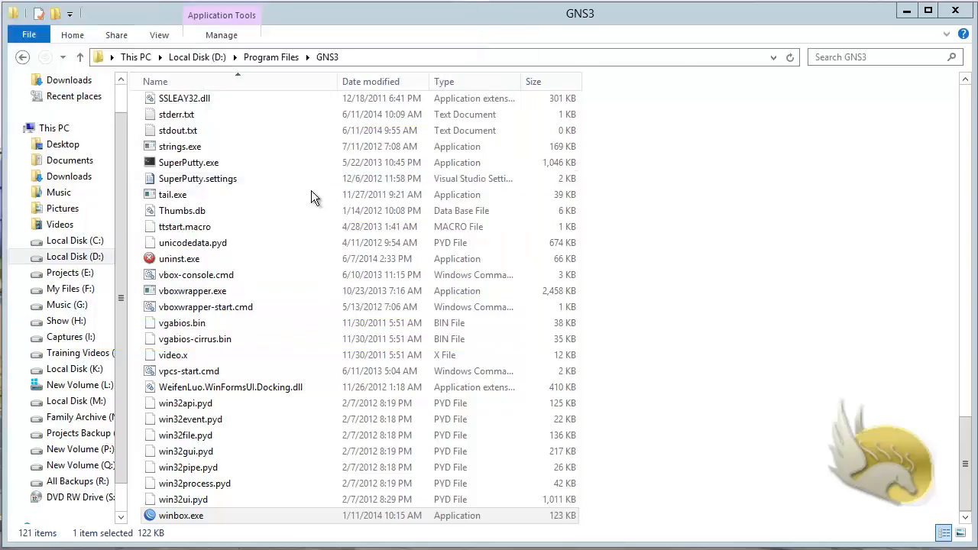
Step: Launch WinBox and connect to the router at 172.16.35.105
double_click(194, 510)
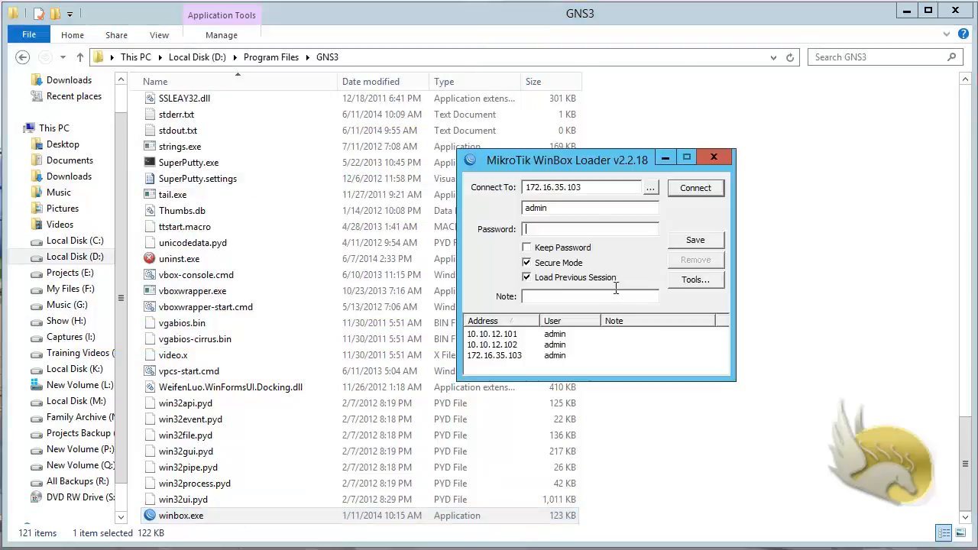
drag(595, 189, 475, 189)
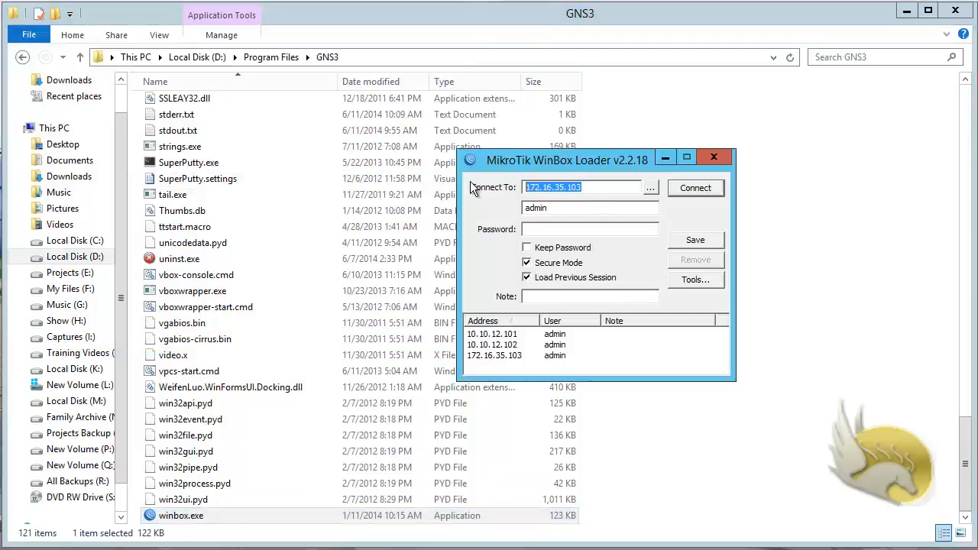
click(590, 187)
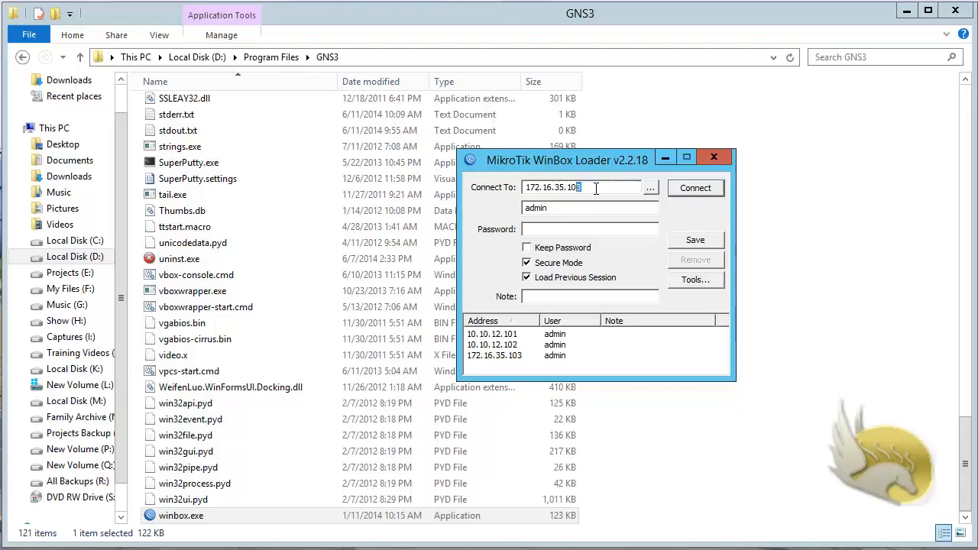
key(BackSpace)
text(5)
click(696, 188)
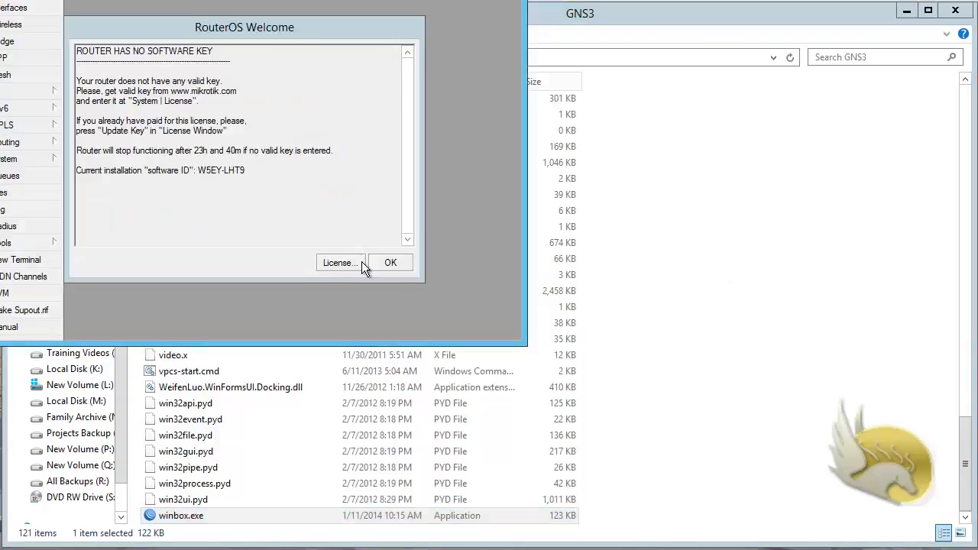
Step: Import key.KEY as the router's license, confirm the reboot, and dismiss the disconnect error
click(359, 261)
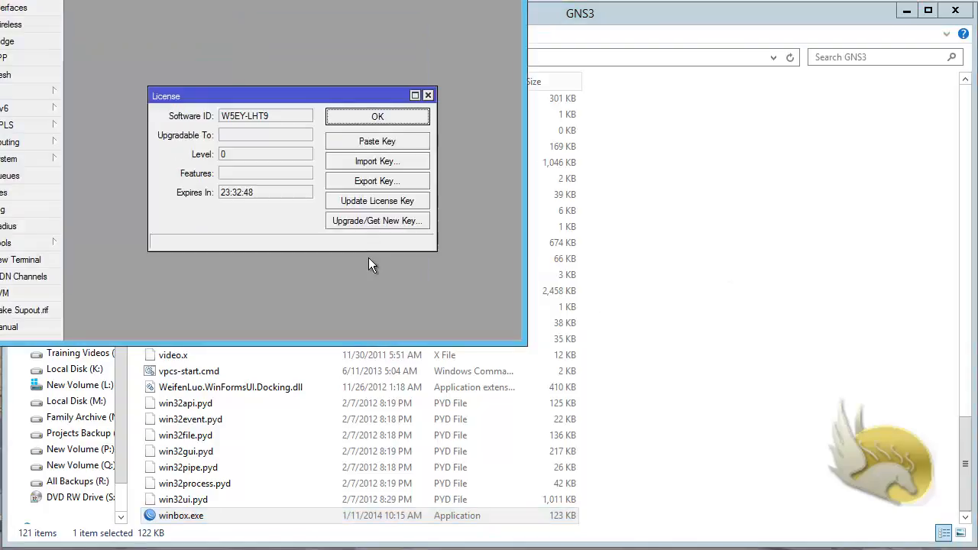
click(376, 162)
double_click(128, 86)
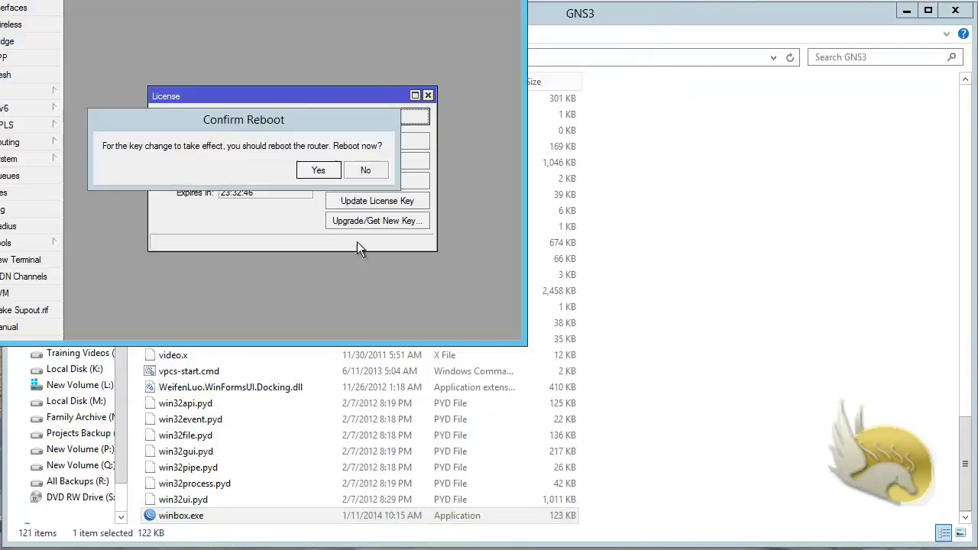
click(317, 169)
click(372, 118)
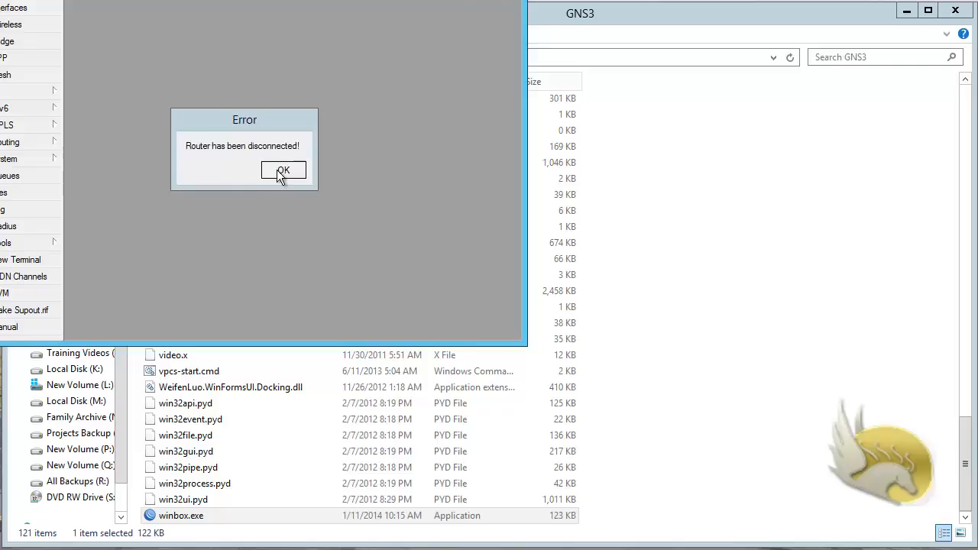
click(281, 170)
double_click(200, 515)
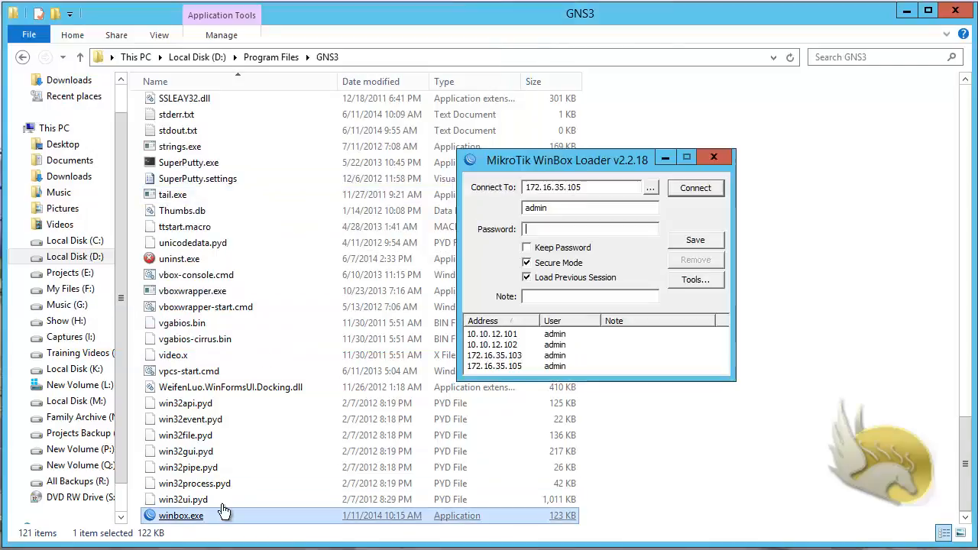
Step: Save 192.168.24.104 to the address list and connect to that router
drag(590, 191, 487, 193)
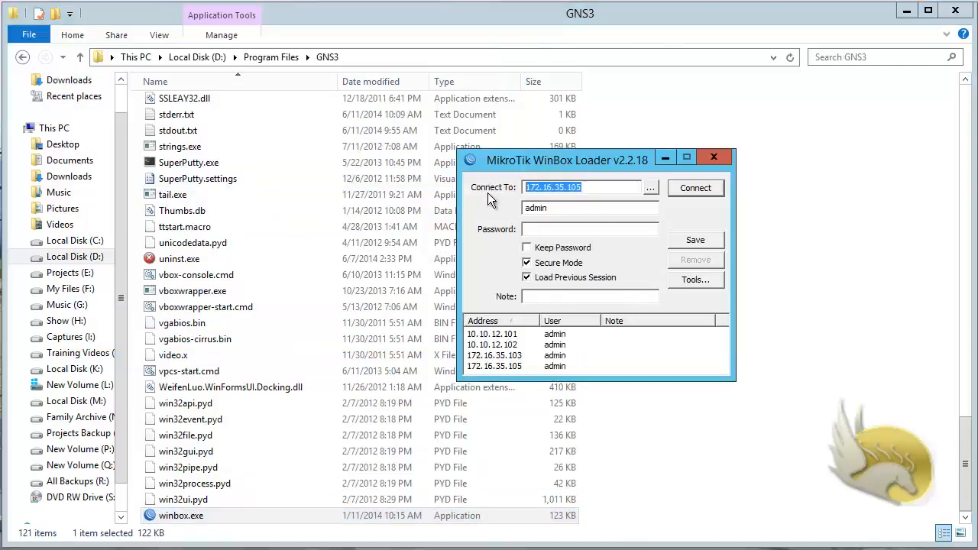
text(1)
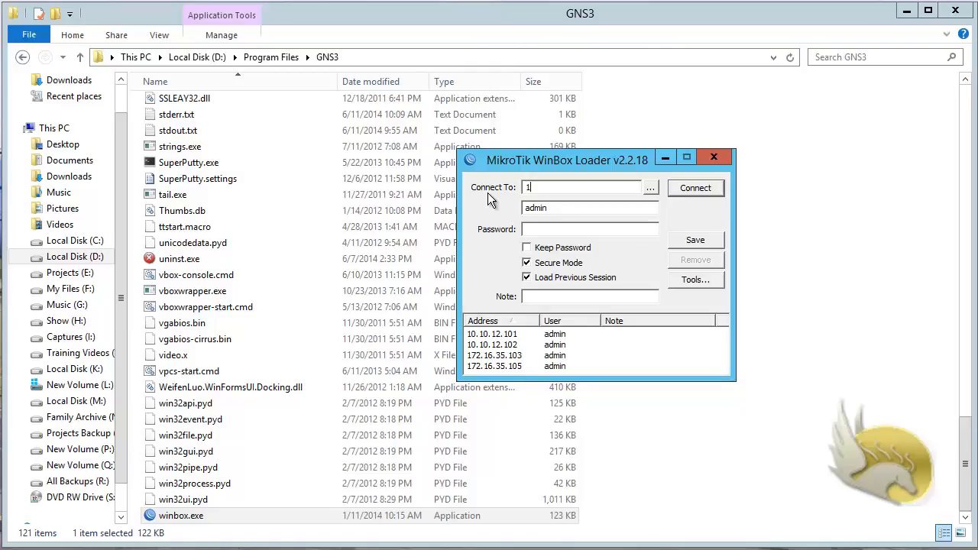
text(92.168.24.104)
drag(565, 375, 565, 418)
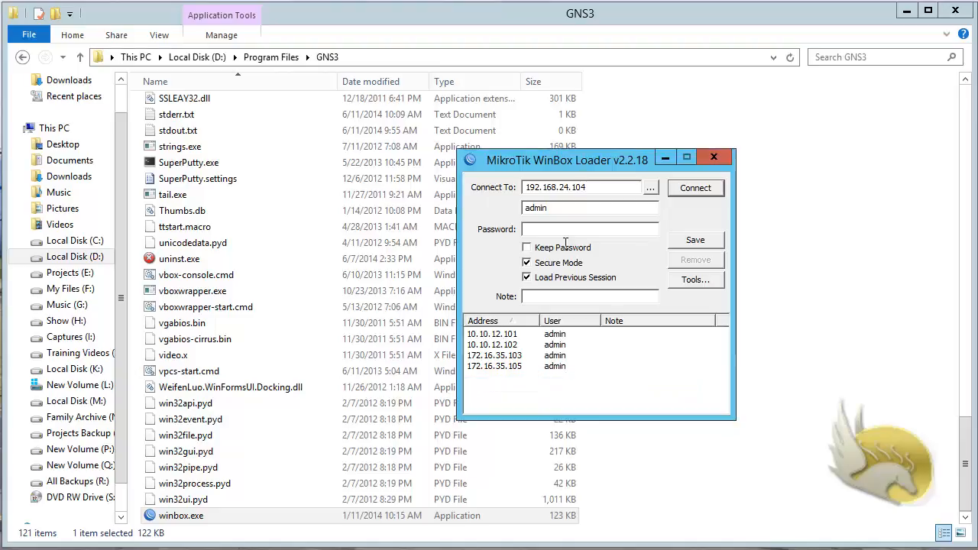
click(688, 239)
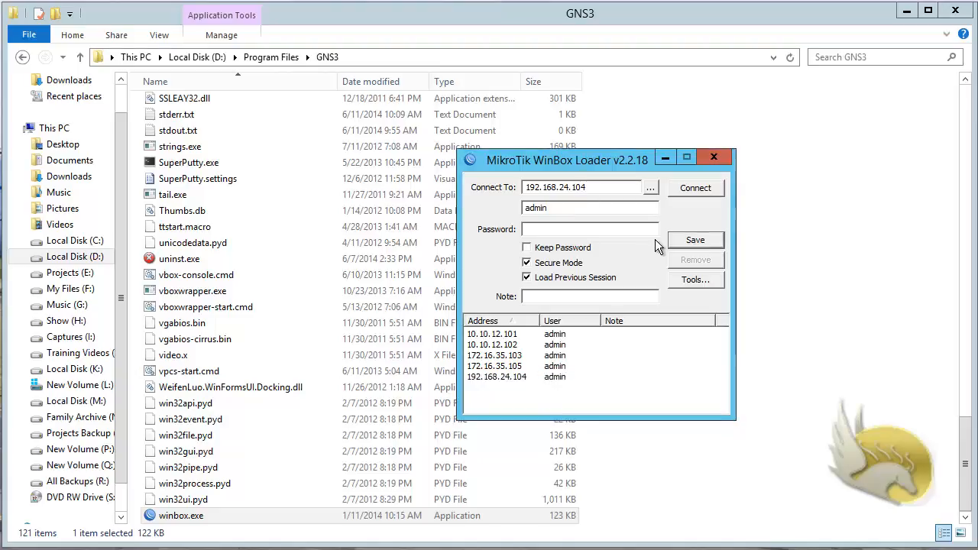
click(694, 189)
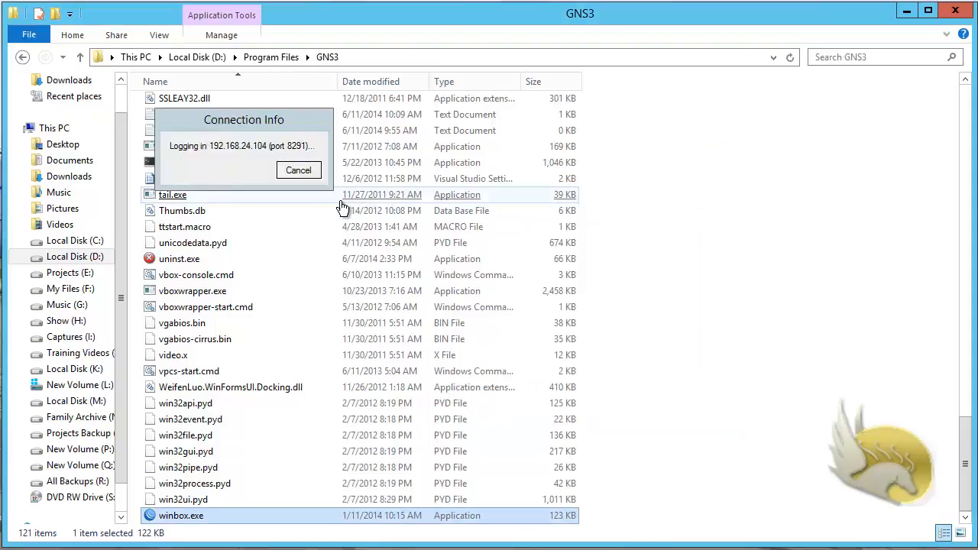
click(565, 262)
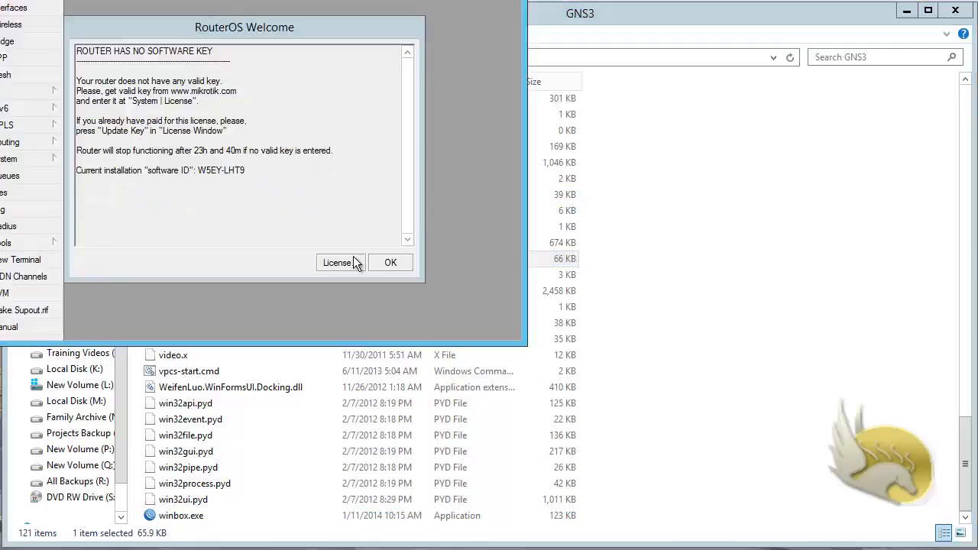
Step: Import key.KEY into the router's license, confirm the reboot, and dismiss the disconnect error
click(354, 258)
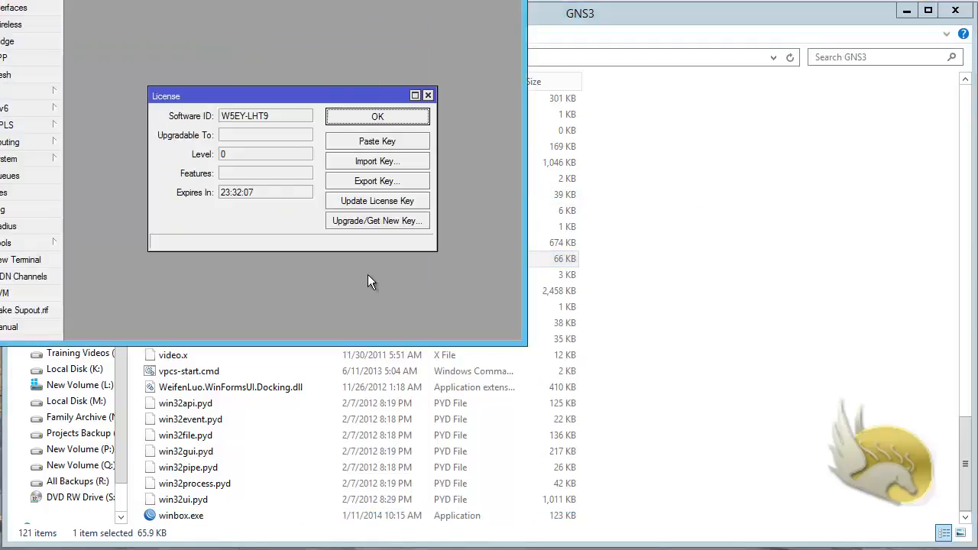
click(377, 162)
double_click(139, 84)
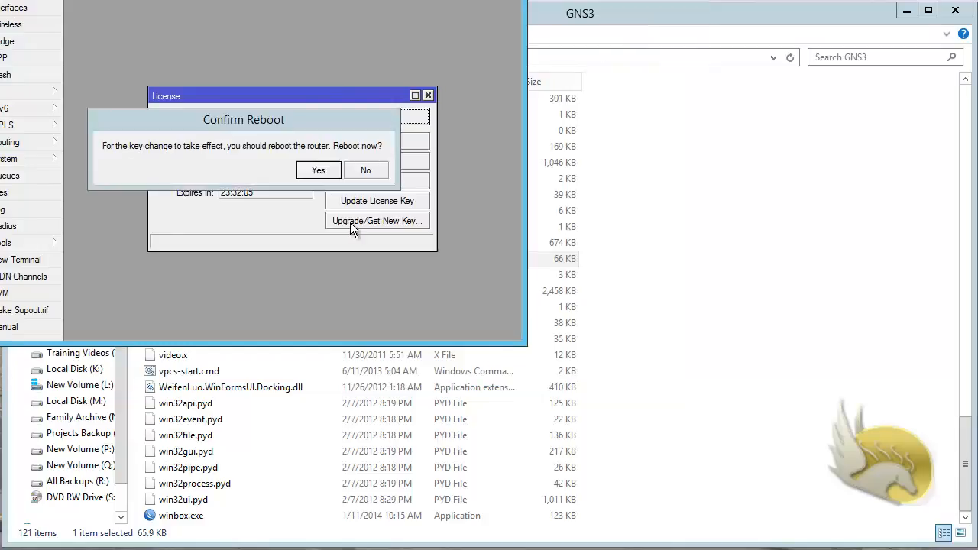
click(316, 171)
click(382, 119)
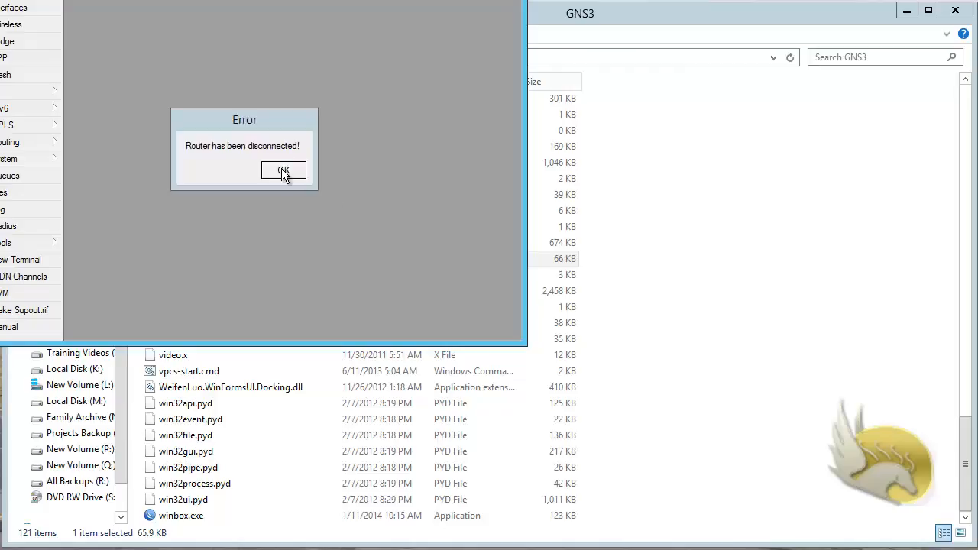
click(284, 170)
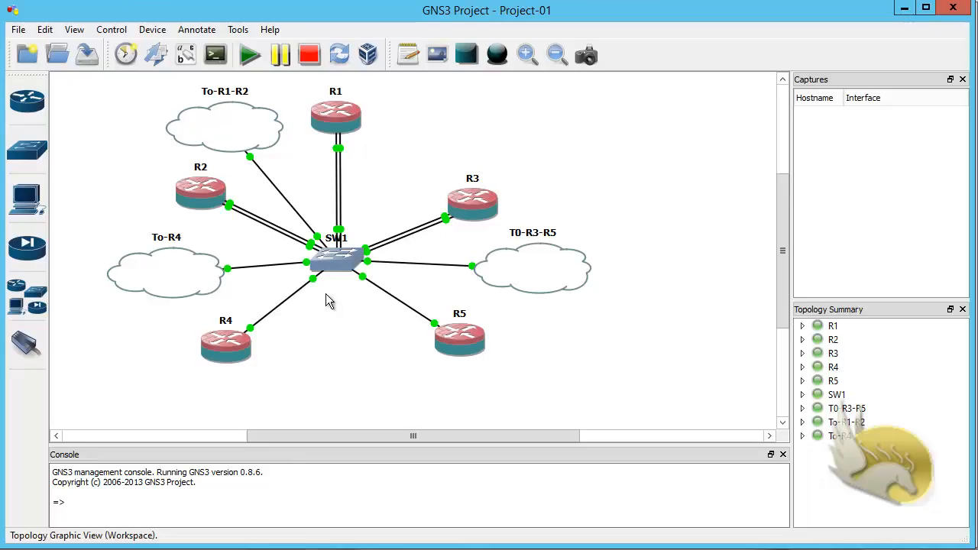
Step: Check the R5 and R4 consoles, then stop all devices in the Project-01 topology
click(18, 29)
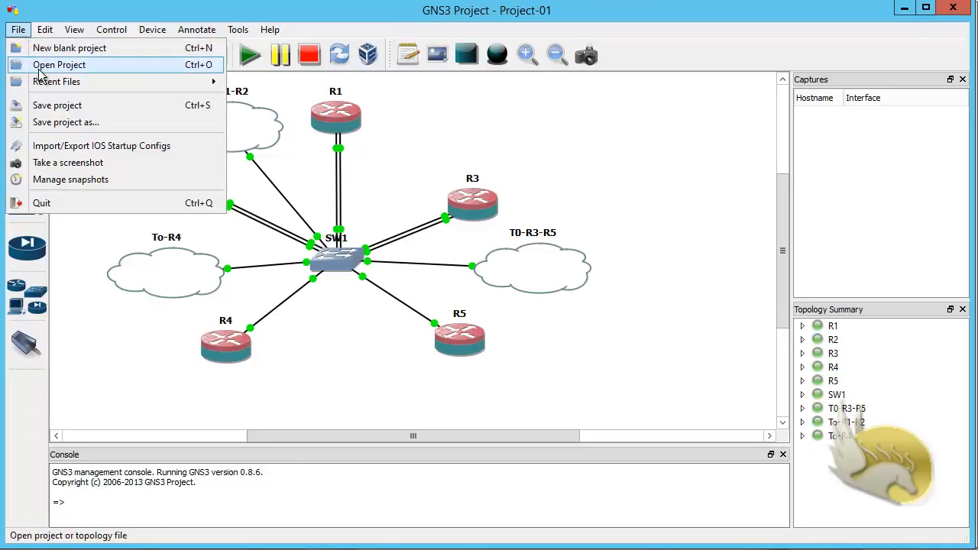
click(22, 107)
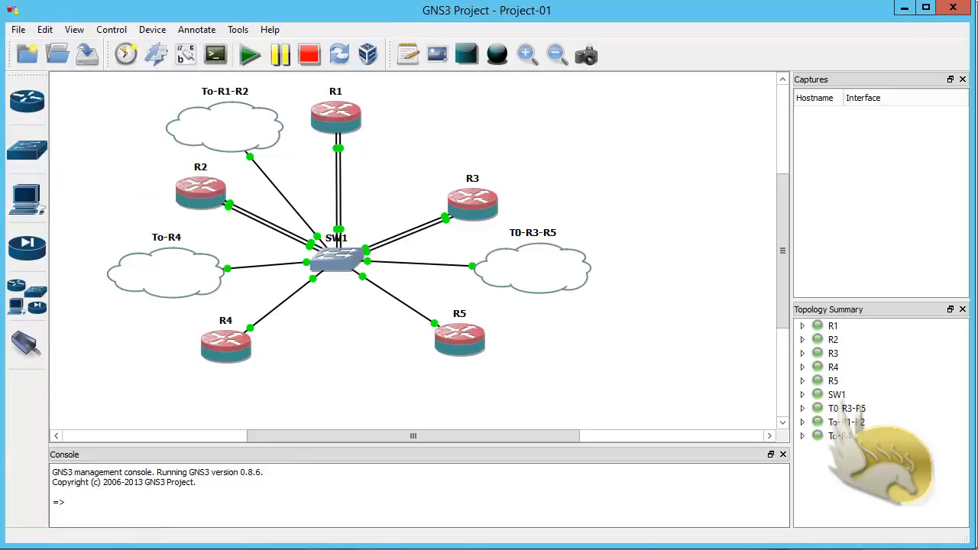
mouse_move(128, 540)
click(237, 537)
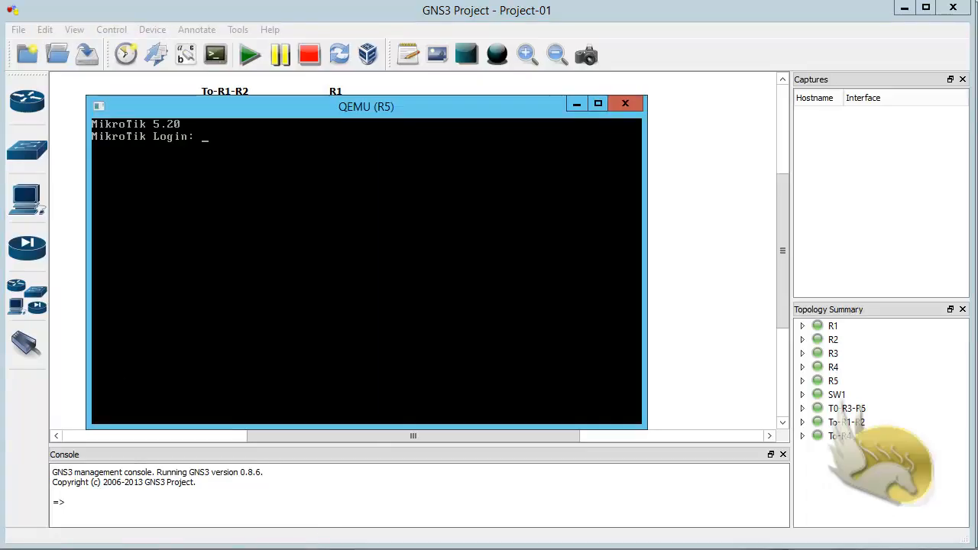
mouse_move(128, 543)
click(26, 510)
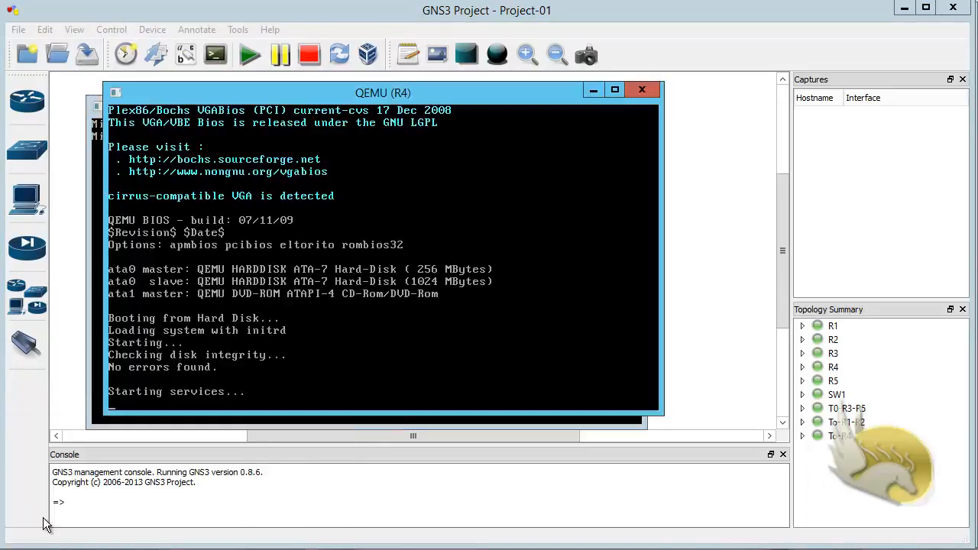
click(274, 14)
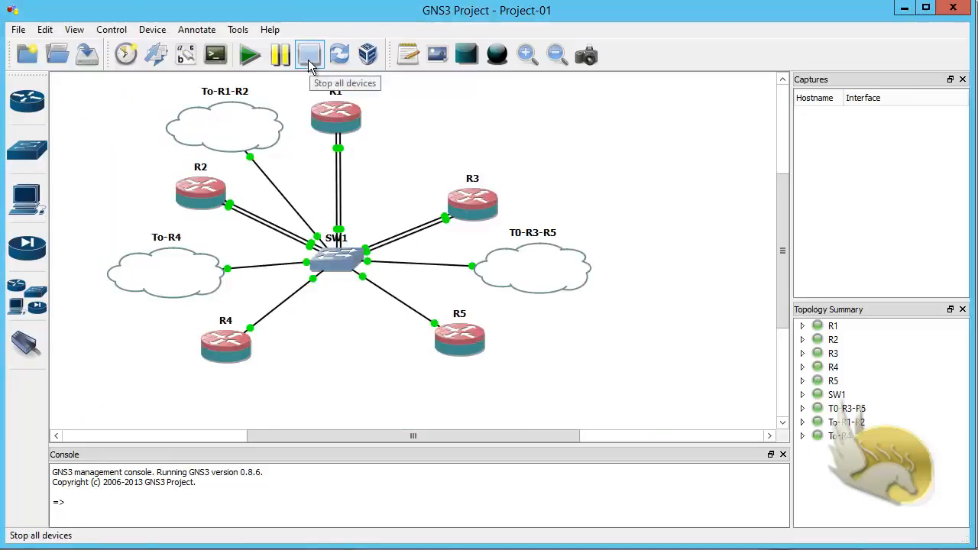
click(309, 65)
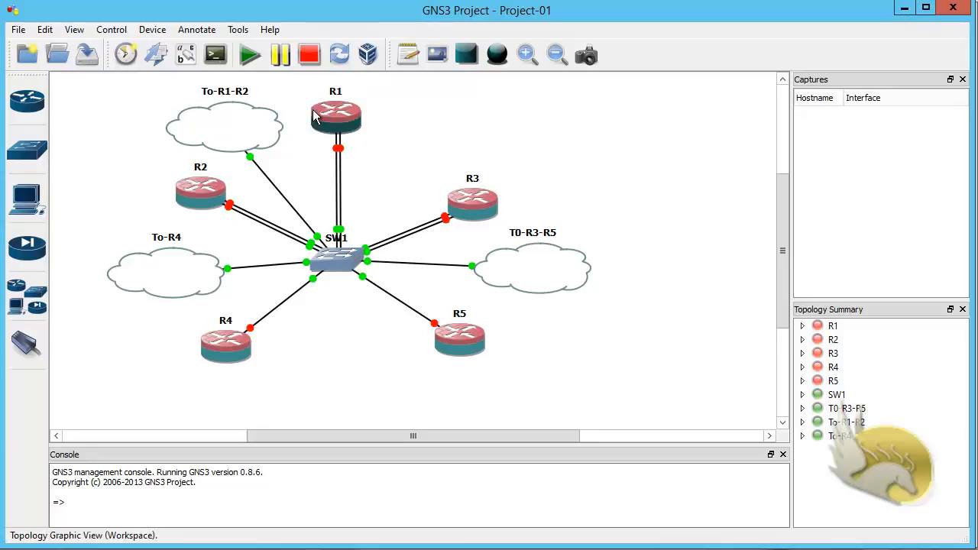